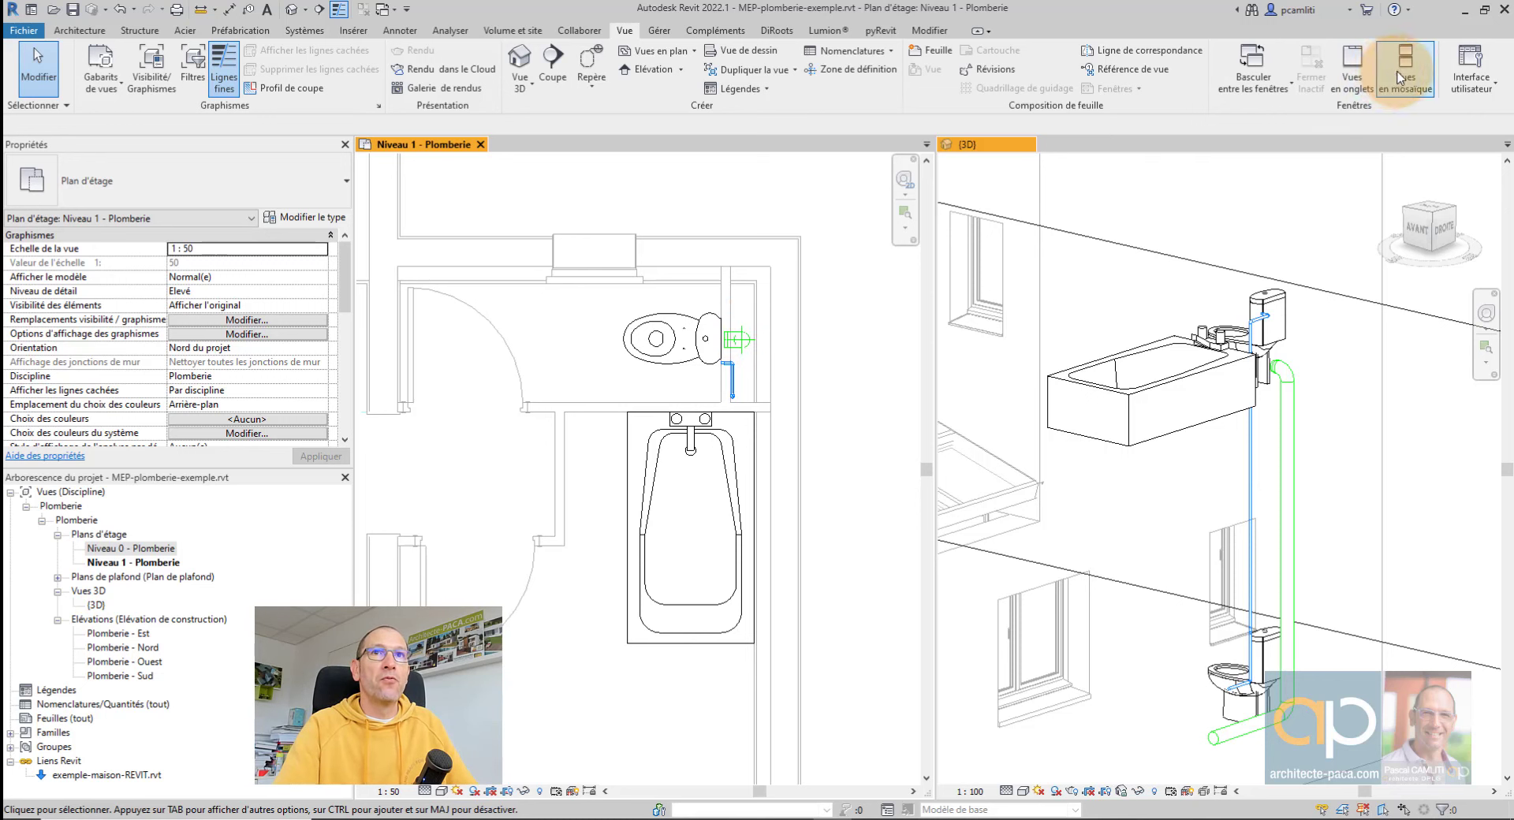
Step: Switch the tiled views back to tabbed views, then close the plumbing project
left_click(1352, 67)
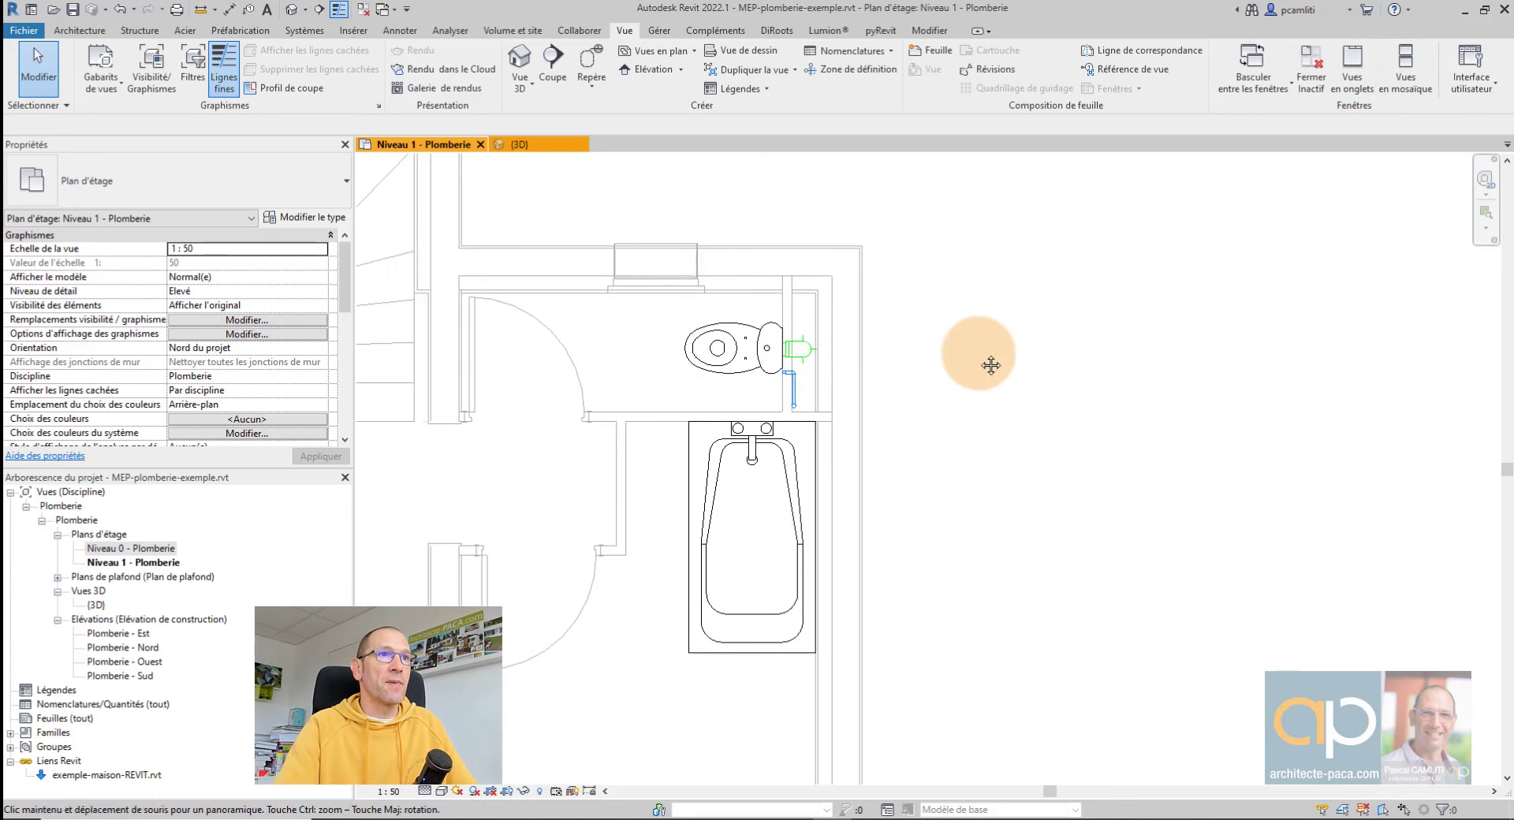
scroll(889, 395, "up", 2)
scroll(973, 366, "up", 1)
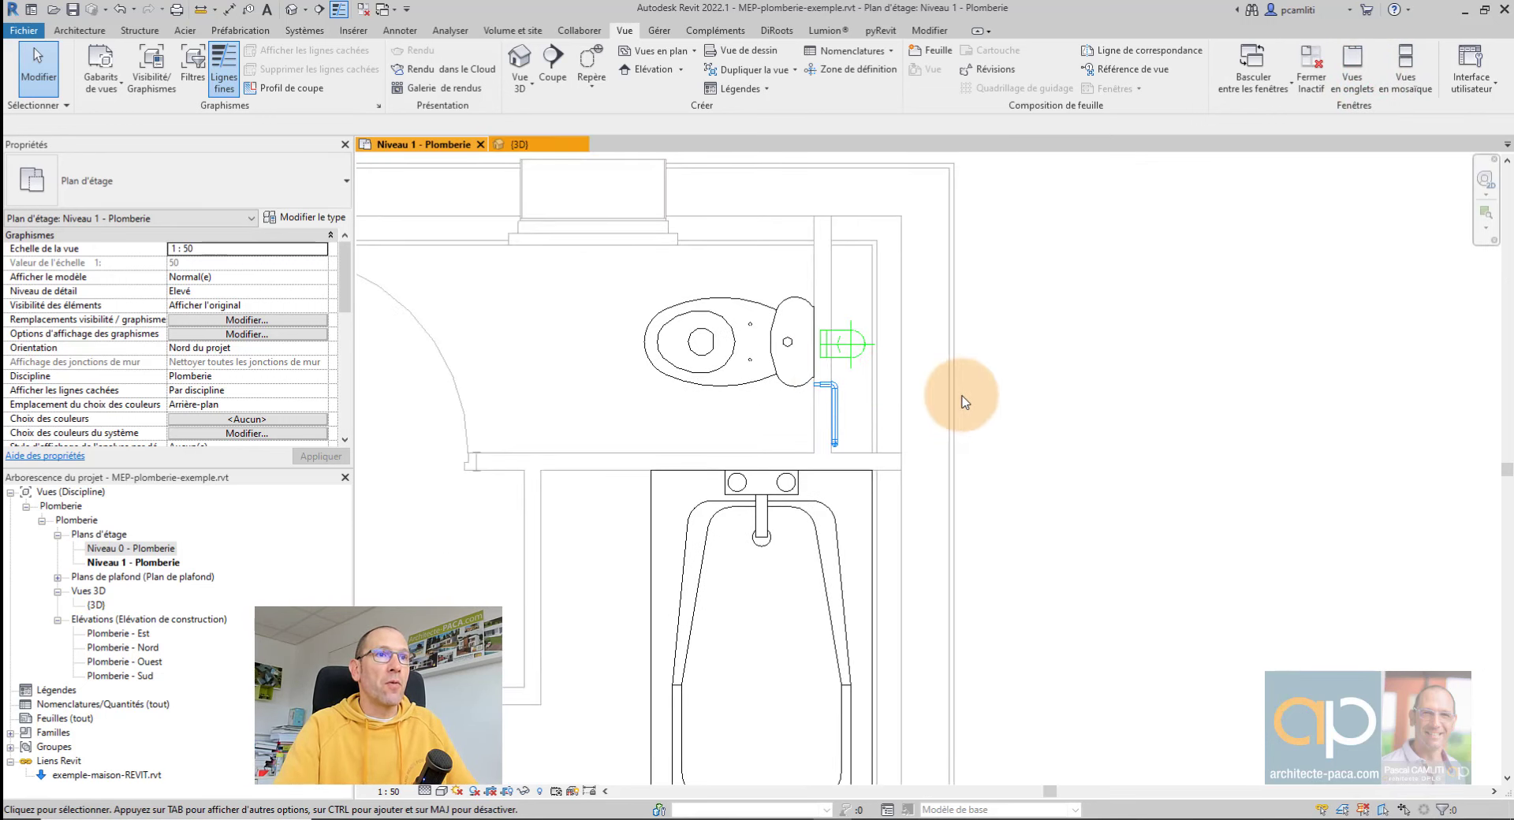
key("ctrl+F4")
Step: Discard the plumbing project's changes, open exemple-maison-REVIT and view its default 3D view
left_click(800, 430)
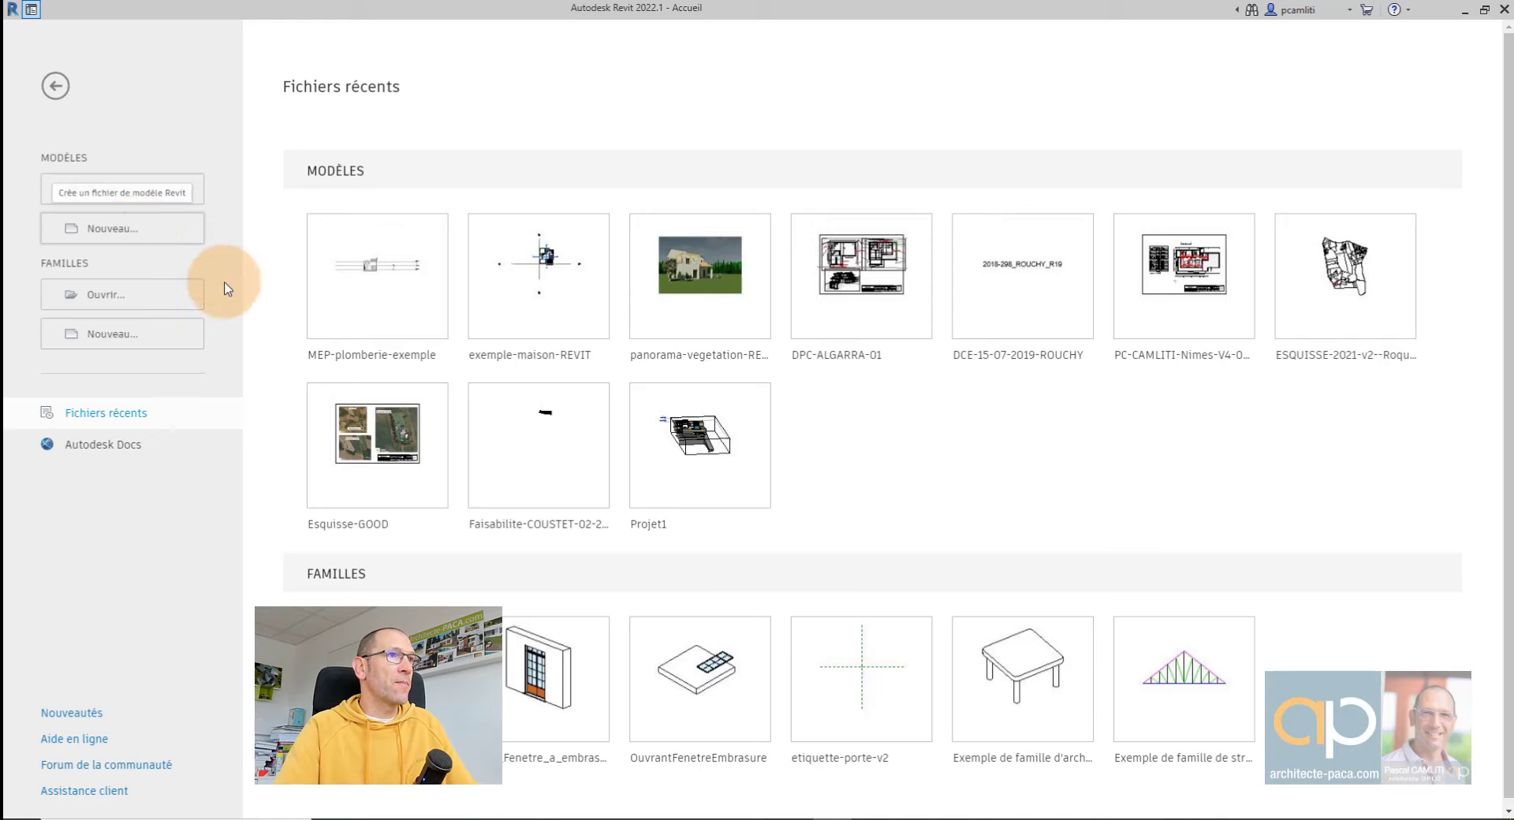
left_click(568, 296)
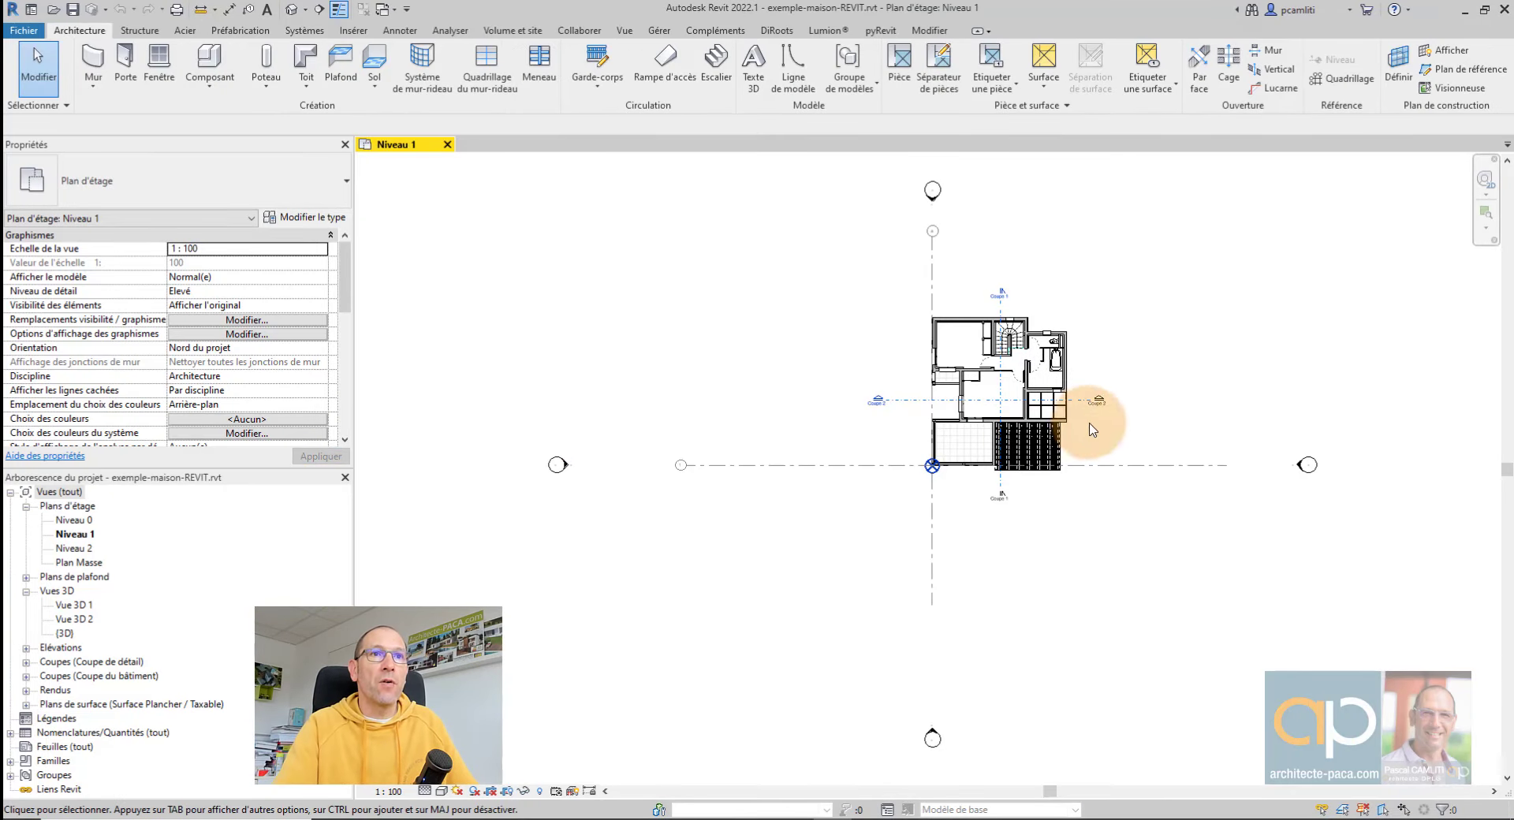
scroll(1059, 357, "up", 4)
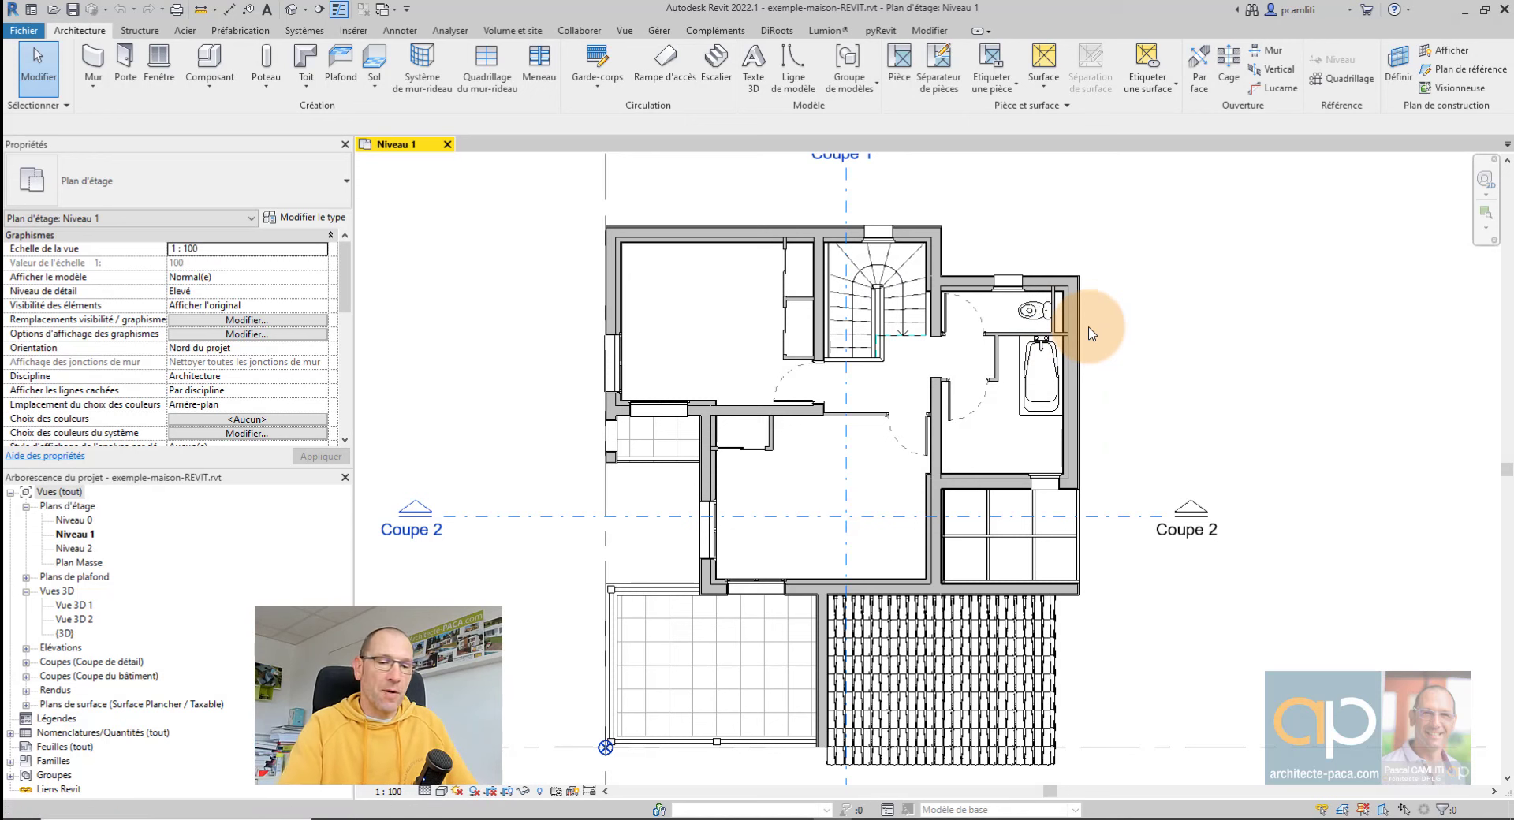
key("3")
key("d")
scroll(983, 493, "up", 3)
scroll(983, 494, "up", 2)
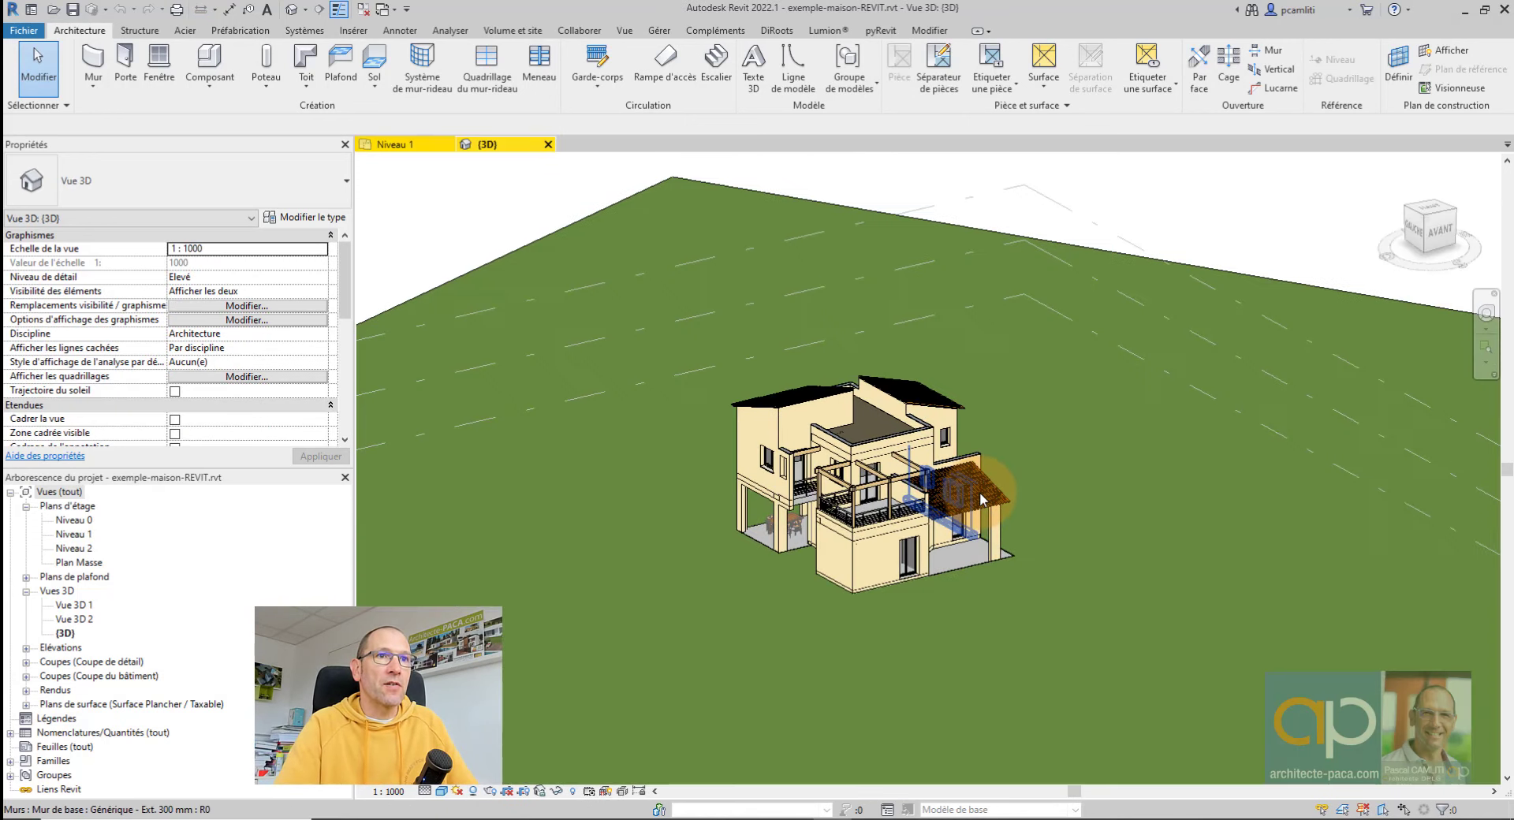
Step: Check the house's Niveau 1 and Niveau 0 floor plans, then return to the Home screen
left_click(396, 147)
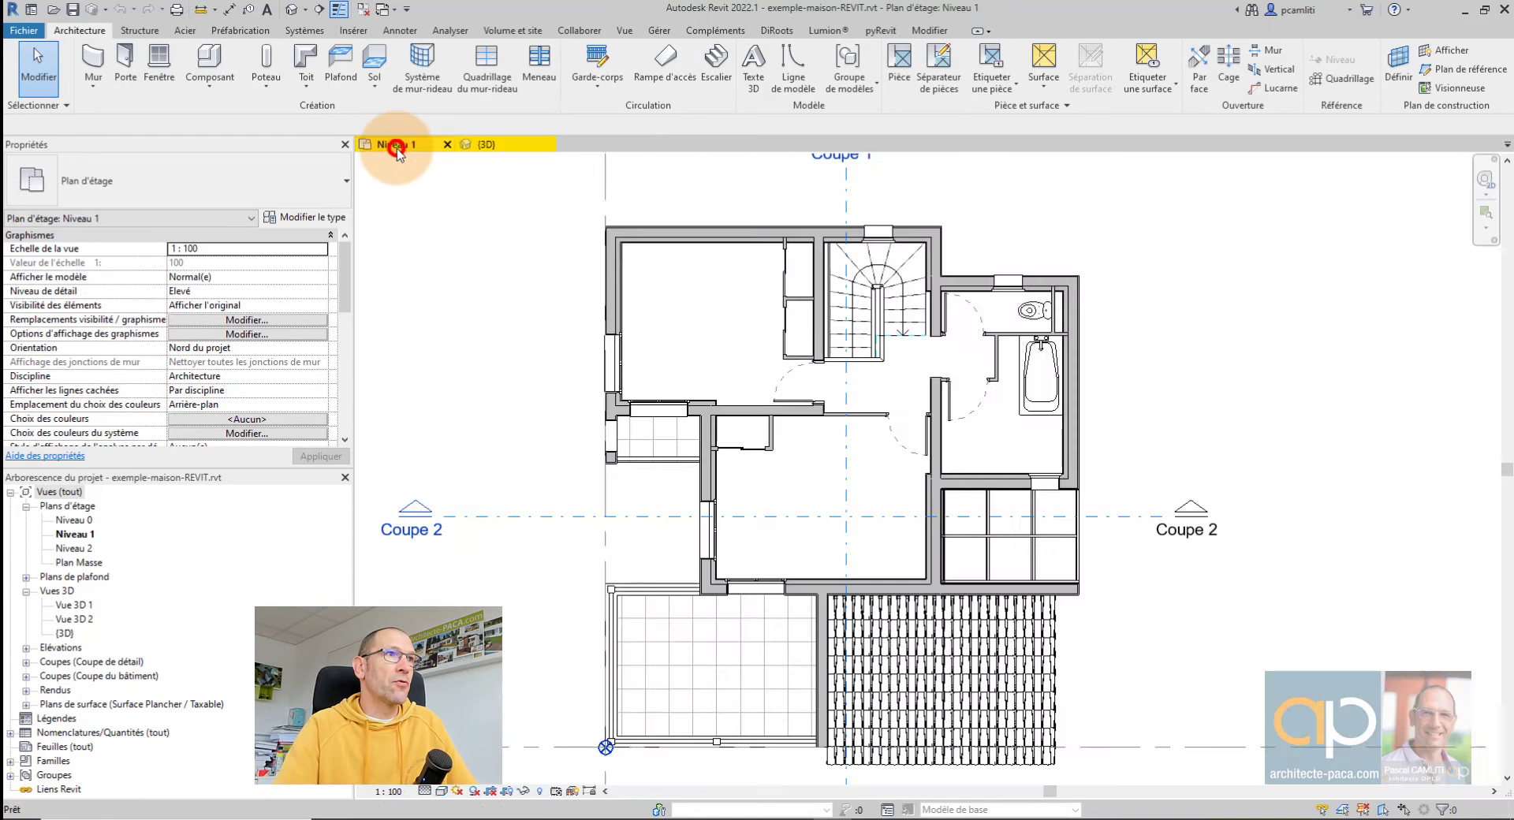
scroll(1039, 315, "up", 4)
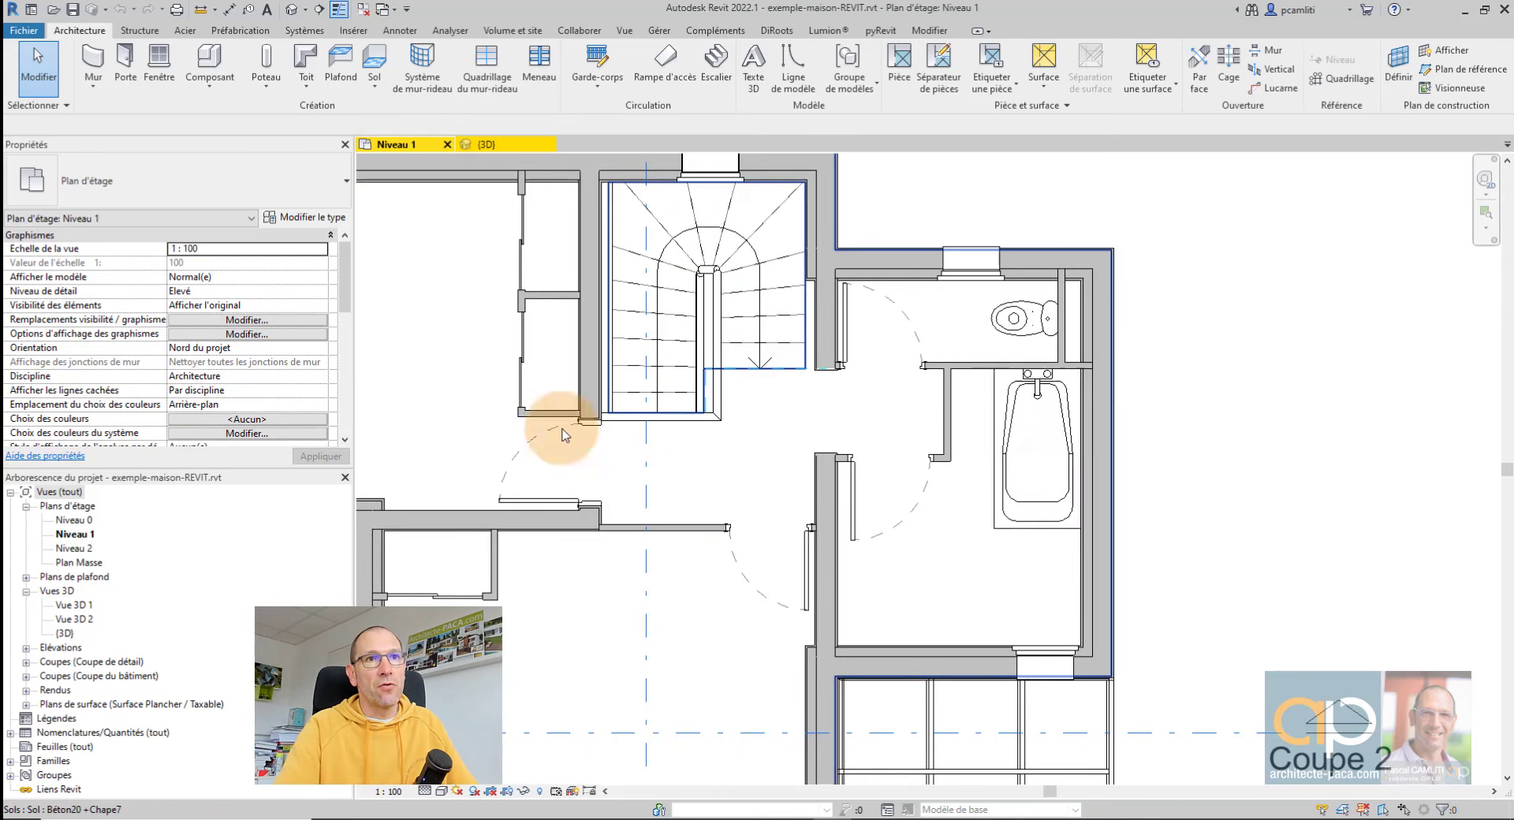
double_click(87, 521)
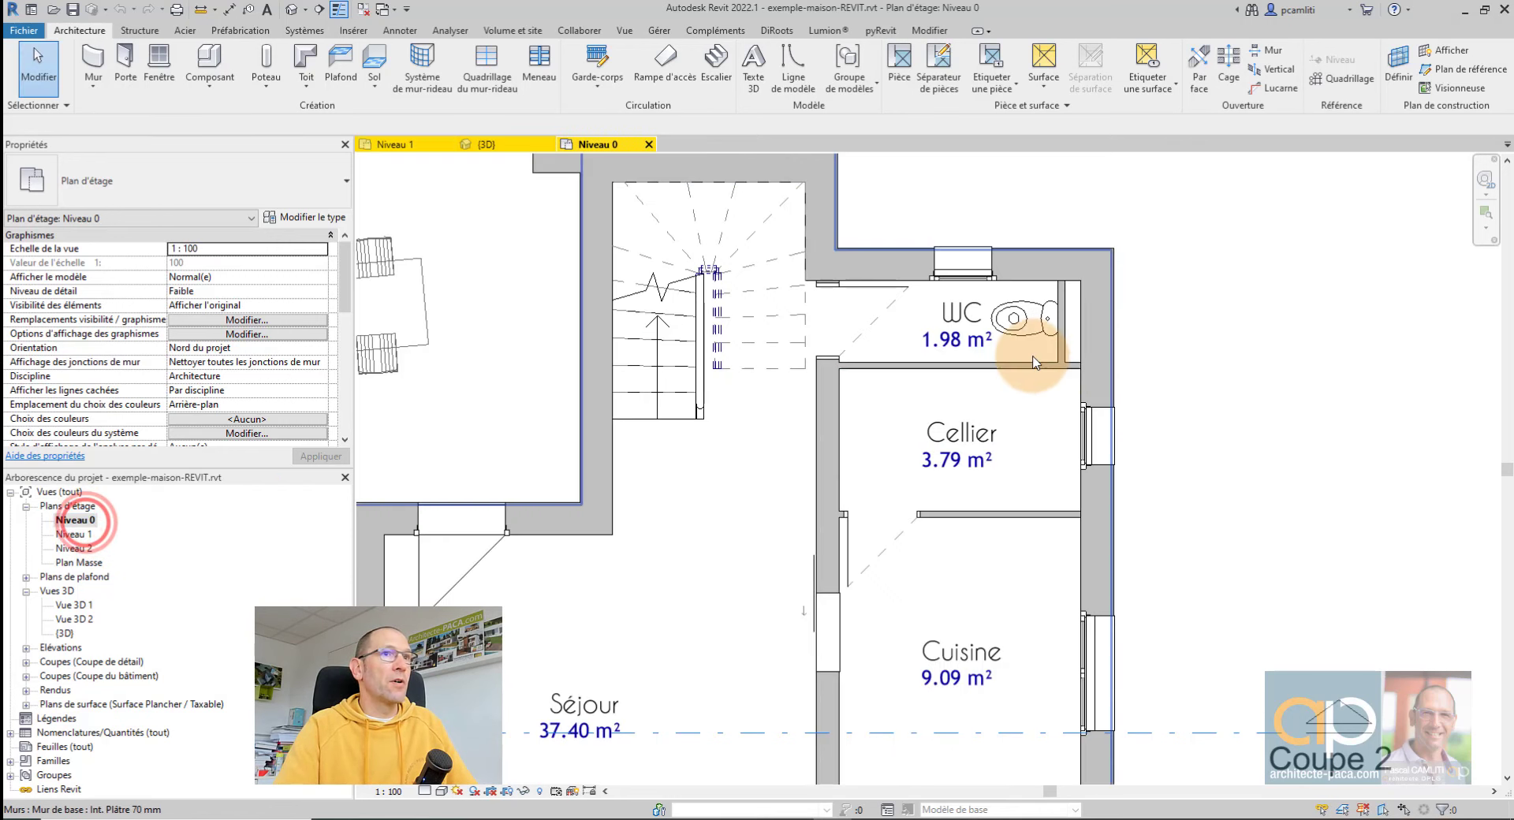
scroll(1016, 335, "up", 2)
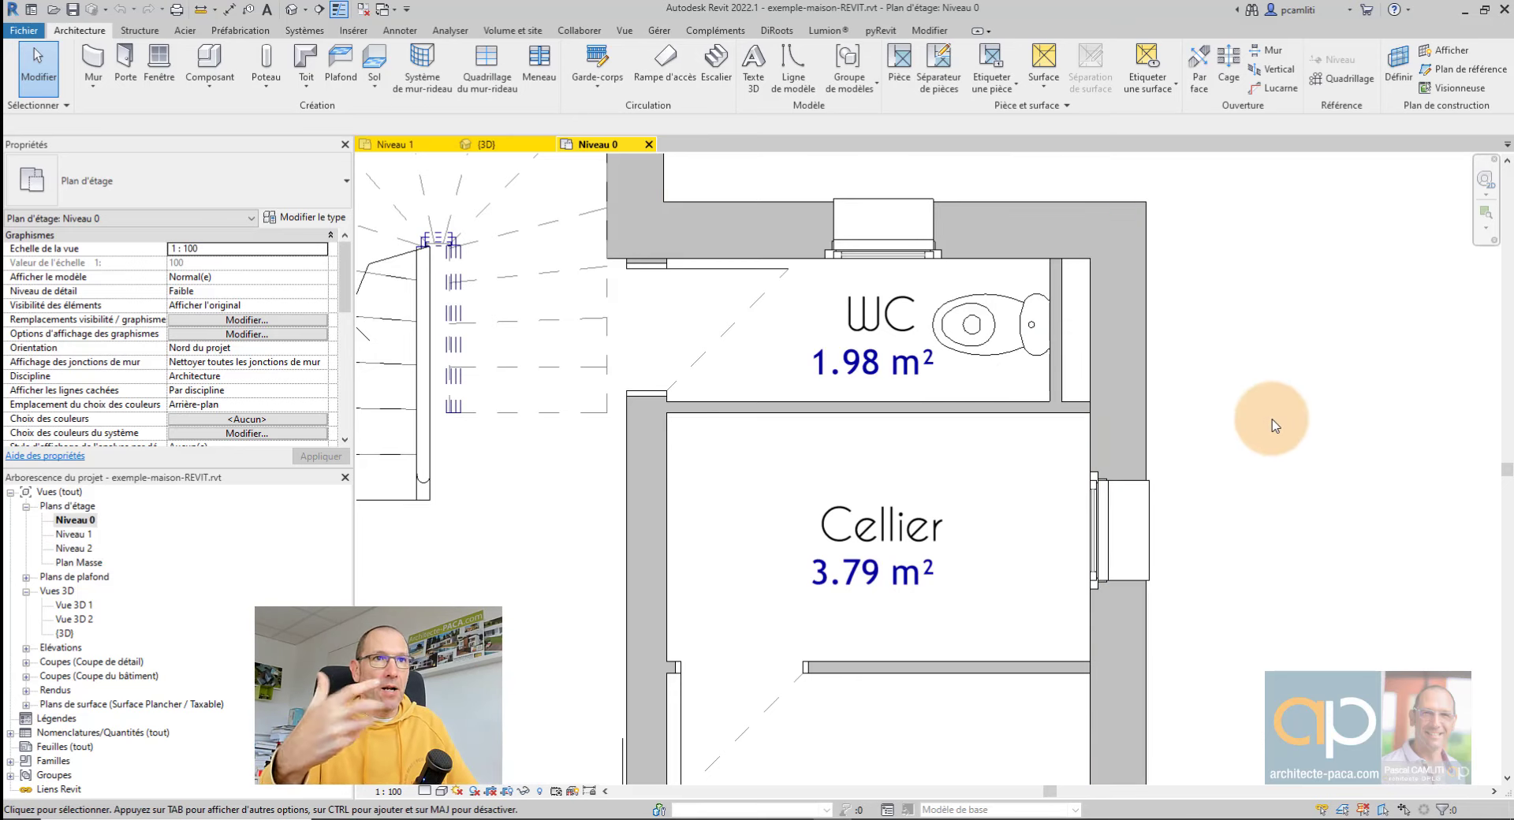
key("ctrl+d")
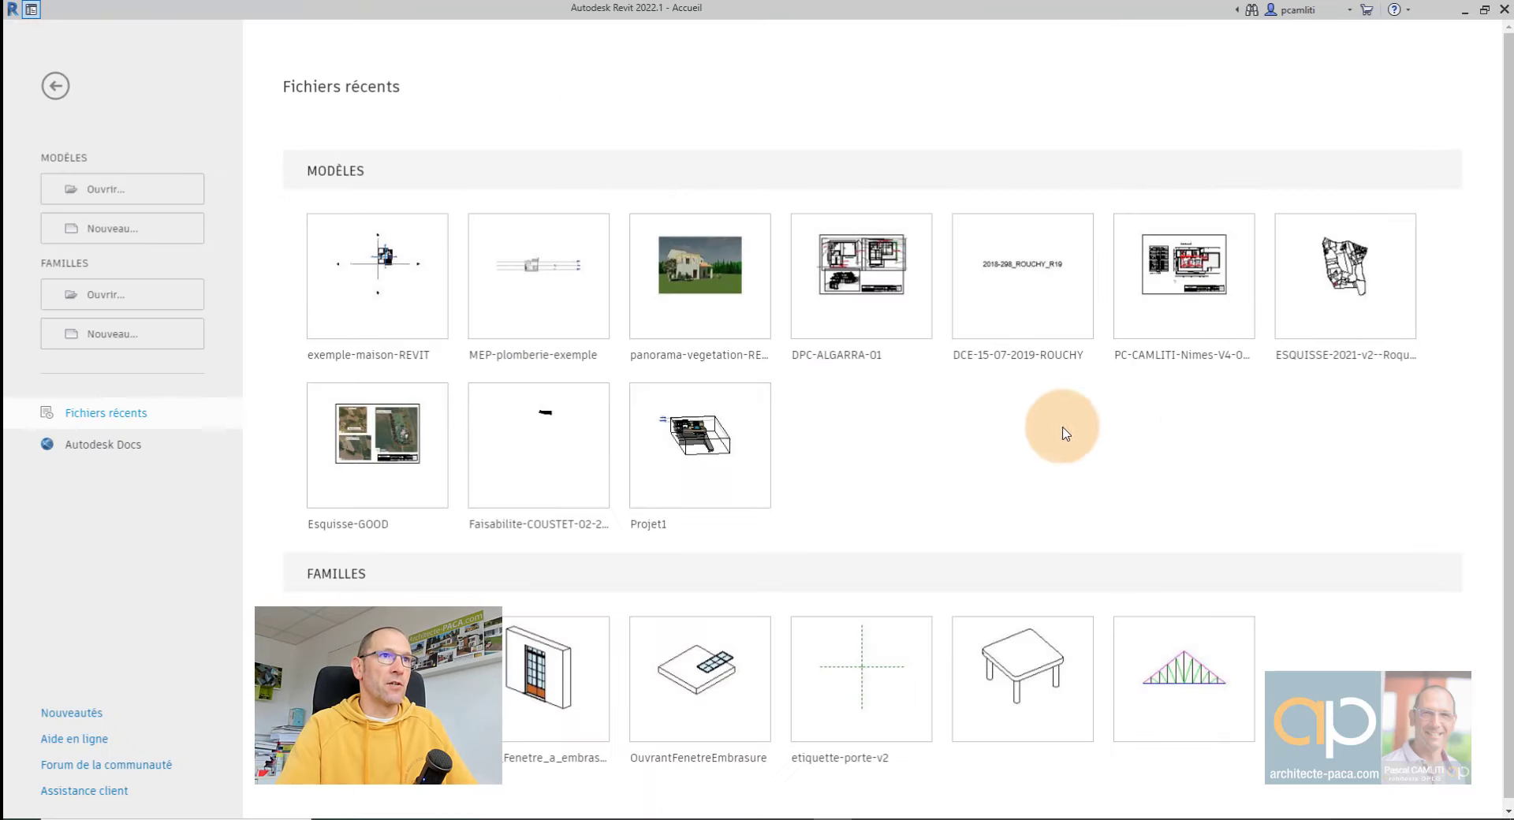
Step: Create a new project from the Gabarit de plomberie template
left_click(146, 237)
left_click(711, 384)
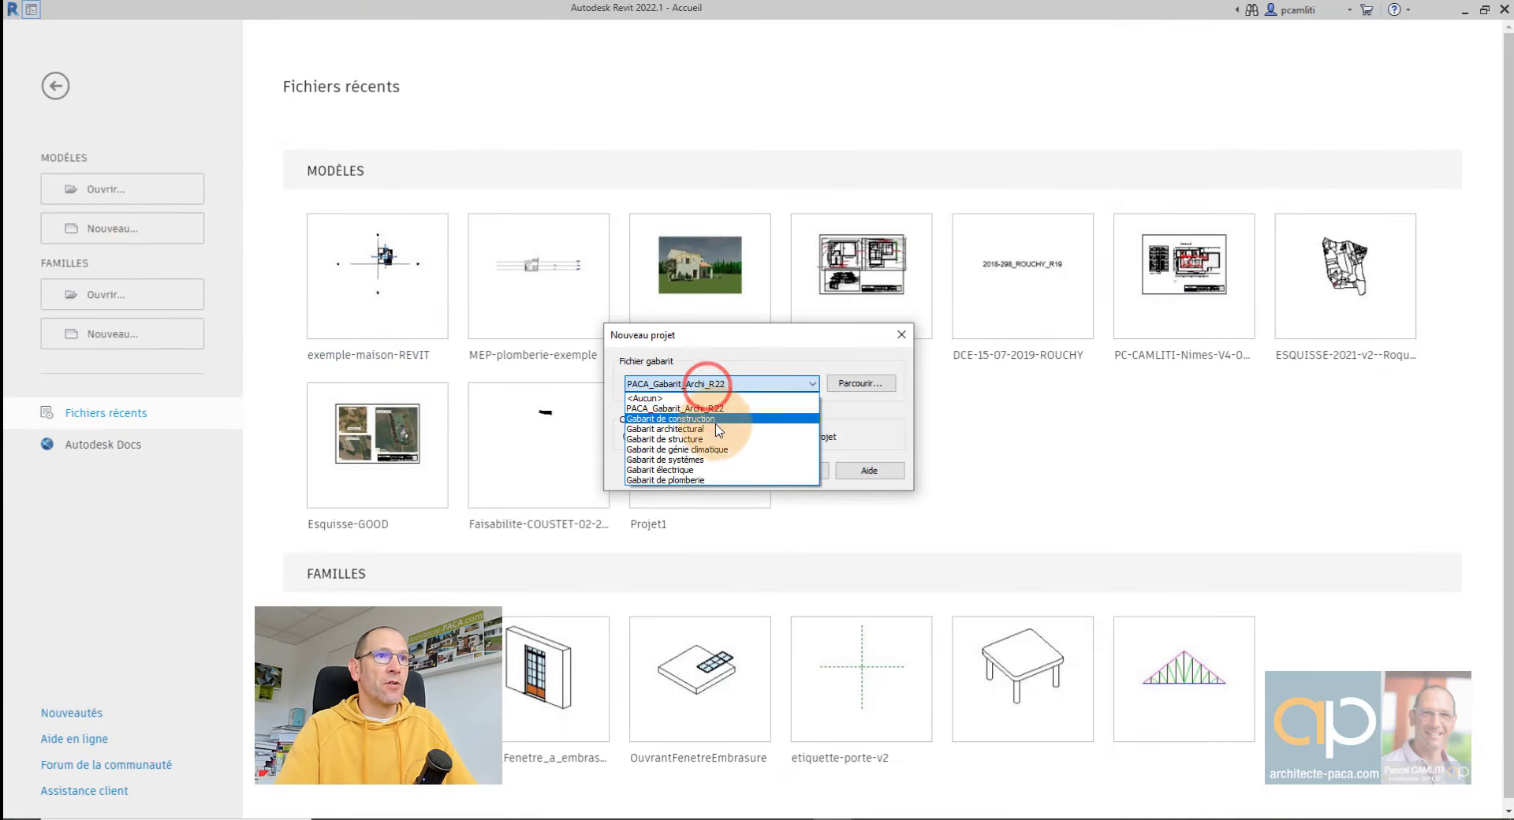
left_click(715, 480)
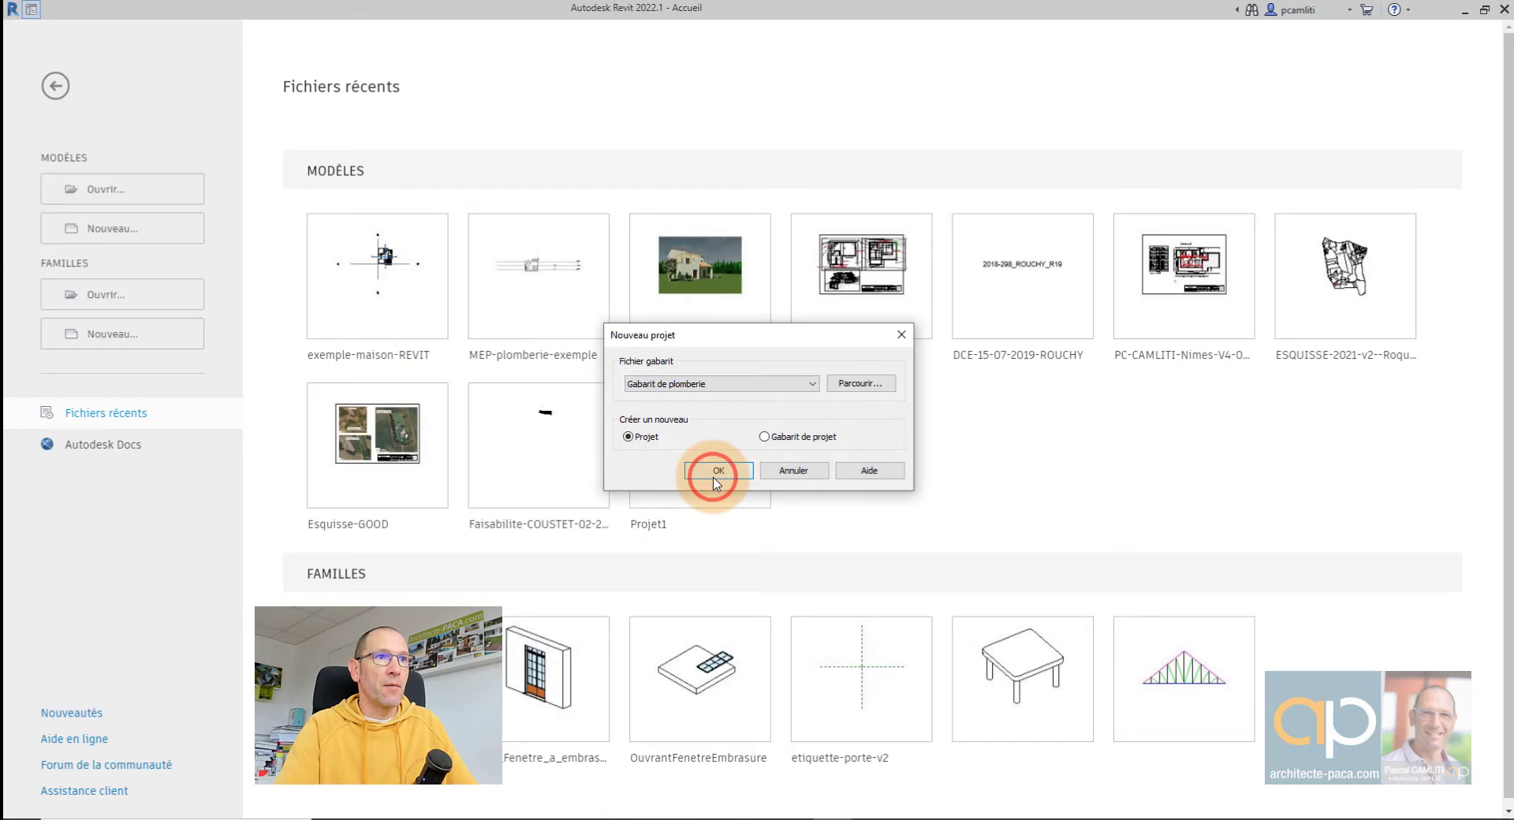
left_click(715, 471)
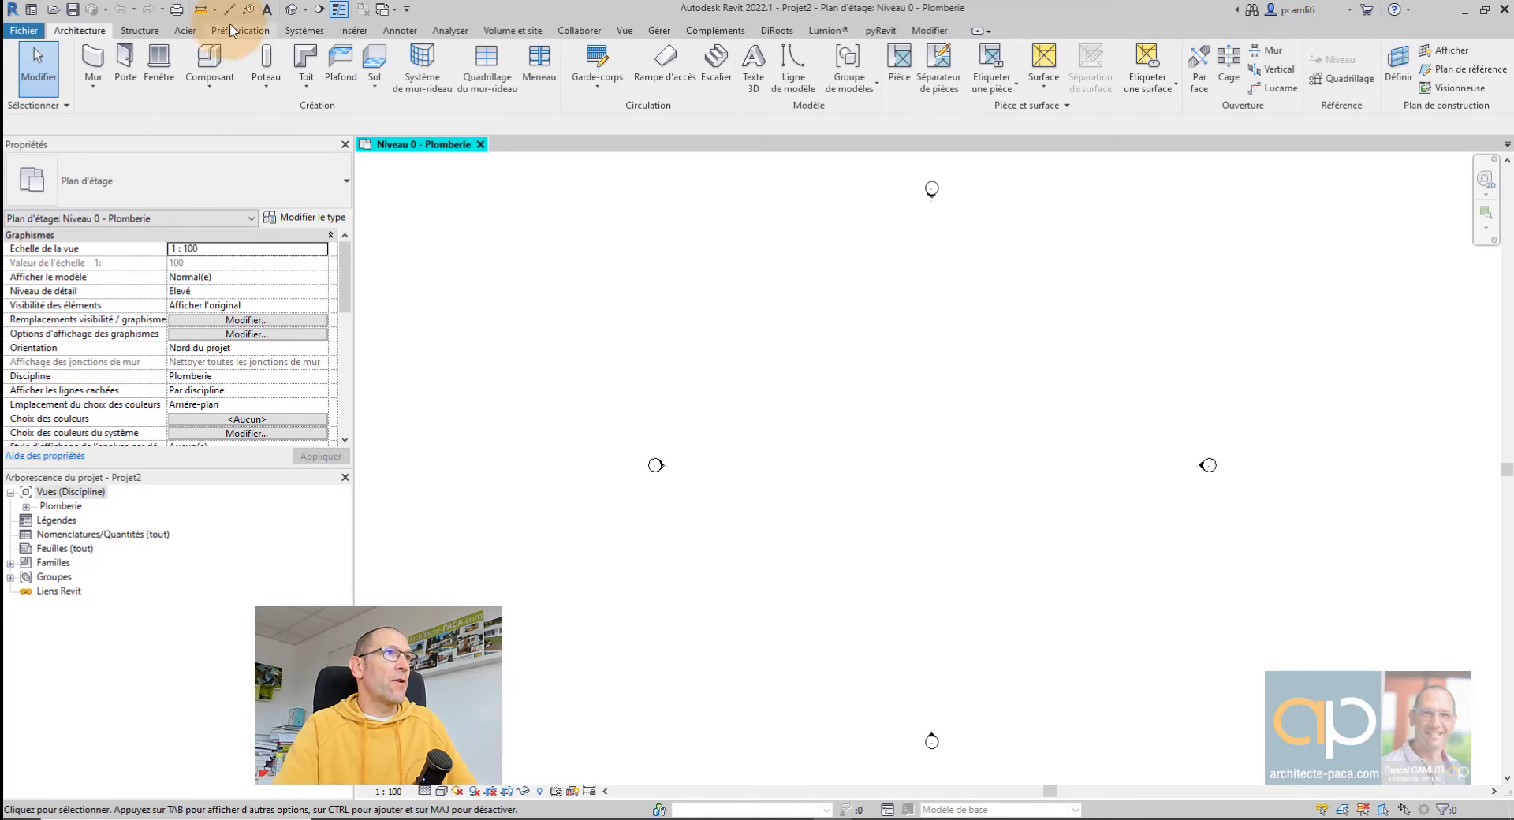
Step: Link exemple-maison-REVIT.rvt into the new project with Lier Revit
left_click(346, 33)
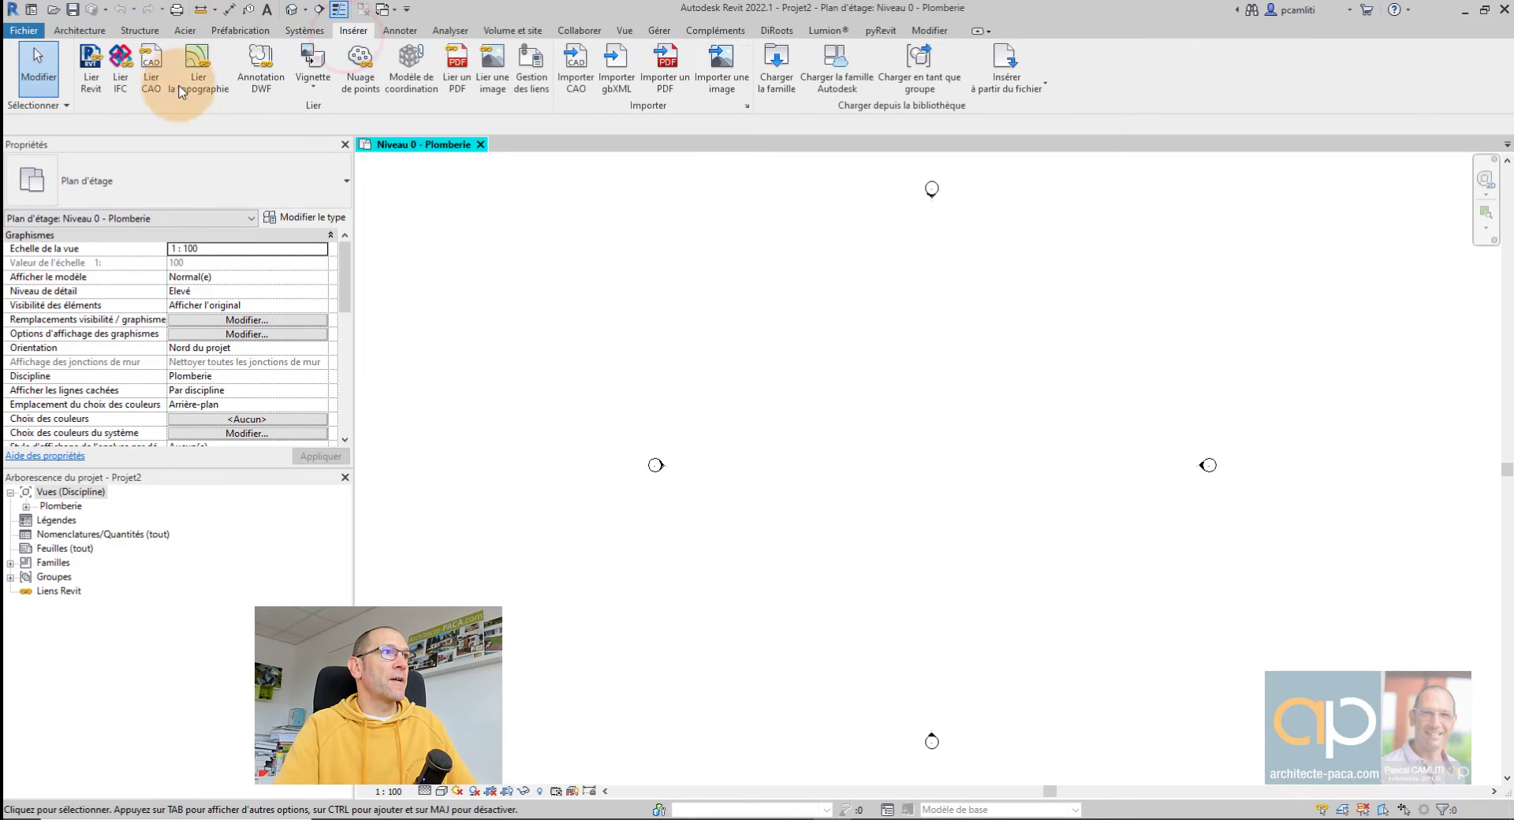
left_click(95, 78)
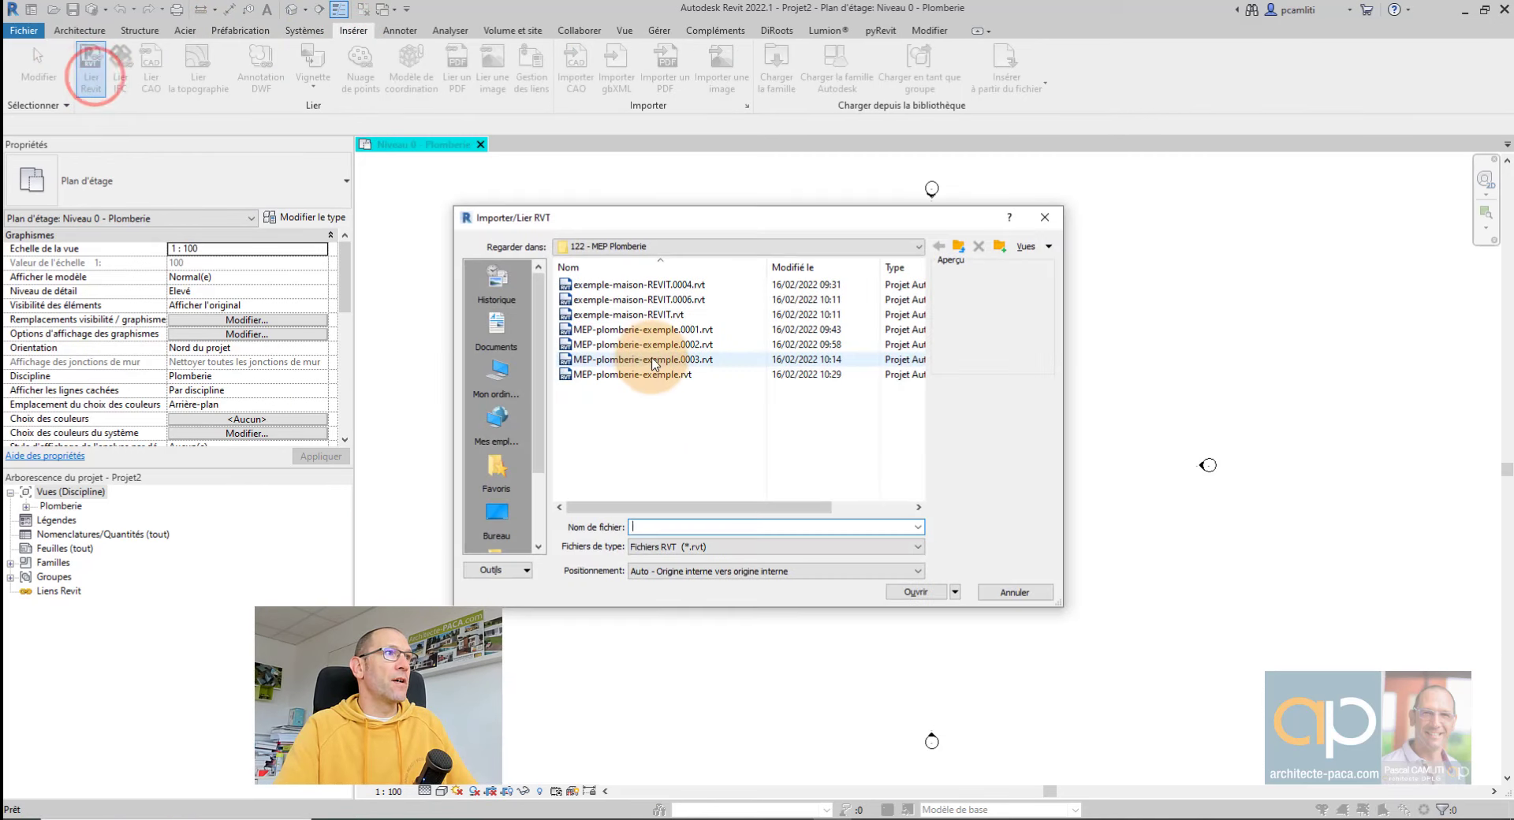
left_click(627, 314)
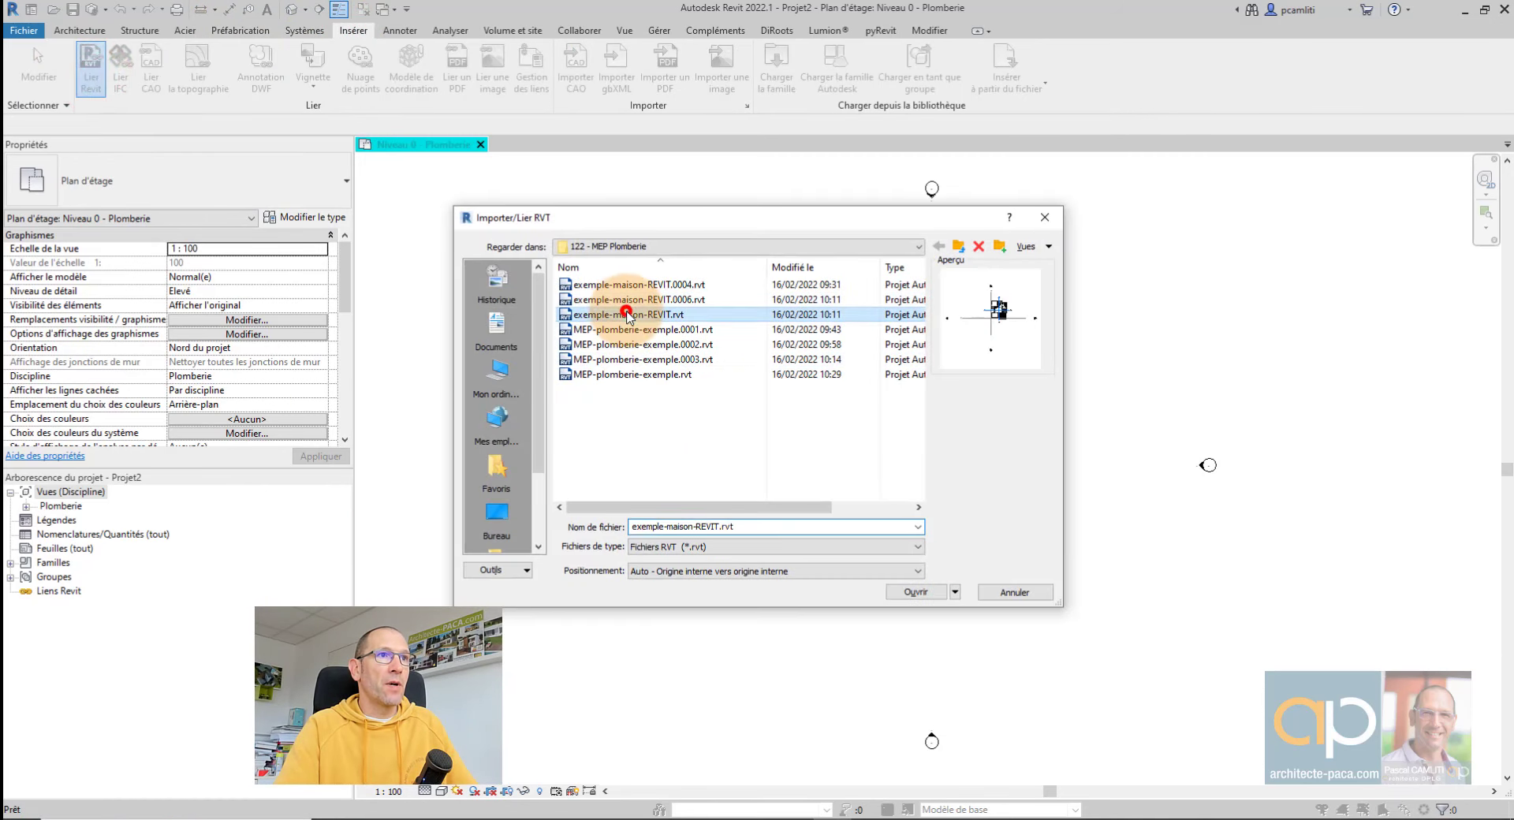
left_click(915, 592)
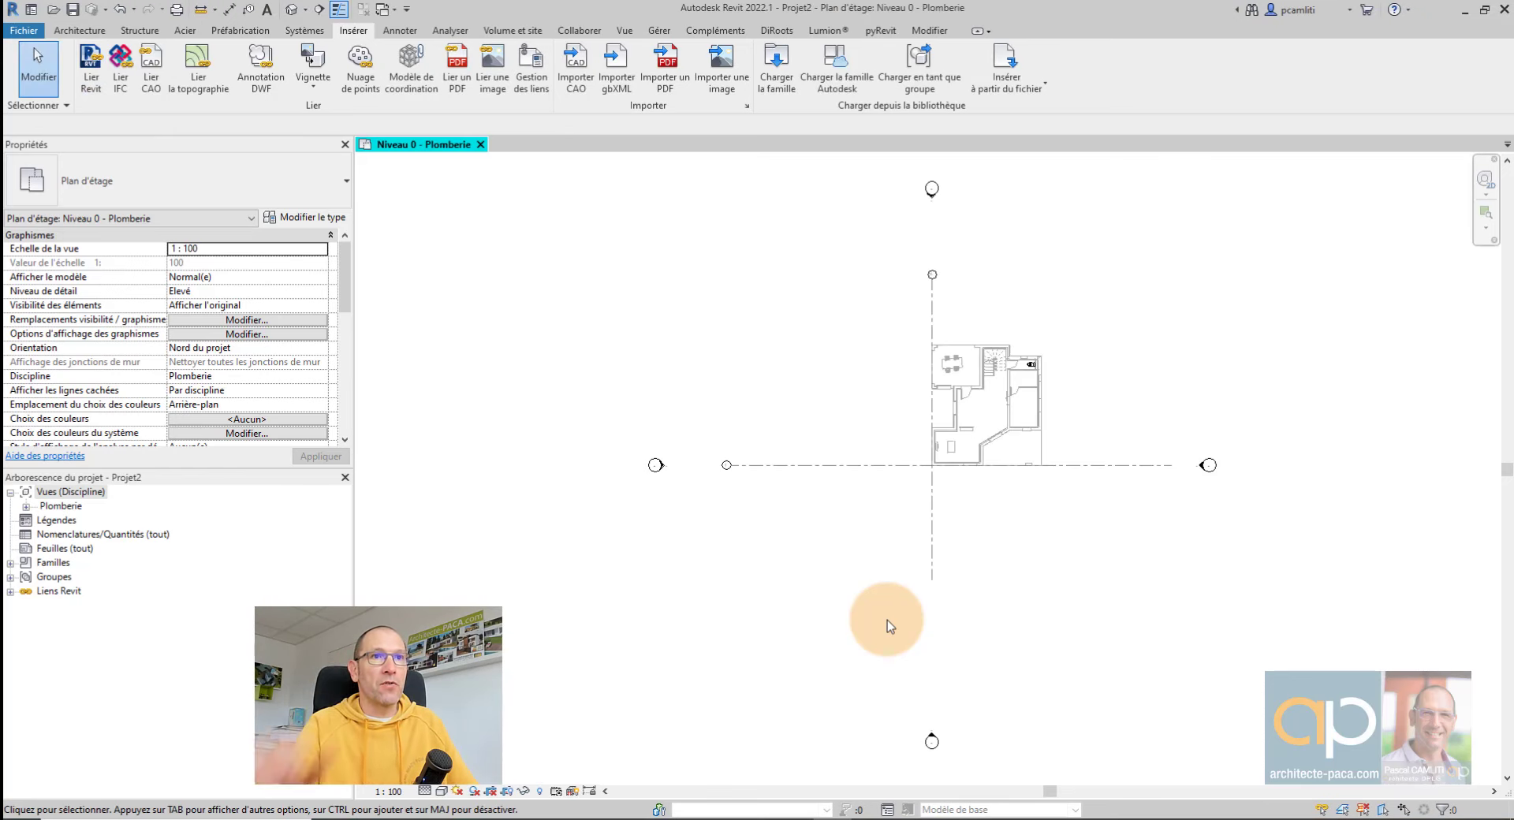
Step: Zoom and pan the Niveau 0 - Plomberie plan to recentre the linked house
scroll(1064, 408, "up", 3)
scroll(1024, 412, "up", 2)
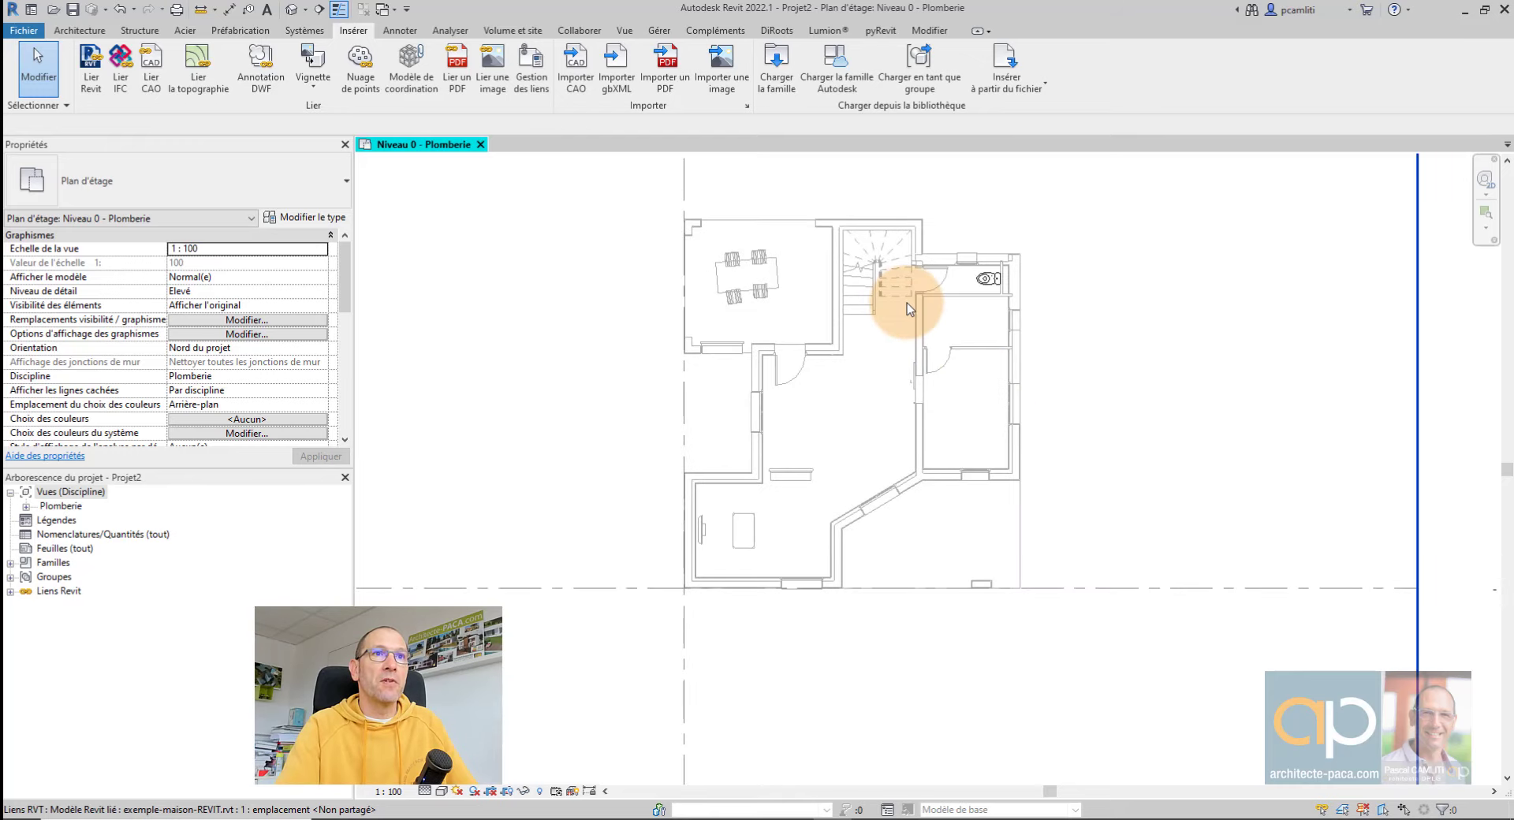
scroll(946, 280, "up", 1)
scroll(962, 282, "up", 2)
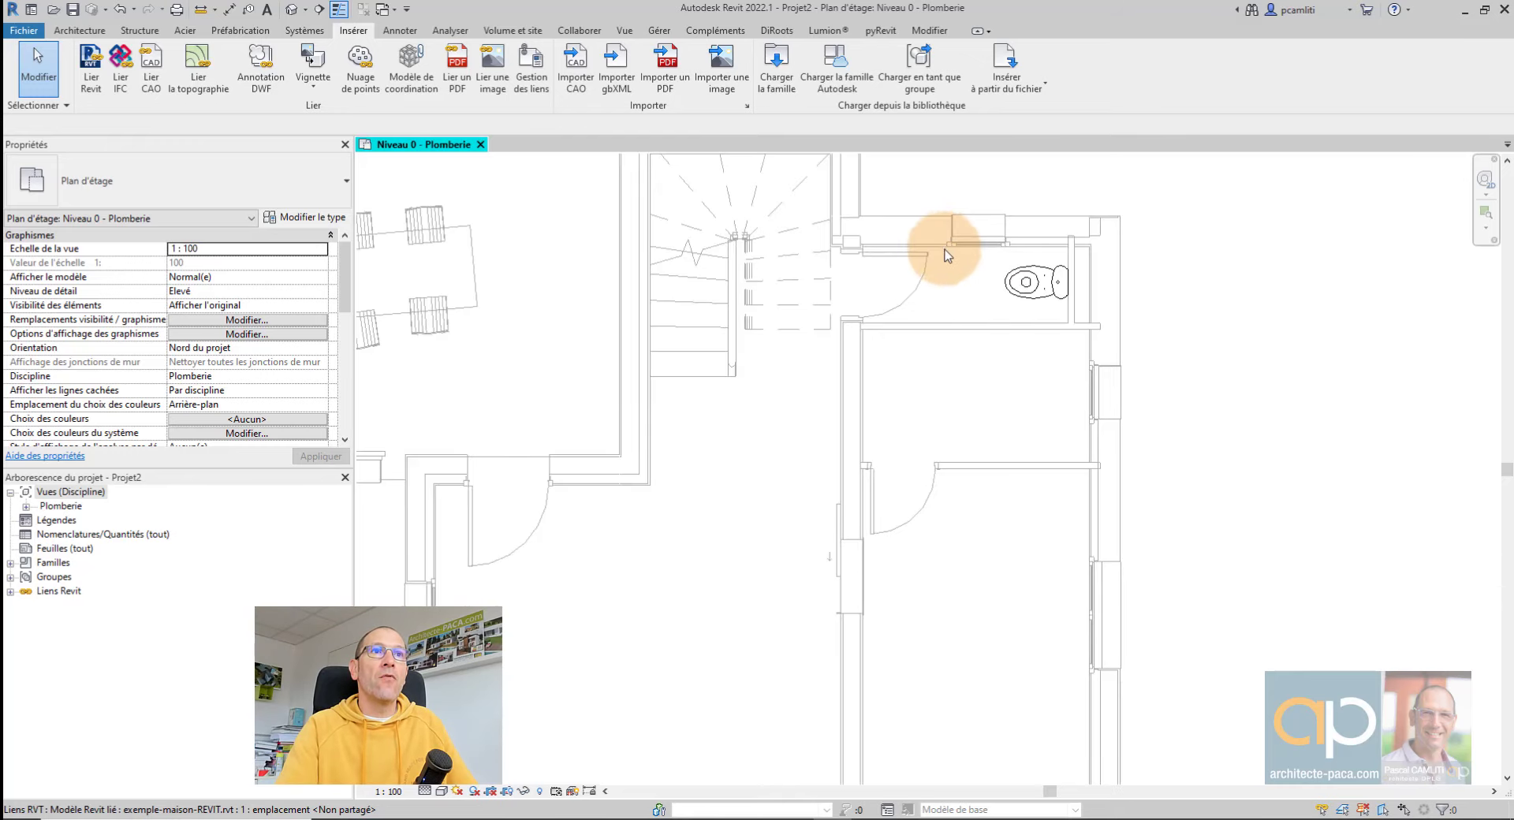
scroll(957, 256, "up", 2)
scroll(981, 372, "up", 1)
scroll(1025, 466, "down", 3)
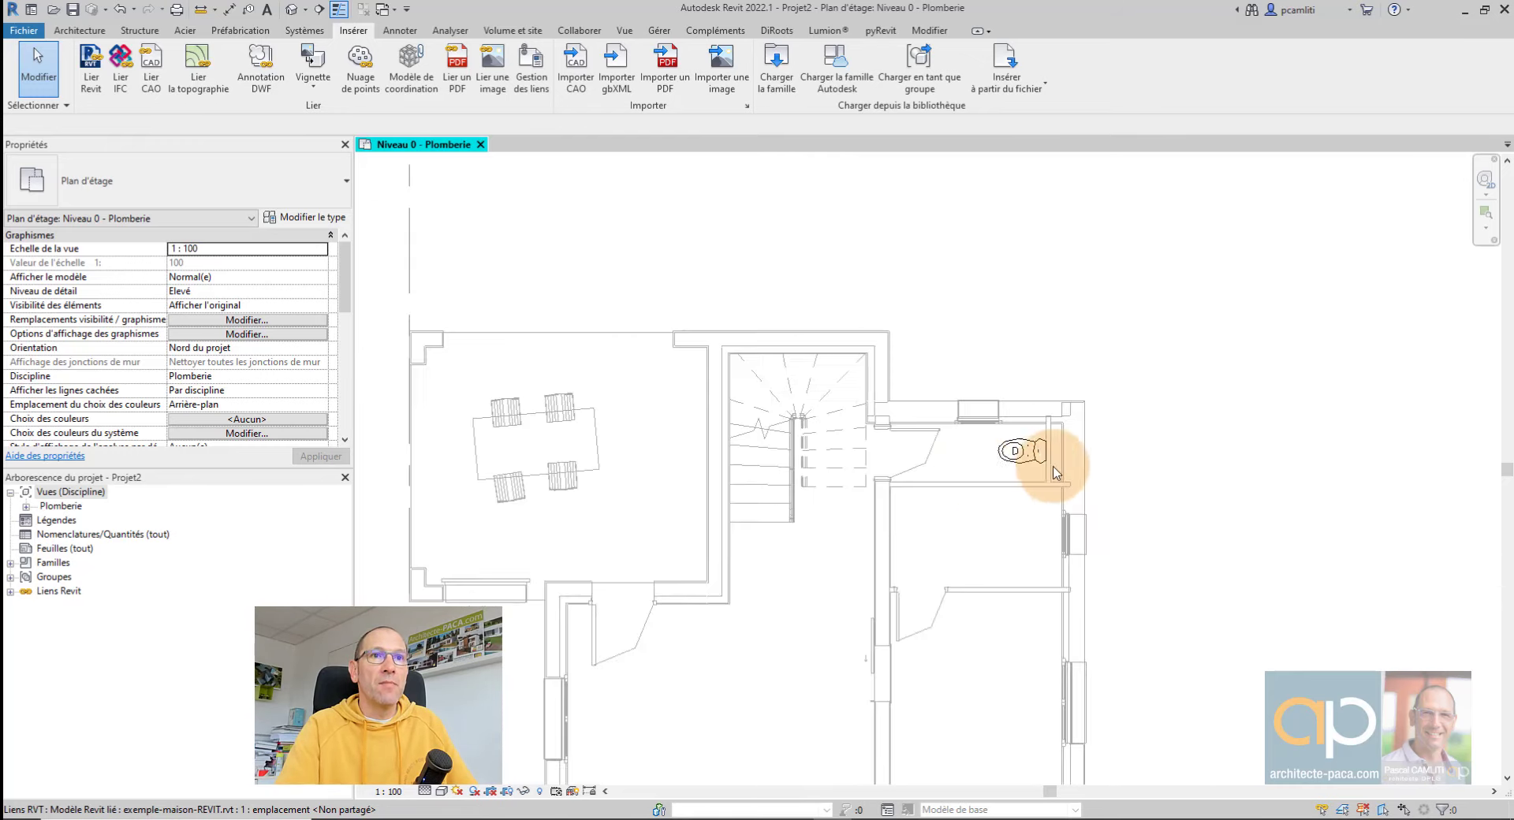
scroll(1104, 481, "down", 1)
middle_click_drag(1115, 494, 998, 335)
scroll(888, 523, "up", 1)
scroll(973, 355, "up", 2)
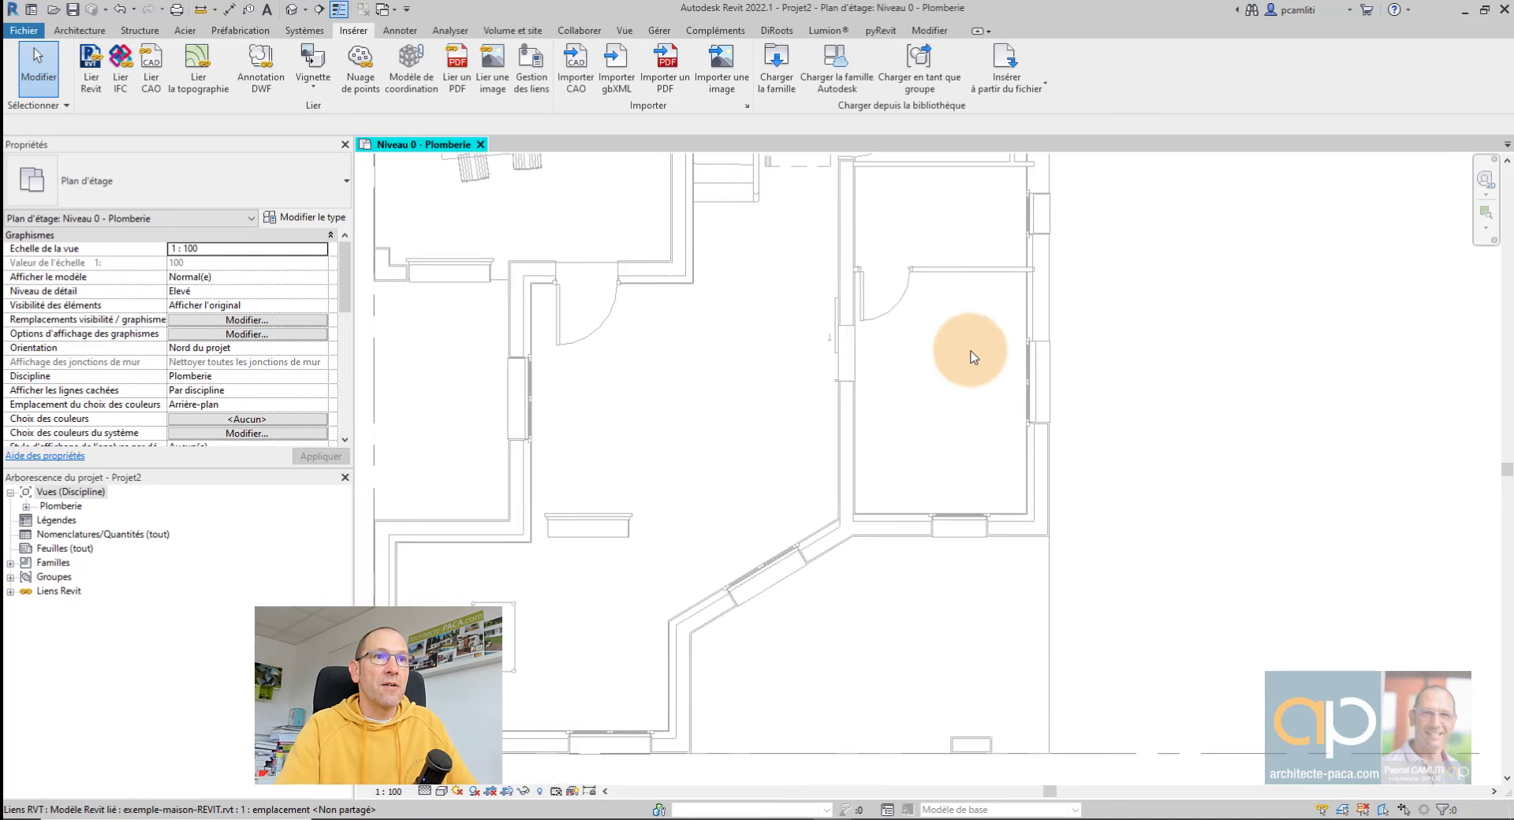
scroll(888, 628, "down", 1)
scroll(888, 628, "up", 1)
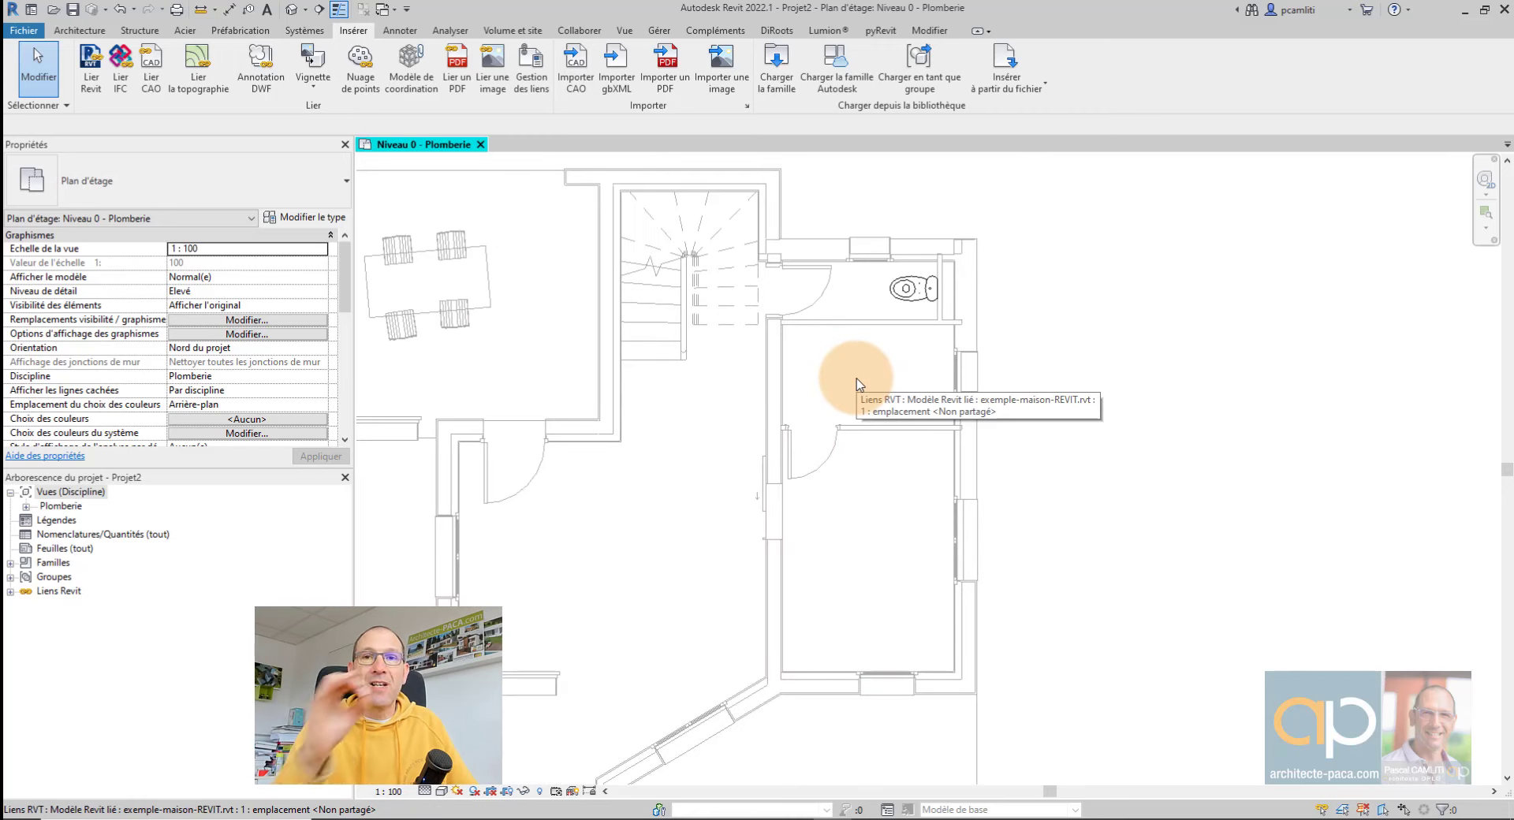
scroll(858, 385, "down", 1)
scroll(774, 382, "down", 1)
scroll(775, 383, "down", 1)
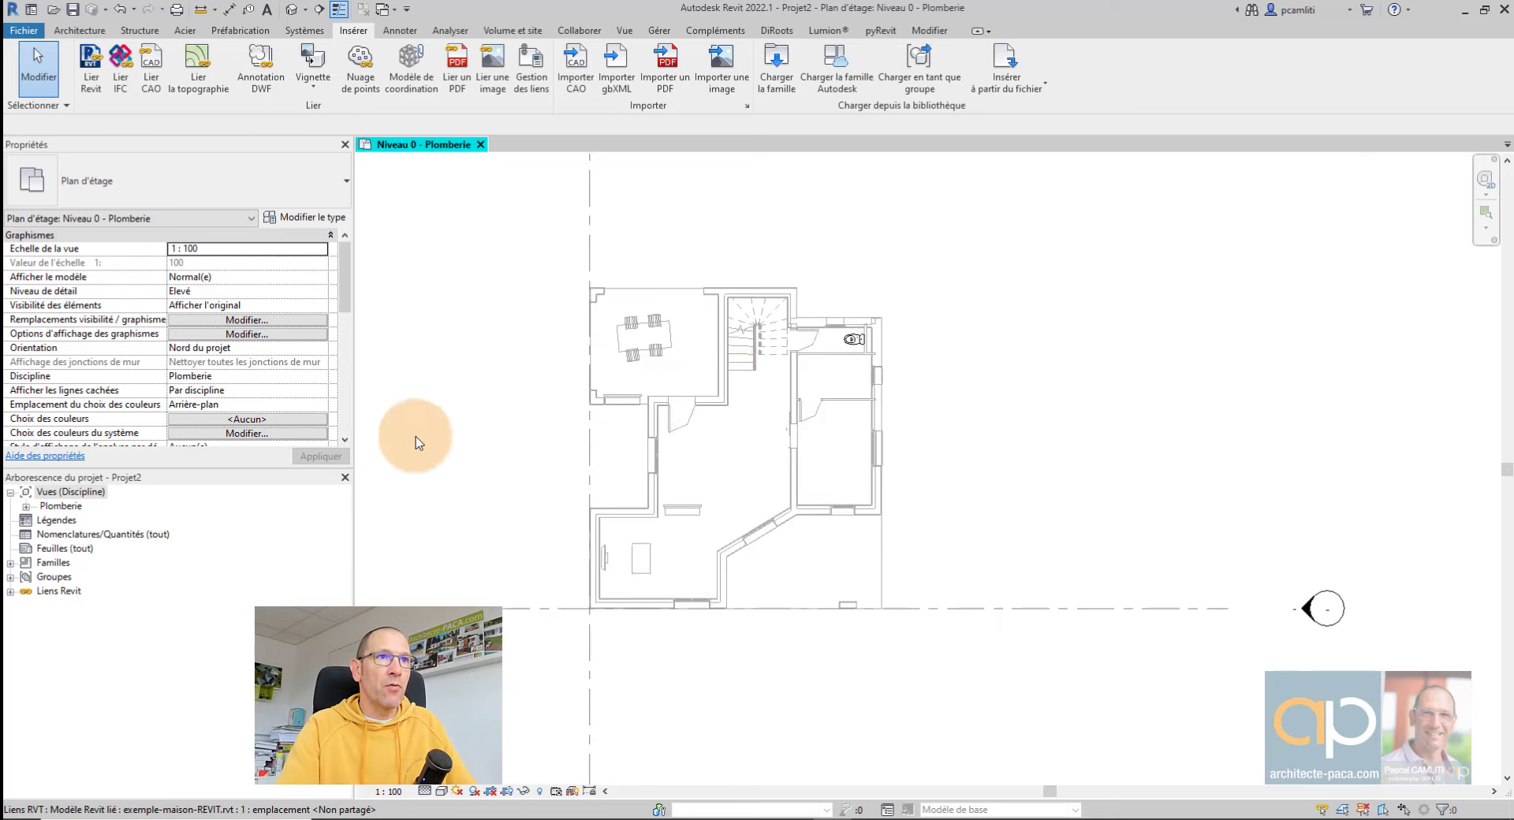
Step: Expand the Plomberie views and floor plans list in the Project Browser
left_click(26, 505)
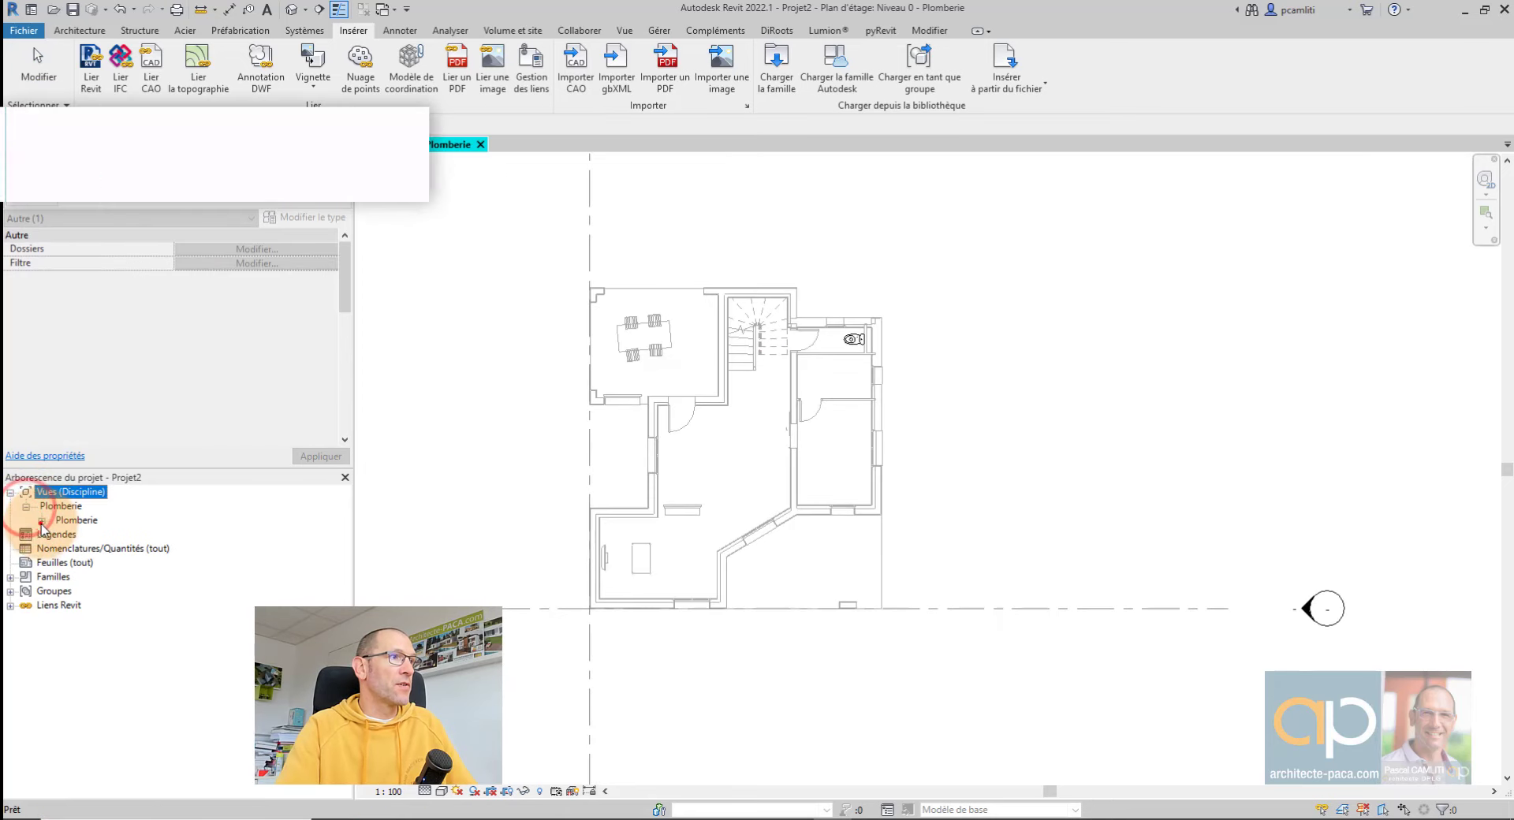
left_click(41, 520)
double_click(99, 534)
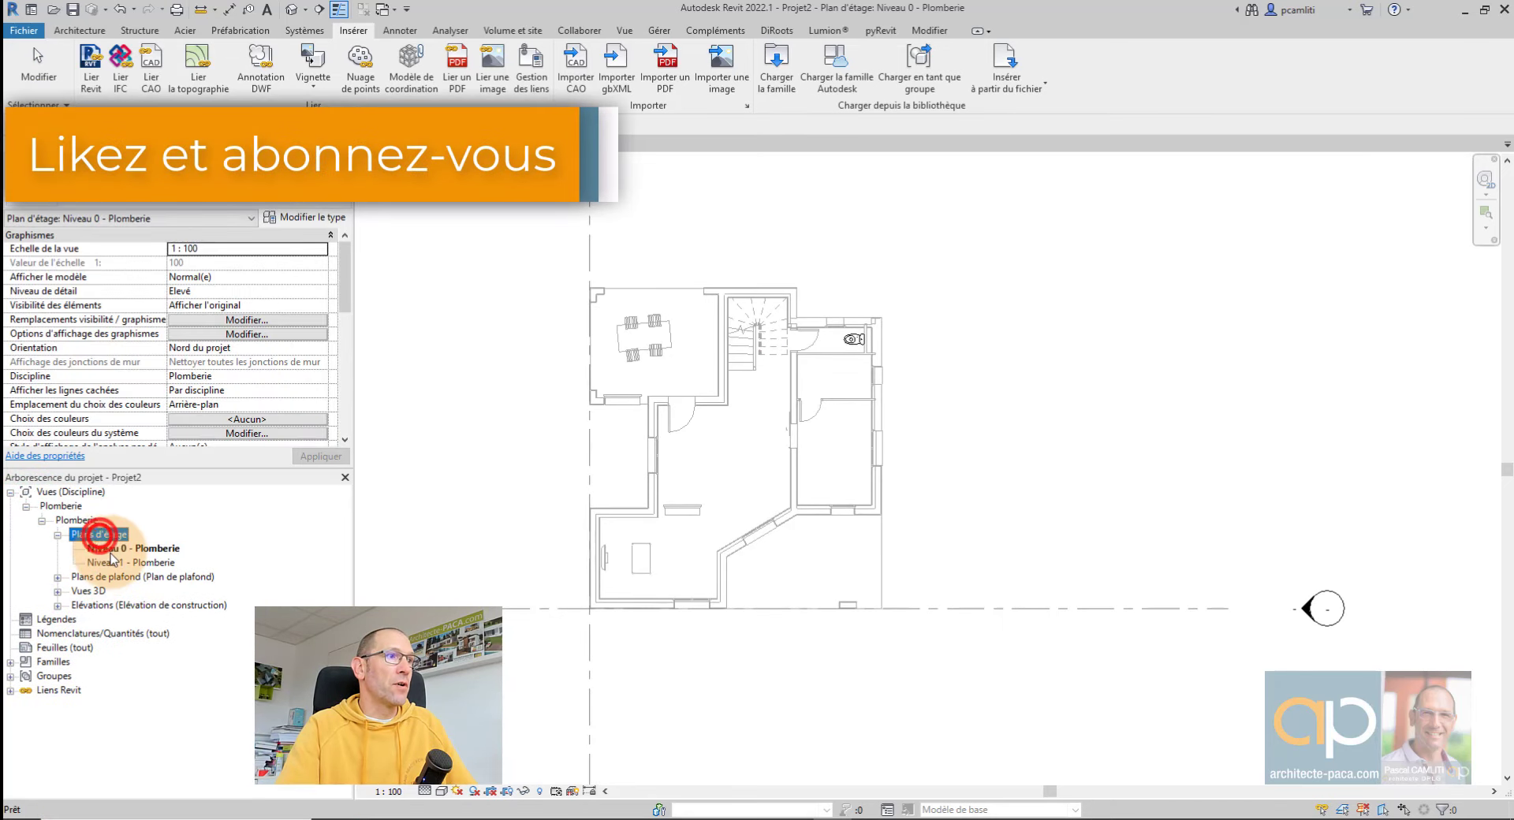
scroll(858, 345, "up", 3)
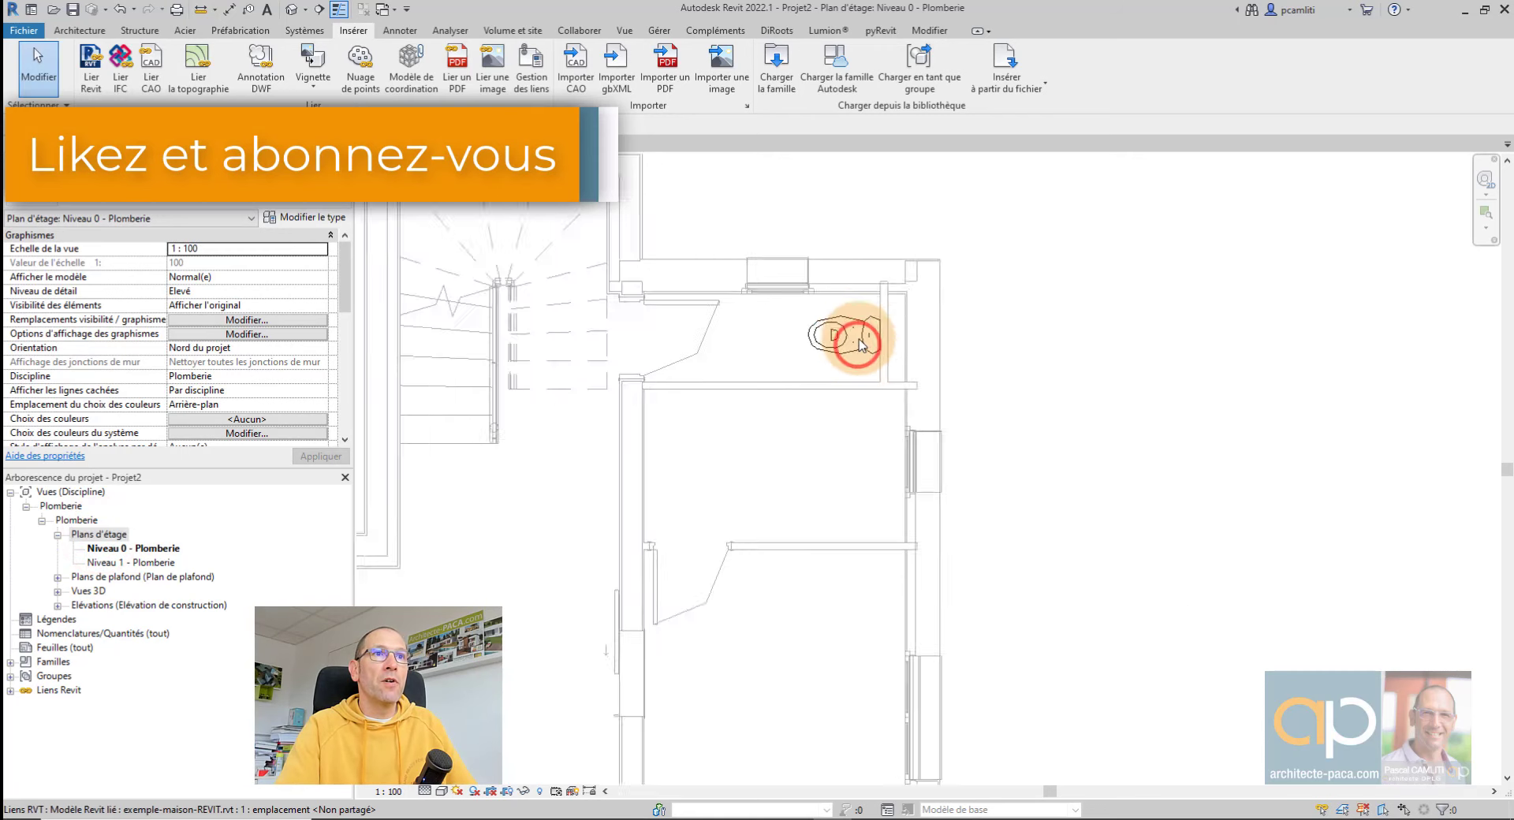
scroll(820, 340, "up", 3)
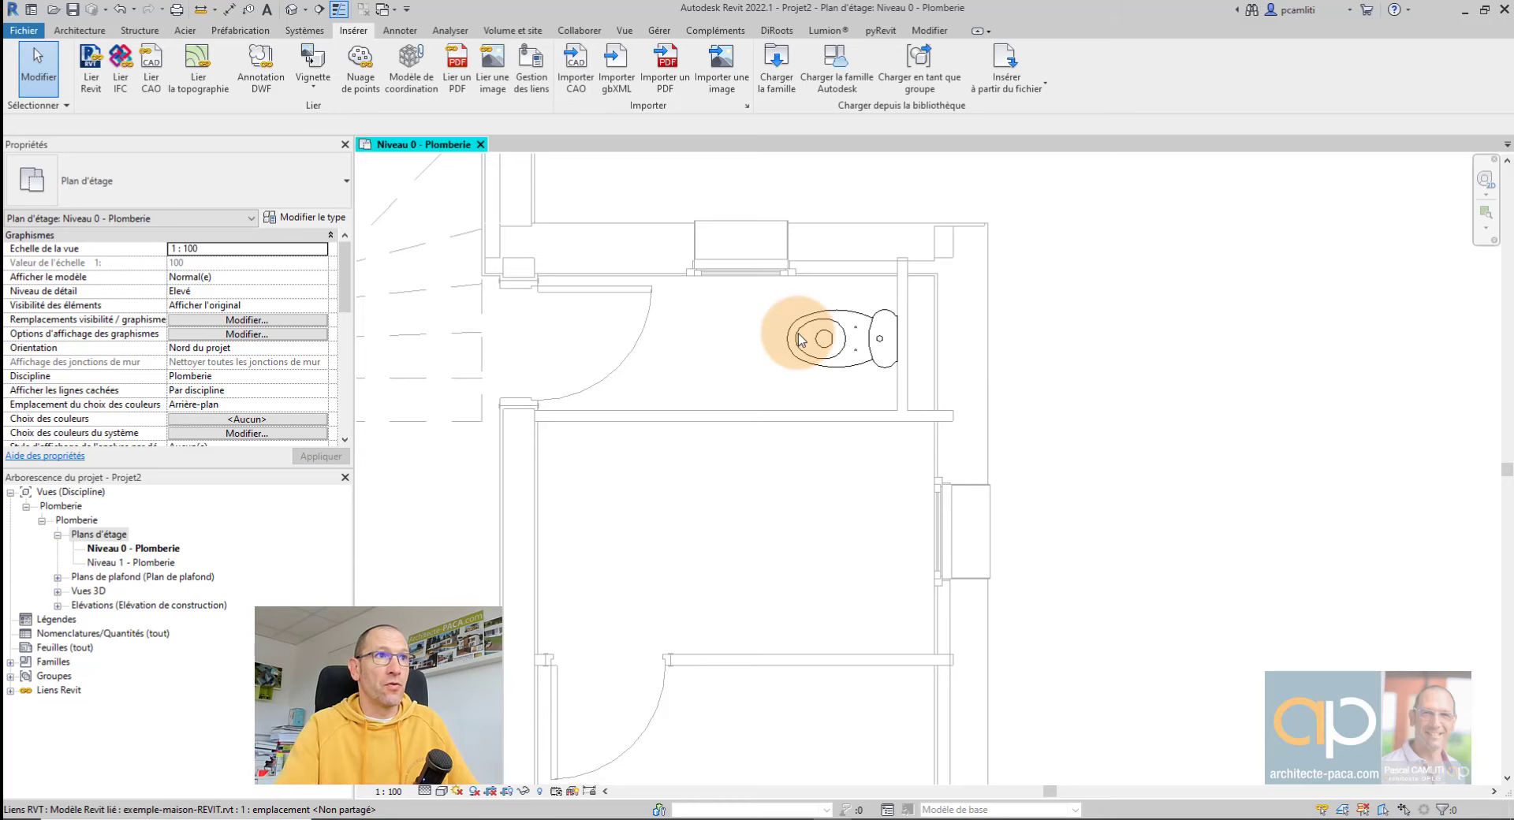
Step: Check the linked house model by selecting it, then centre the view on its toilet area
left_click(454, 508)
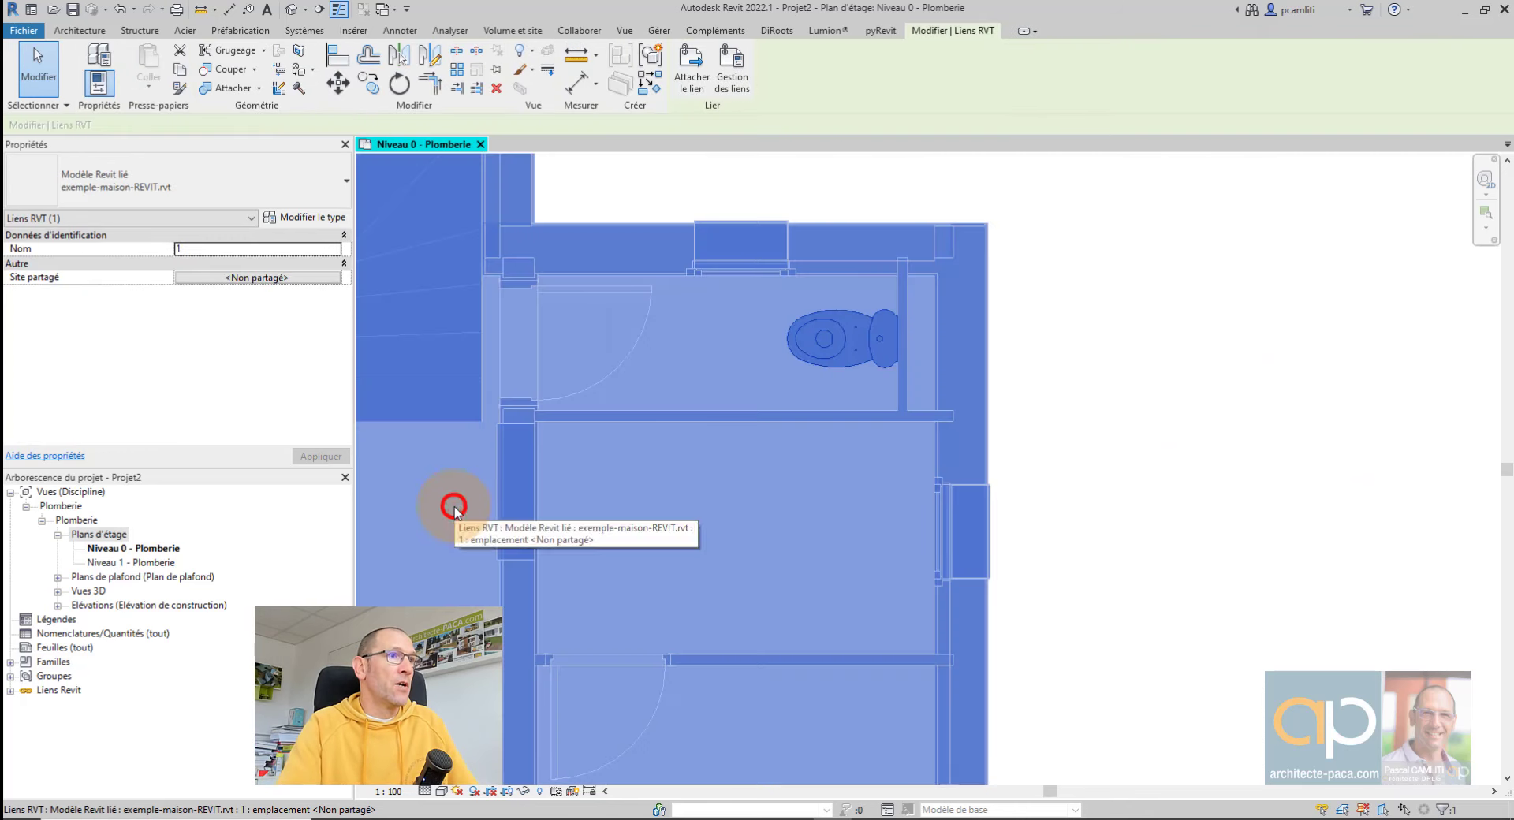
left_click(1206, 412)
left_click(1039, 329)
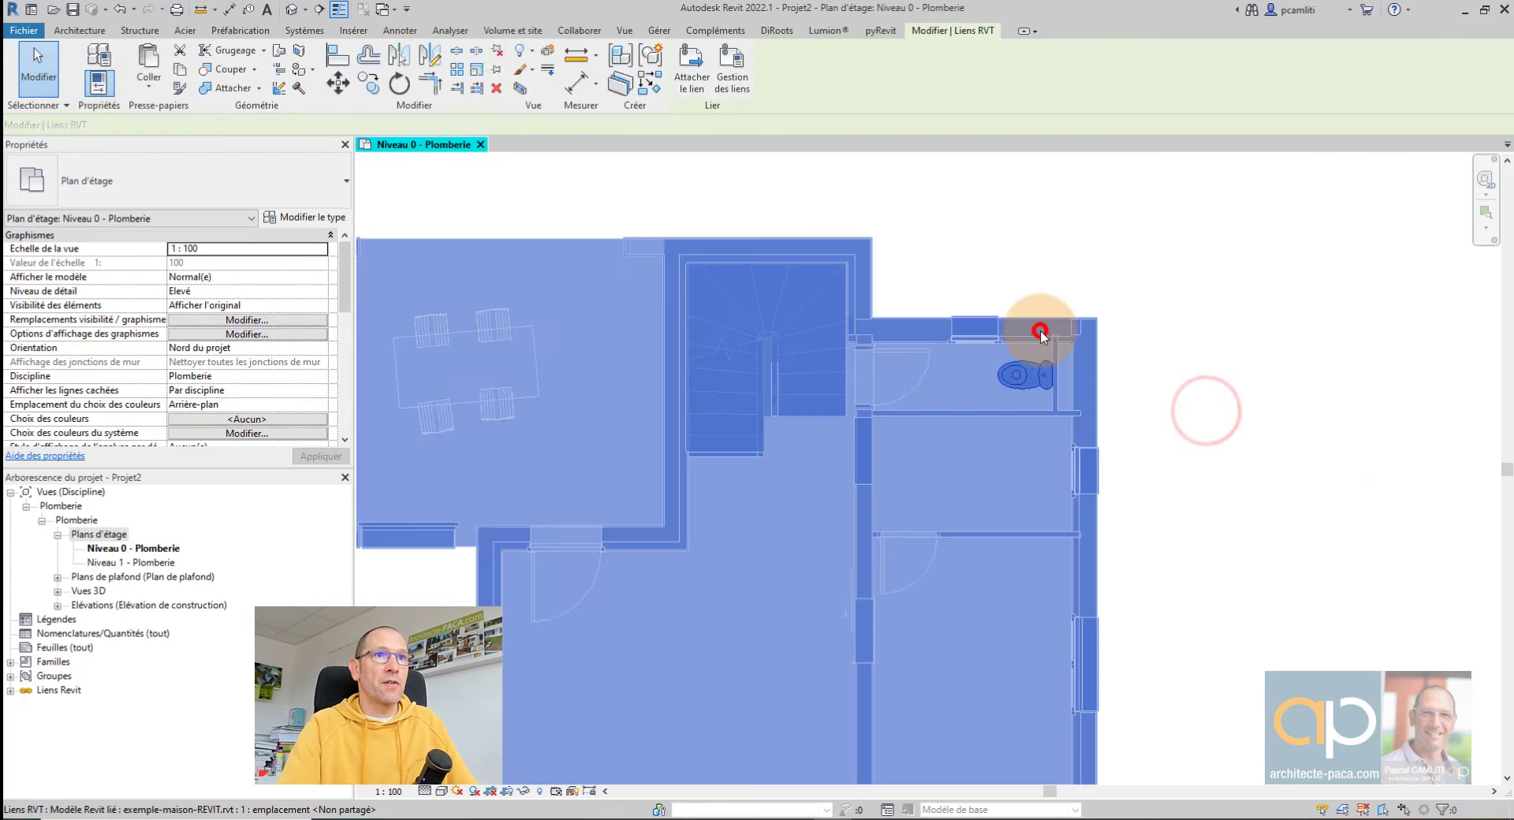
left_click(995, 241)
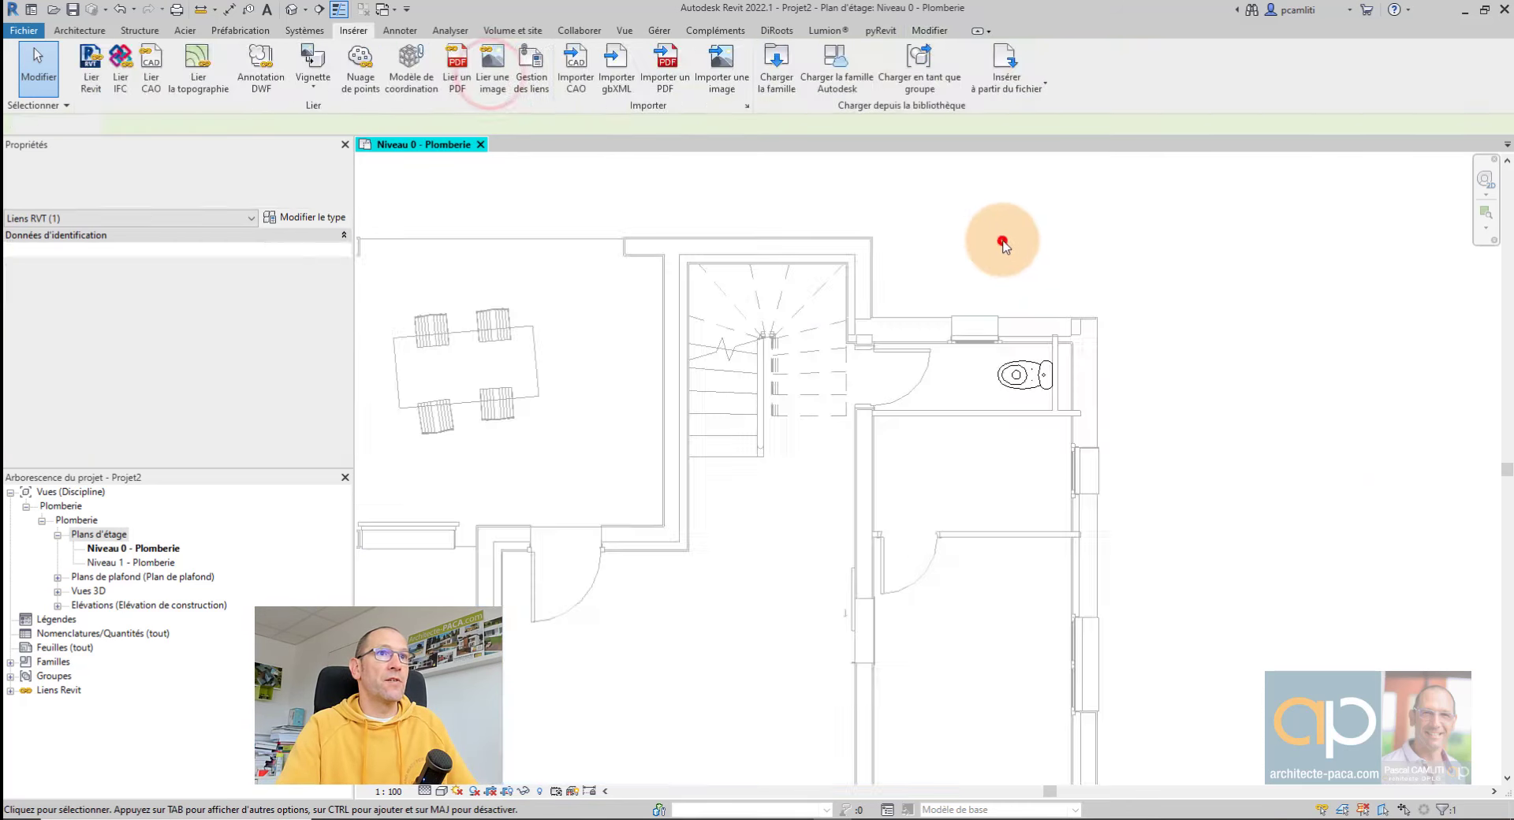
scroll(1056, 312, "down", 2)
scroll(946, 296, "down", 2)
middle_click_drag(928, 294, 860, 353)
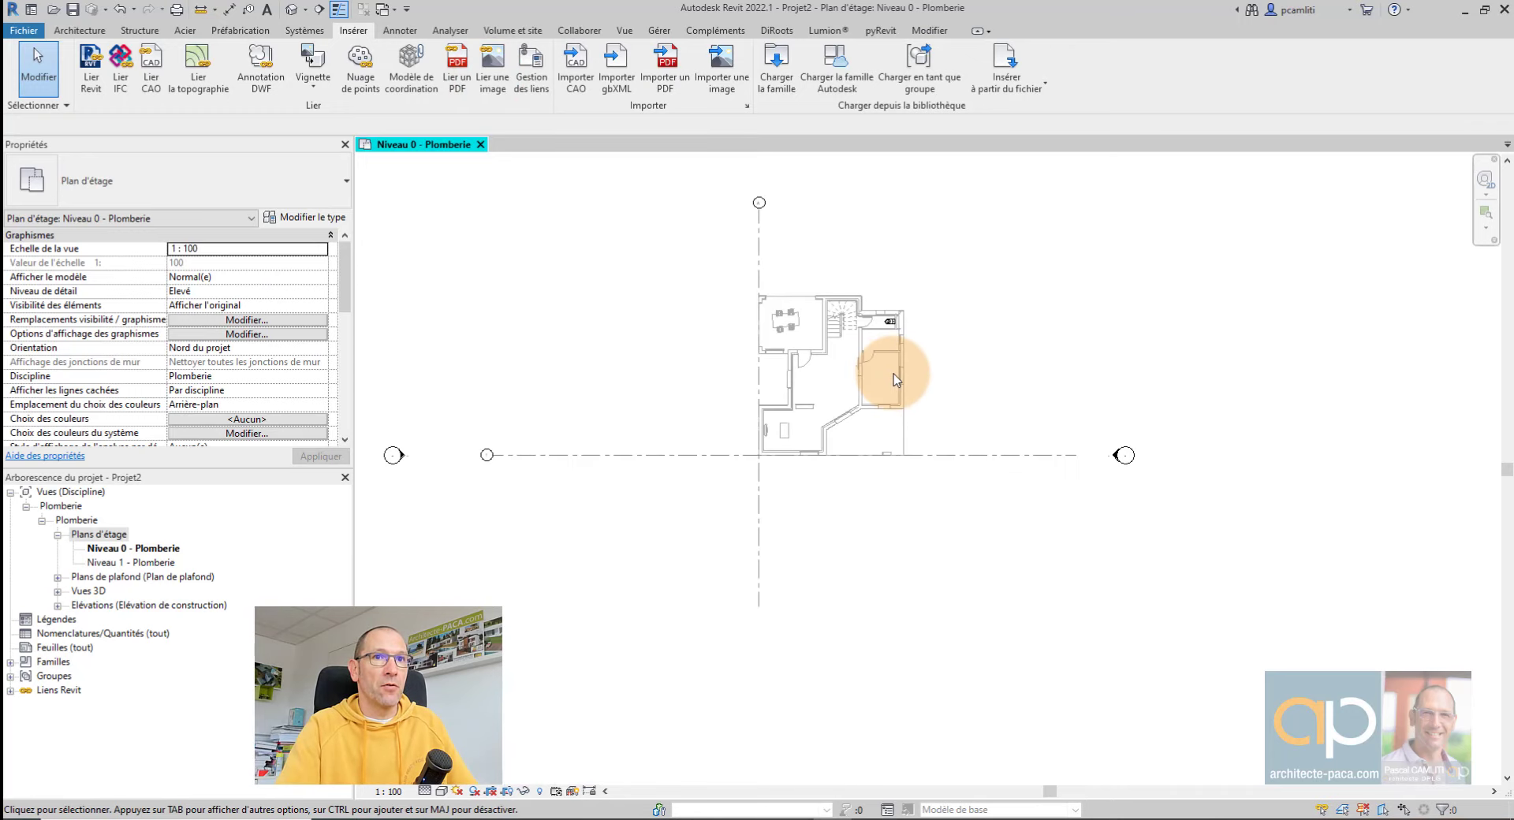
scroll(862, 347, "up", 2)
scroll(864, 342, "up", 2)
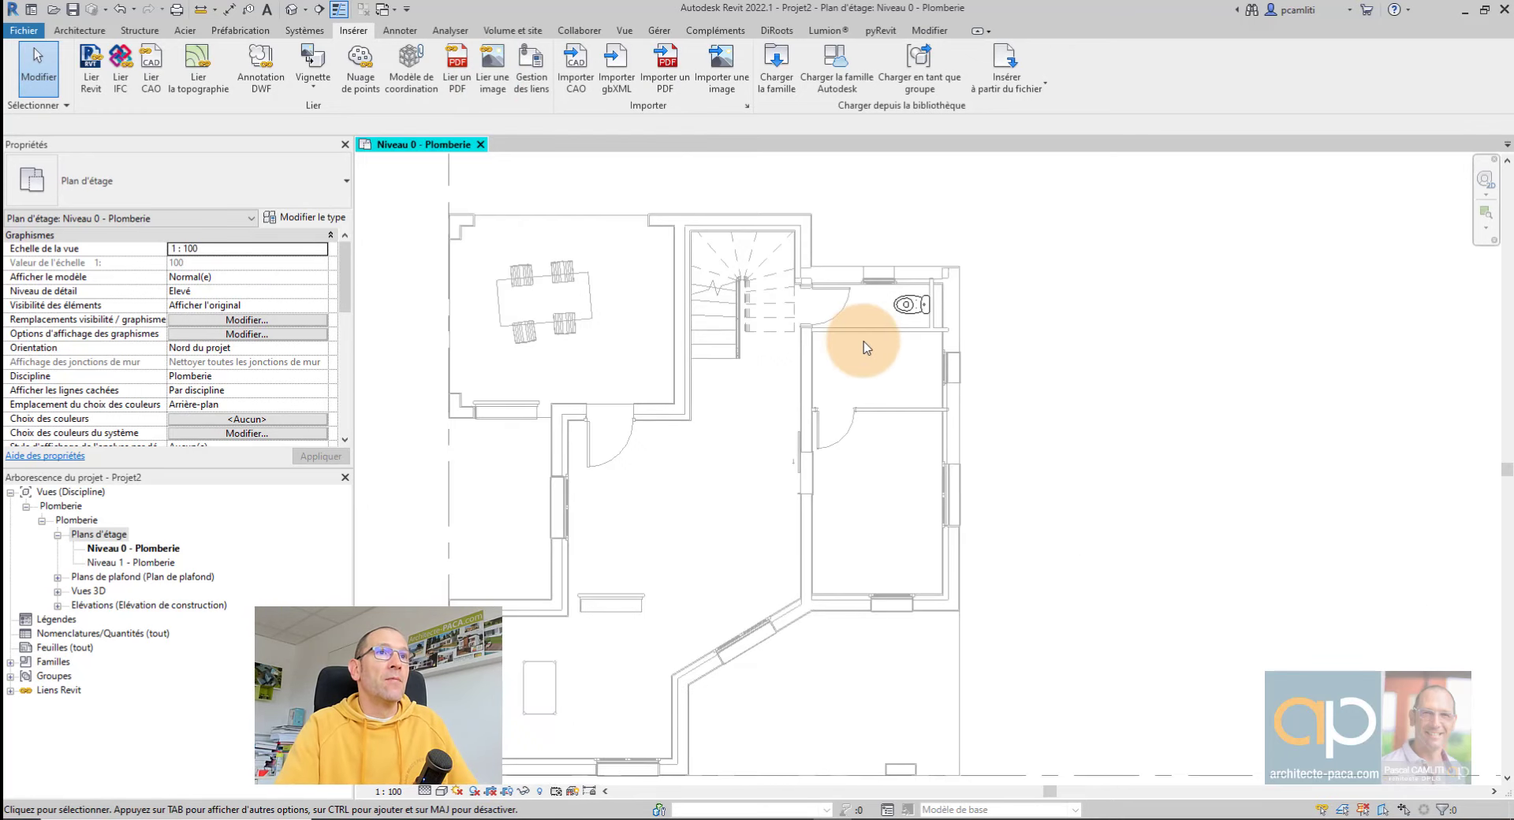
Step: Open the Niveau 1 - Plomberie plan and expand the Elévations list
double_click(124, 565)
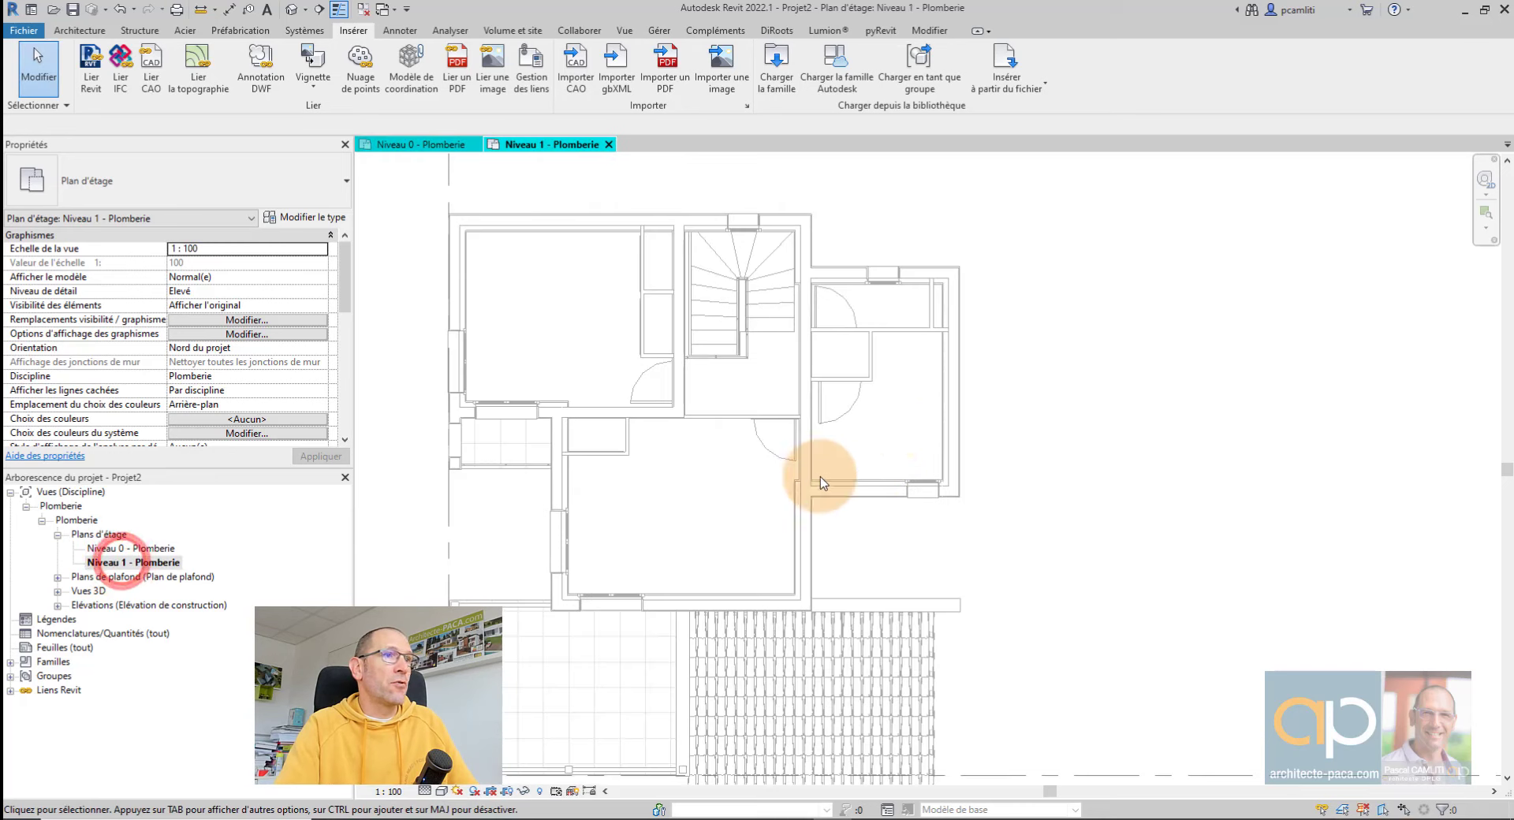
scroll(924, 319, "up", 3)
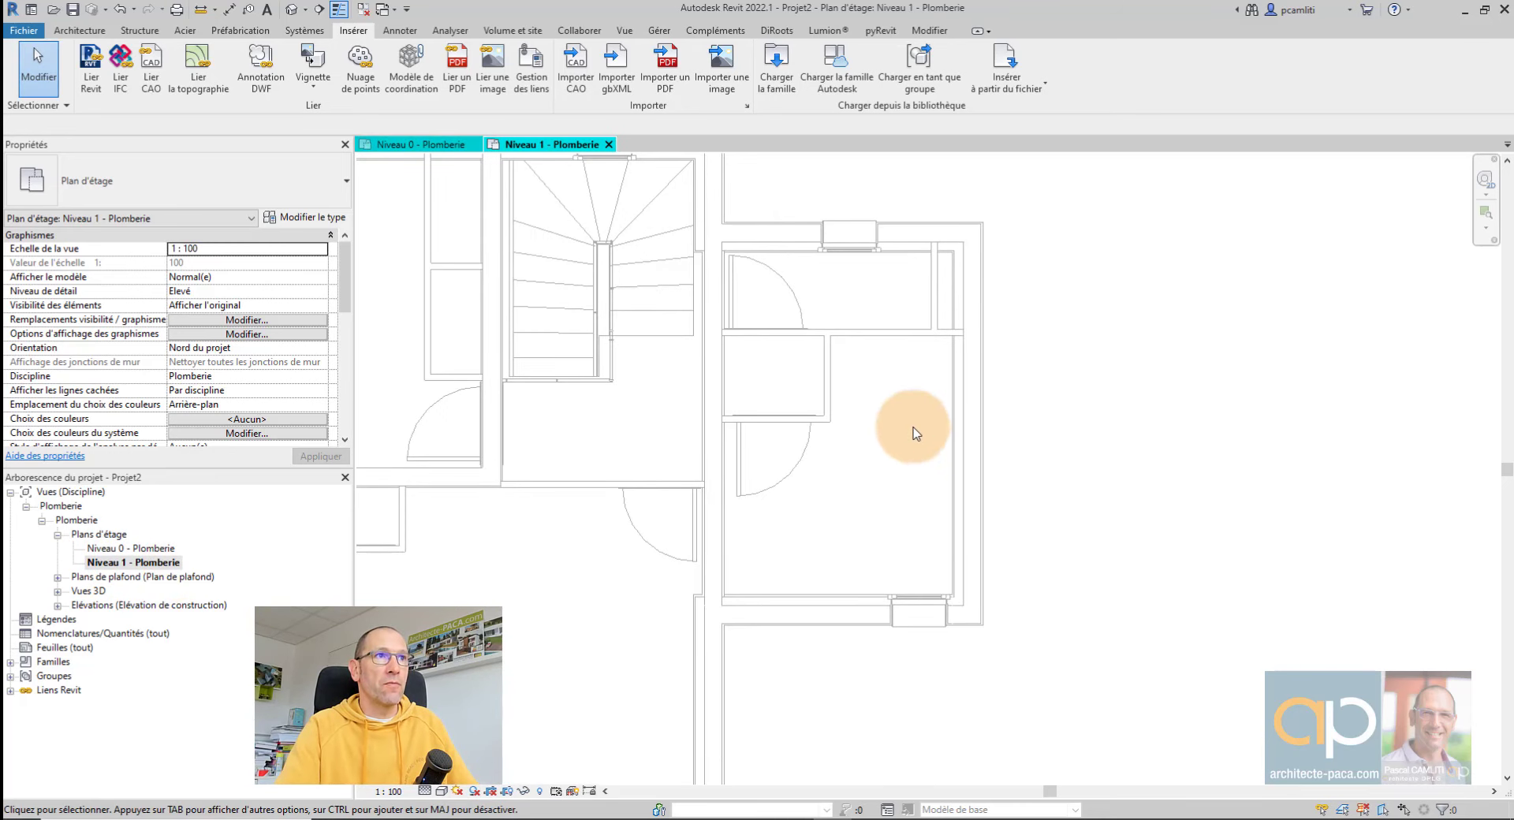
double_click(73, 605)
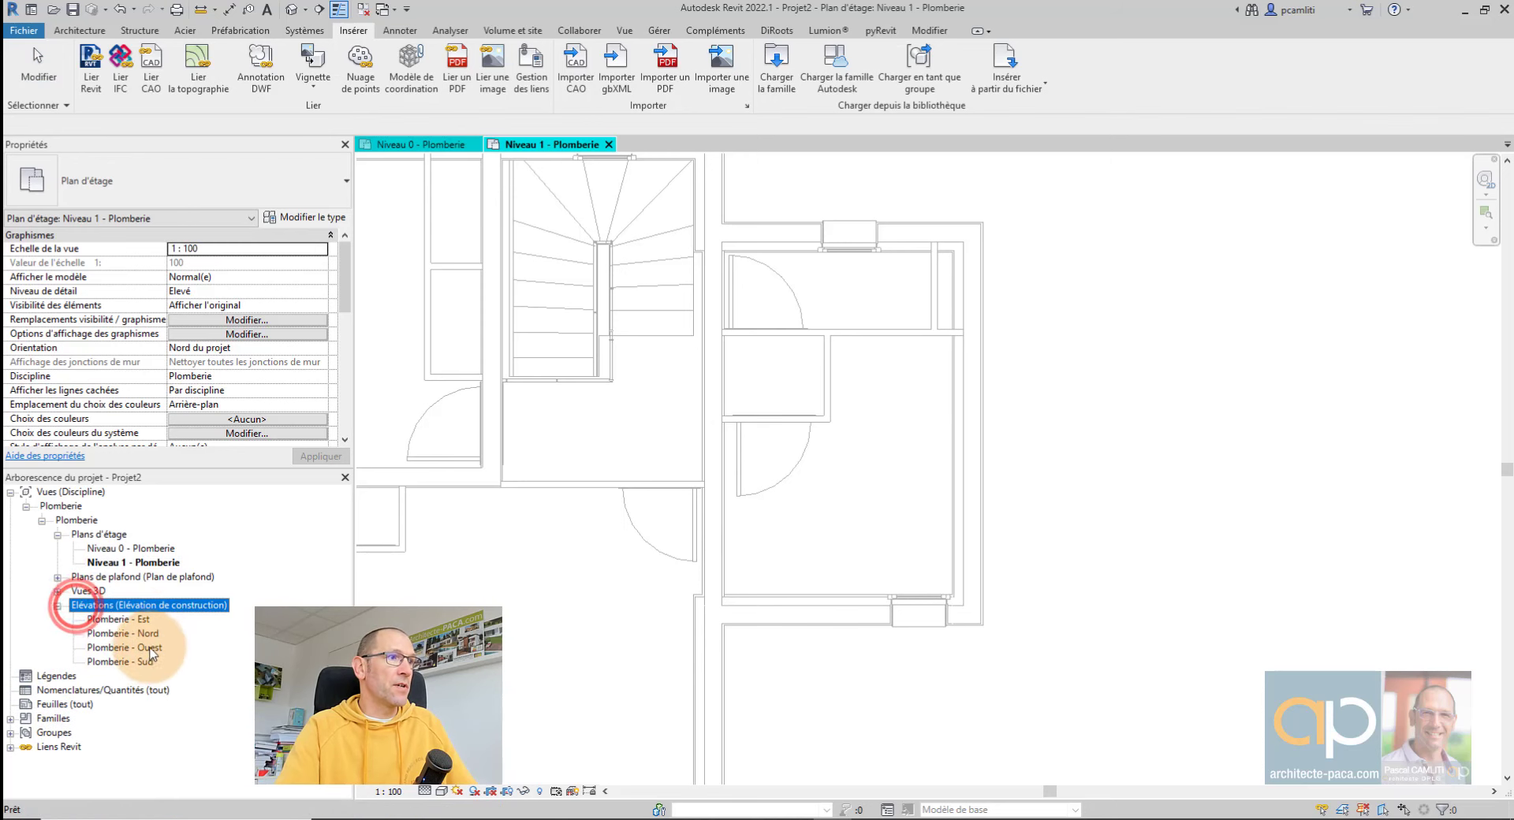
Step: Align level Niveau 1 to the linked house's floor in the Plomberie - Sud elevation, lowering it to 3000
double_click(145, 663)
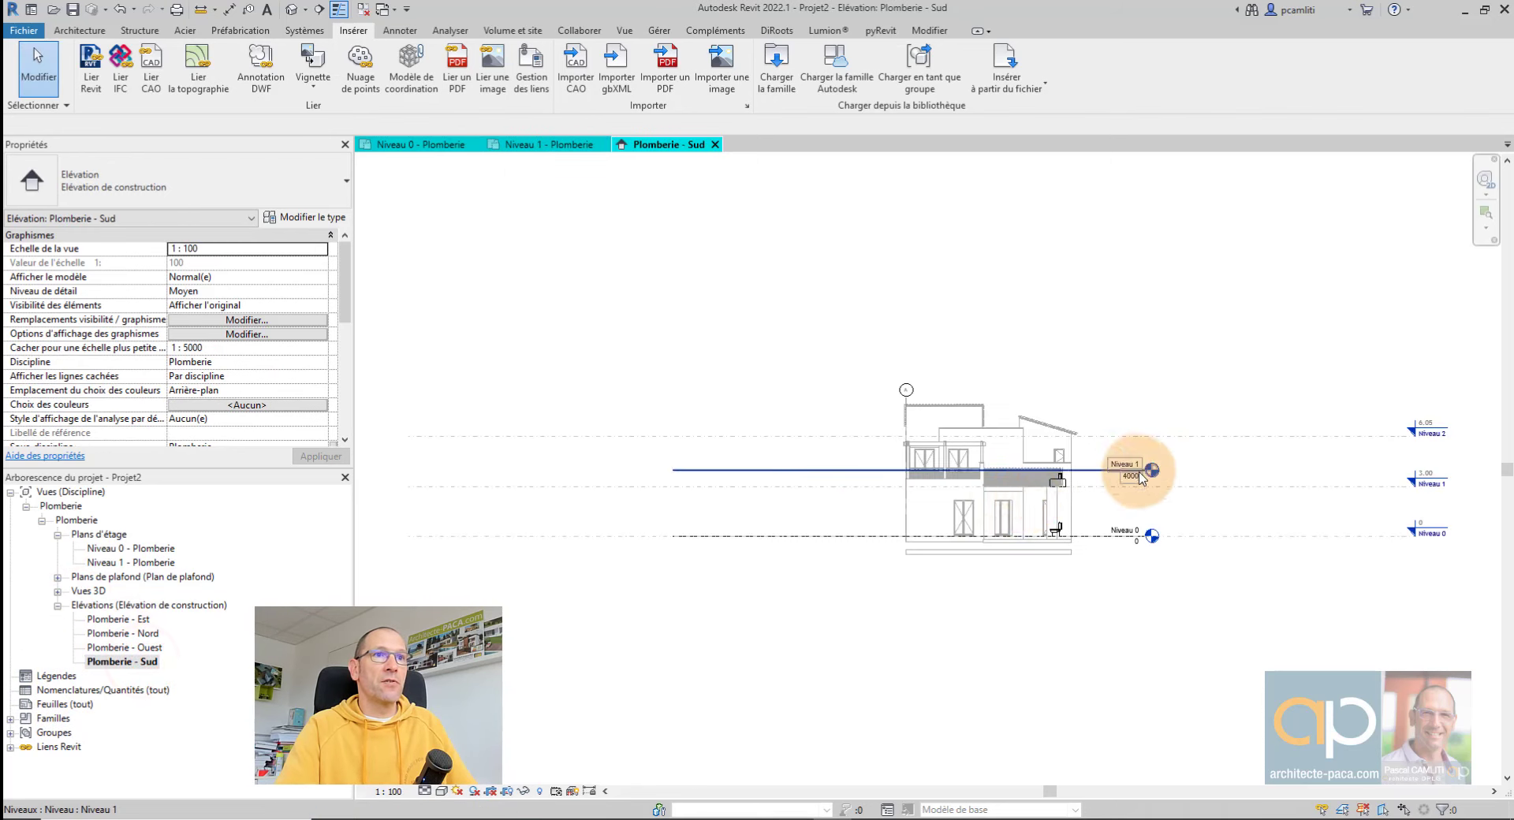
middle_click_drag(1057, 473, 914, 454)
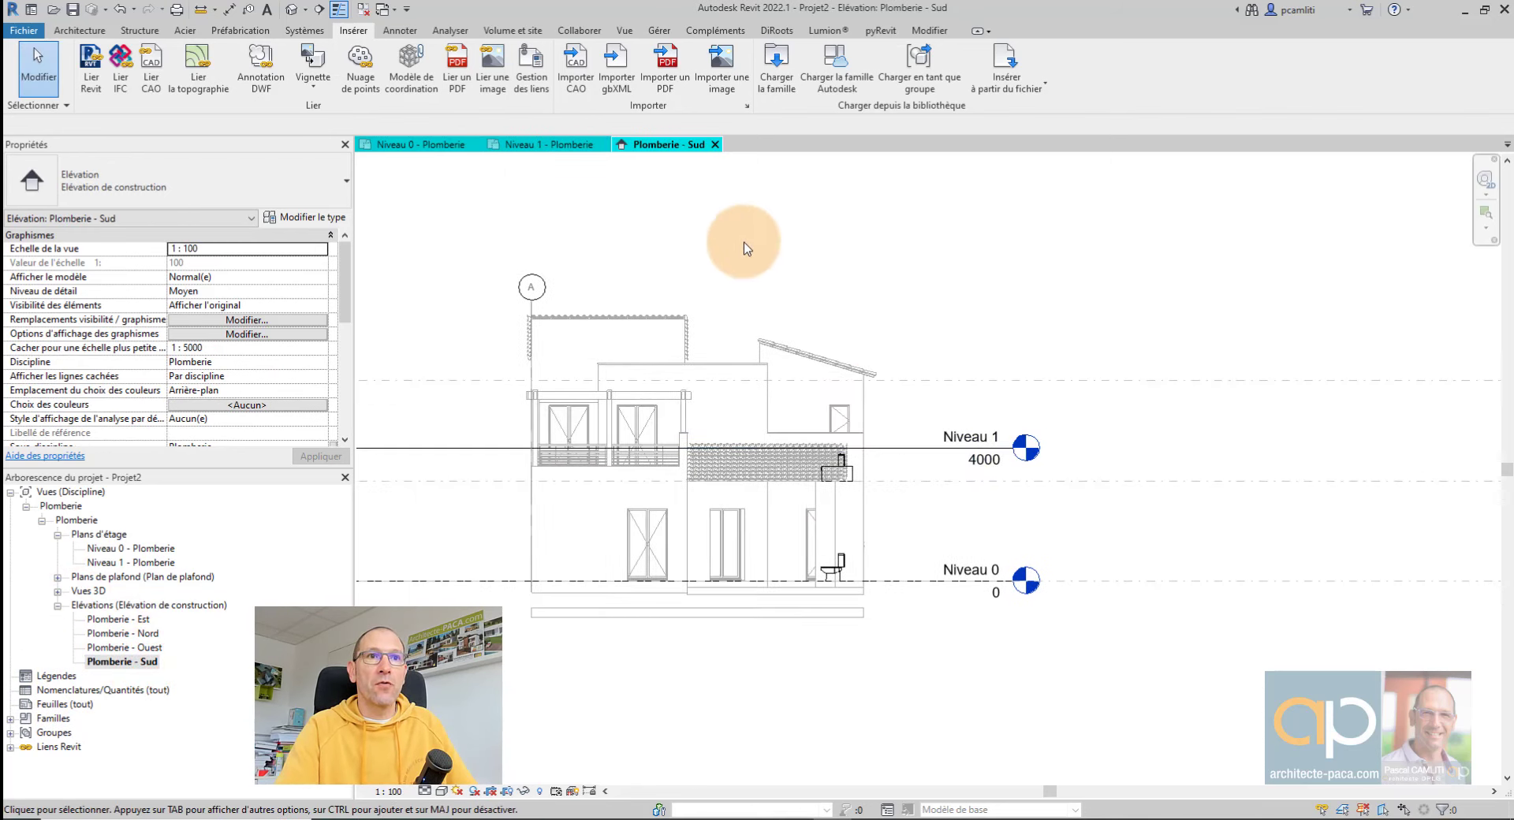
left_click(927, 31)
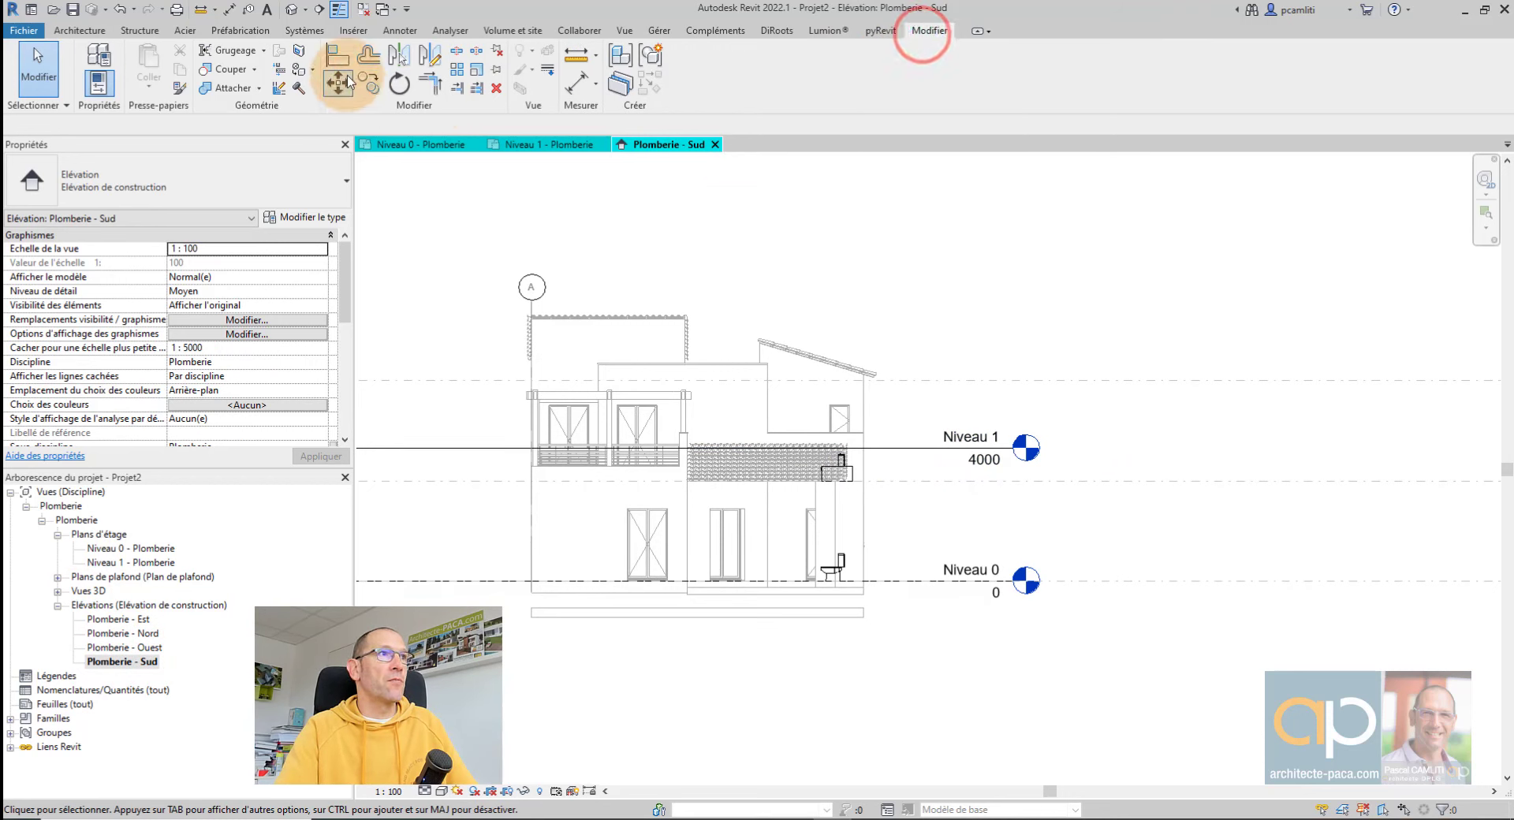
left_click(337, 55)
left_click(911, 478)
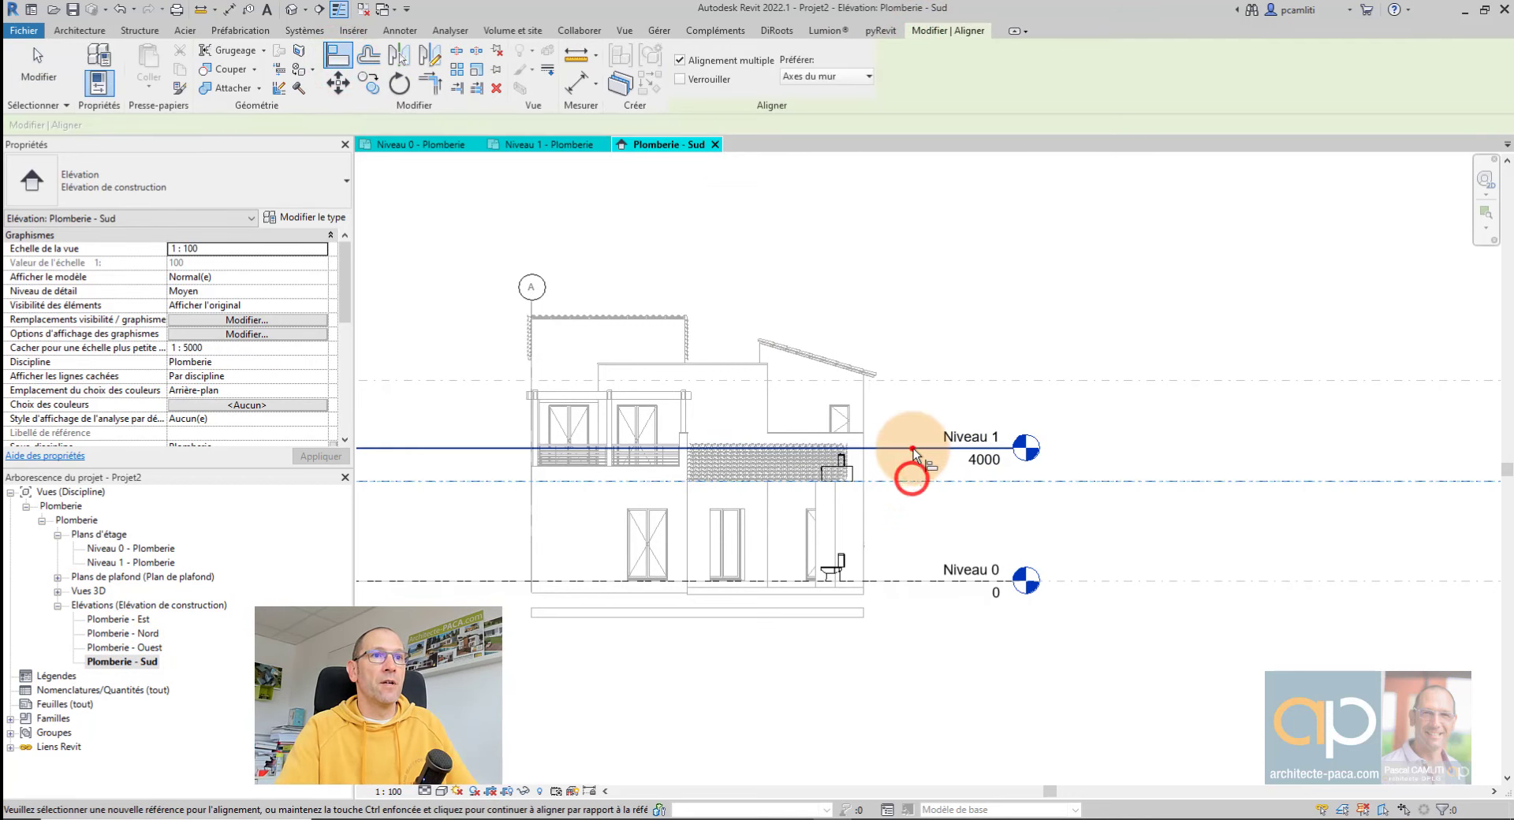
left_click(912, 450)
key("Escape")
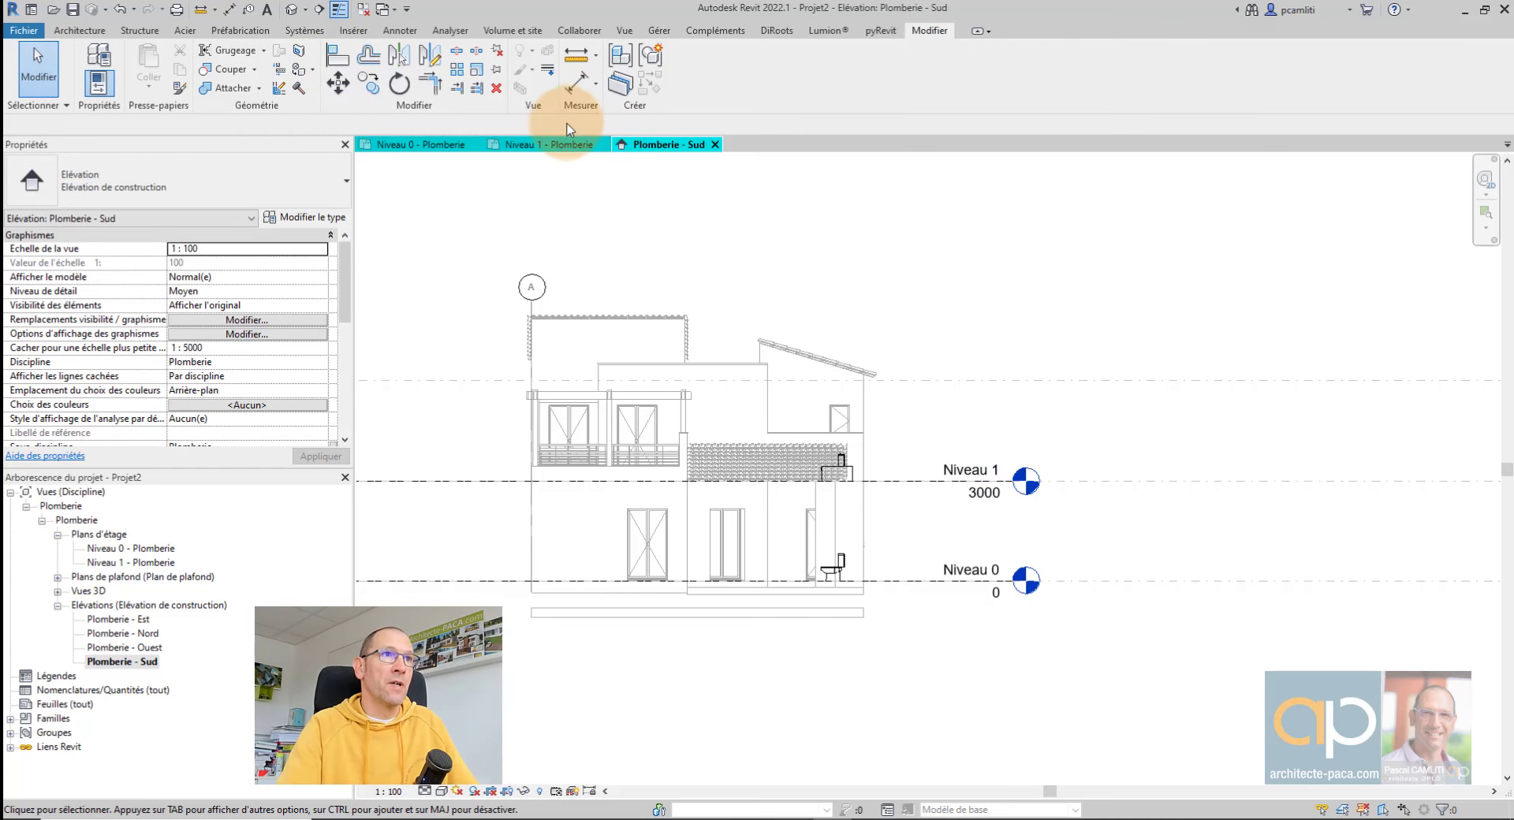
left_click(552, 144)
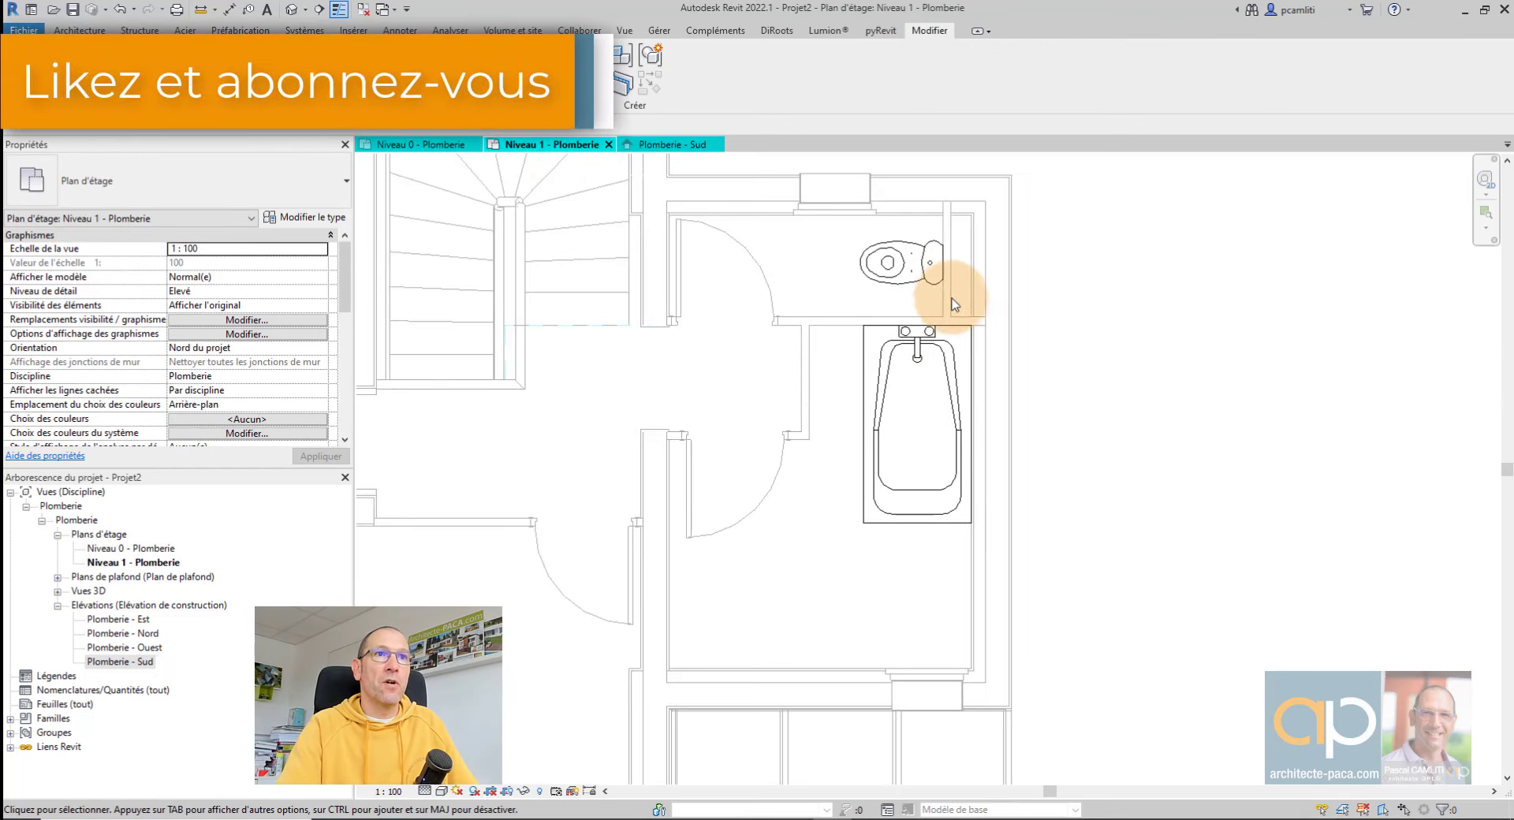
mouse_move(1023, 355)
middle_mouse_down()
mouse_move(972, 379)
mouse_move(1038, 402)
mouse_move(994, 405)
middle_mouse_up()
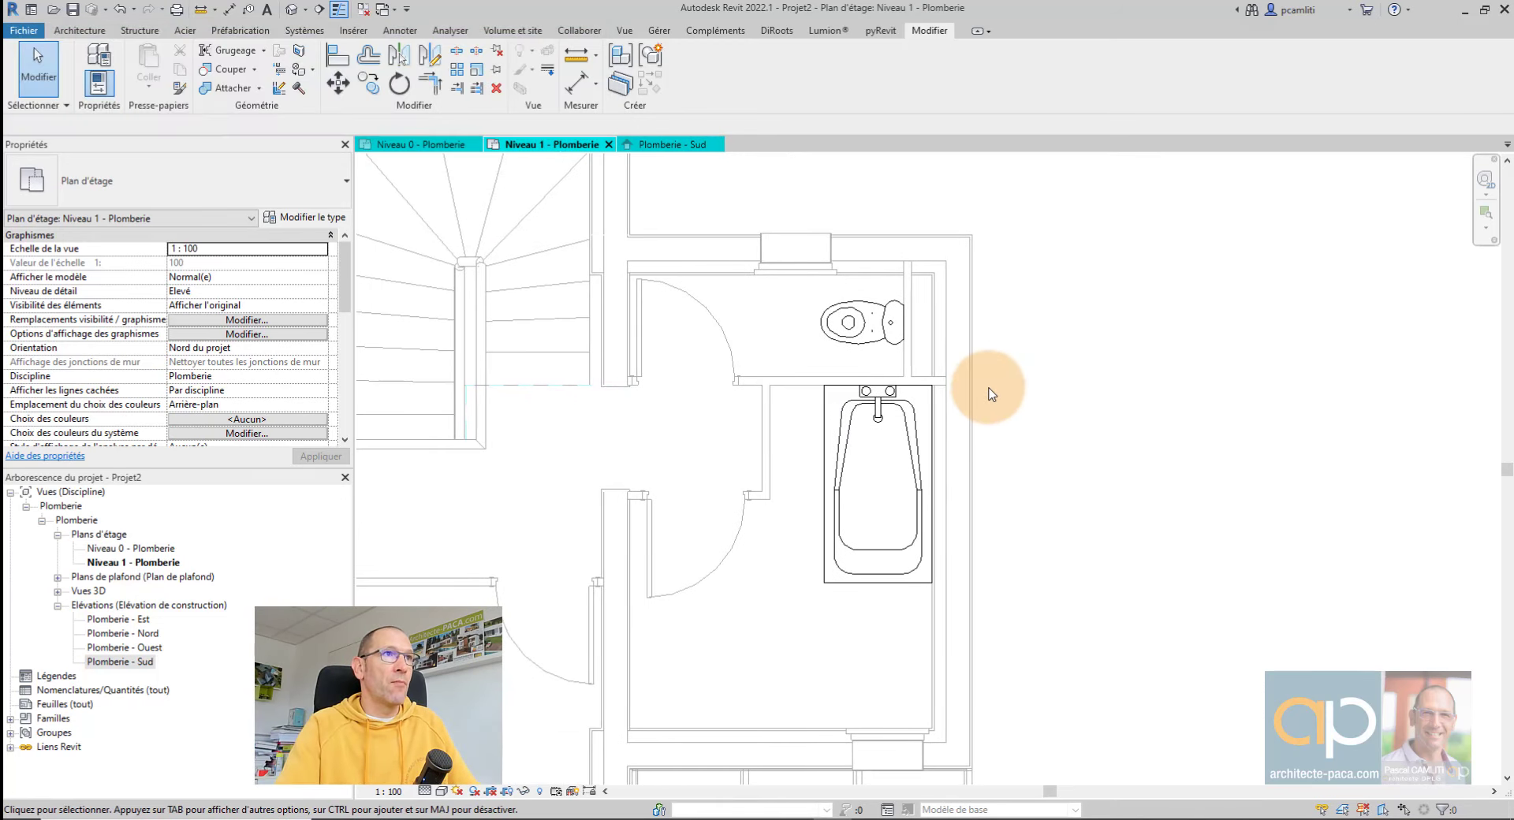
left_click(354, 31)
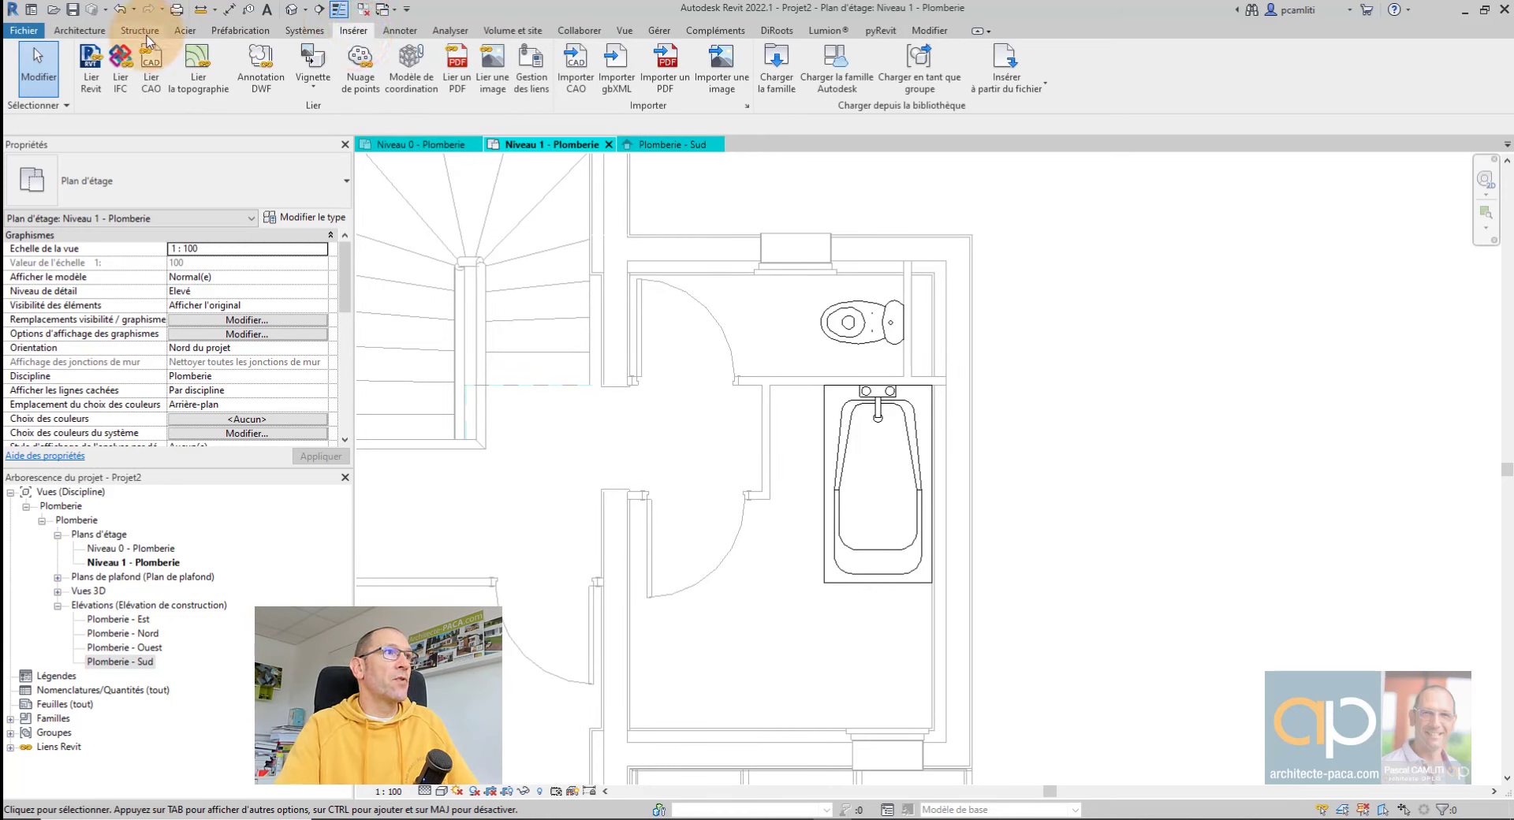
left_click(304, 30)
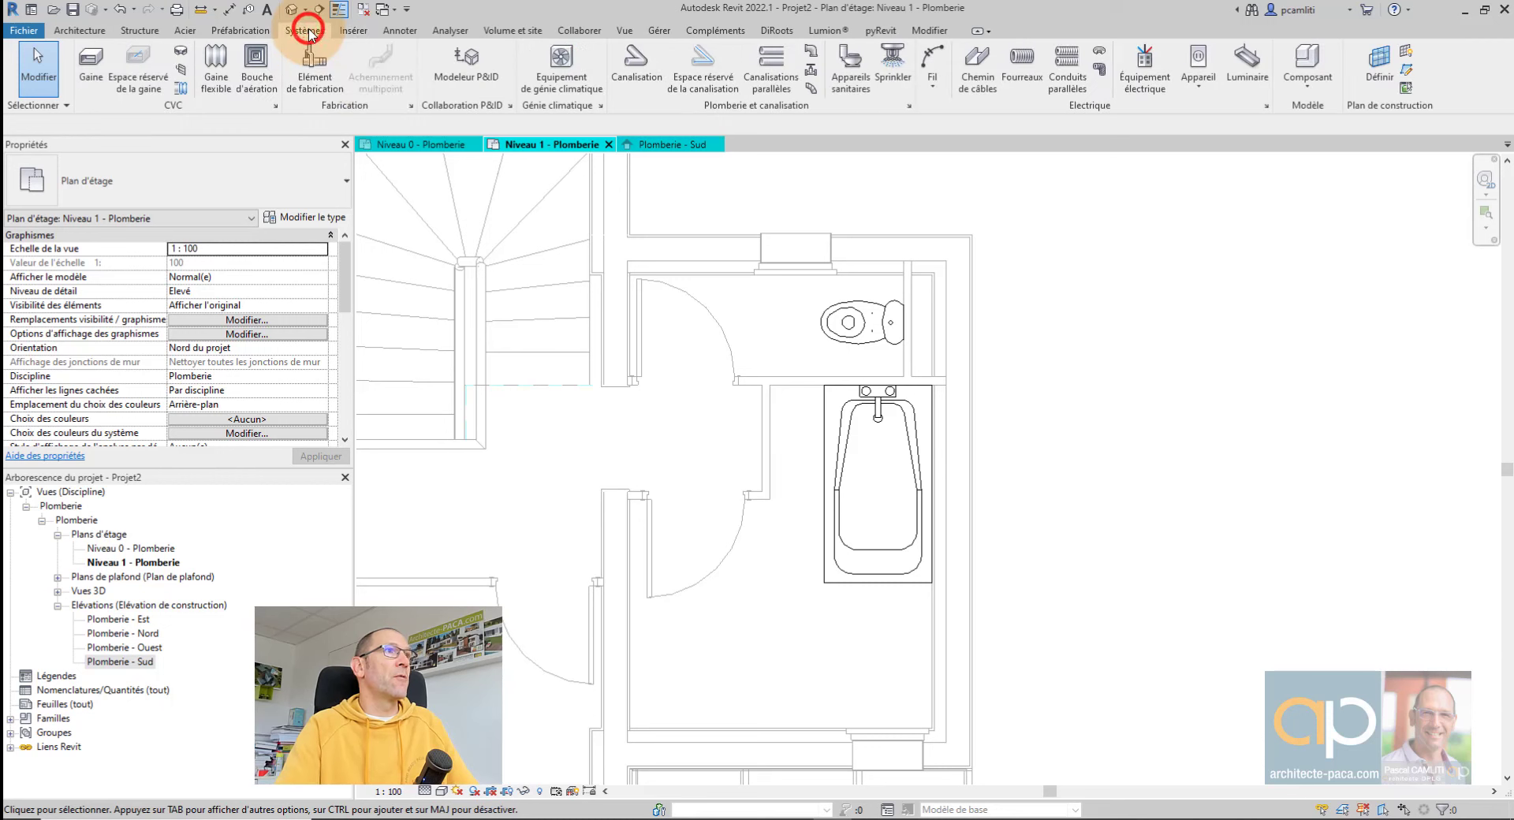
left_click(844, 67)
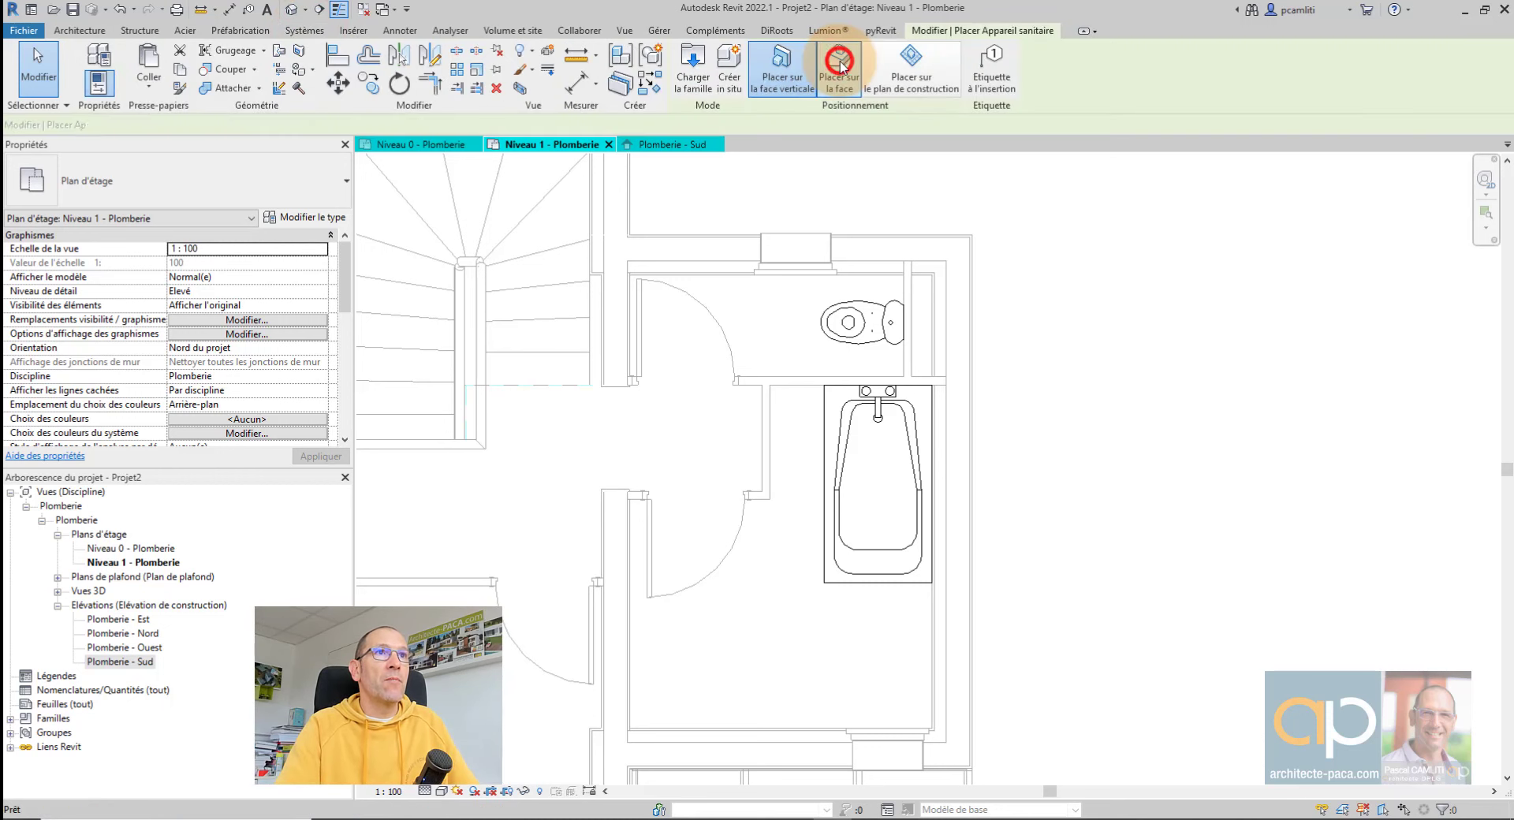
left_click(154, 187)
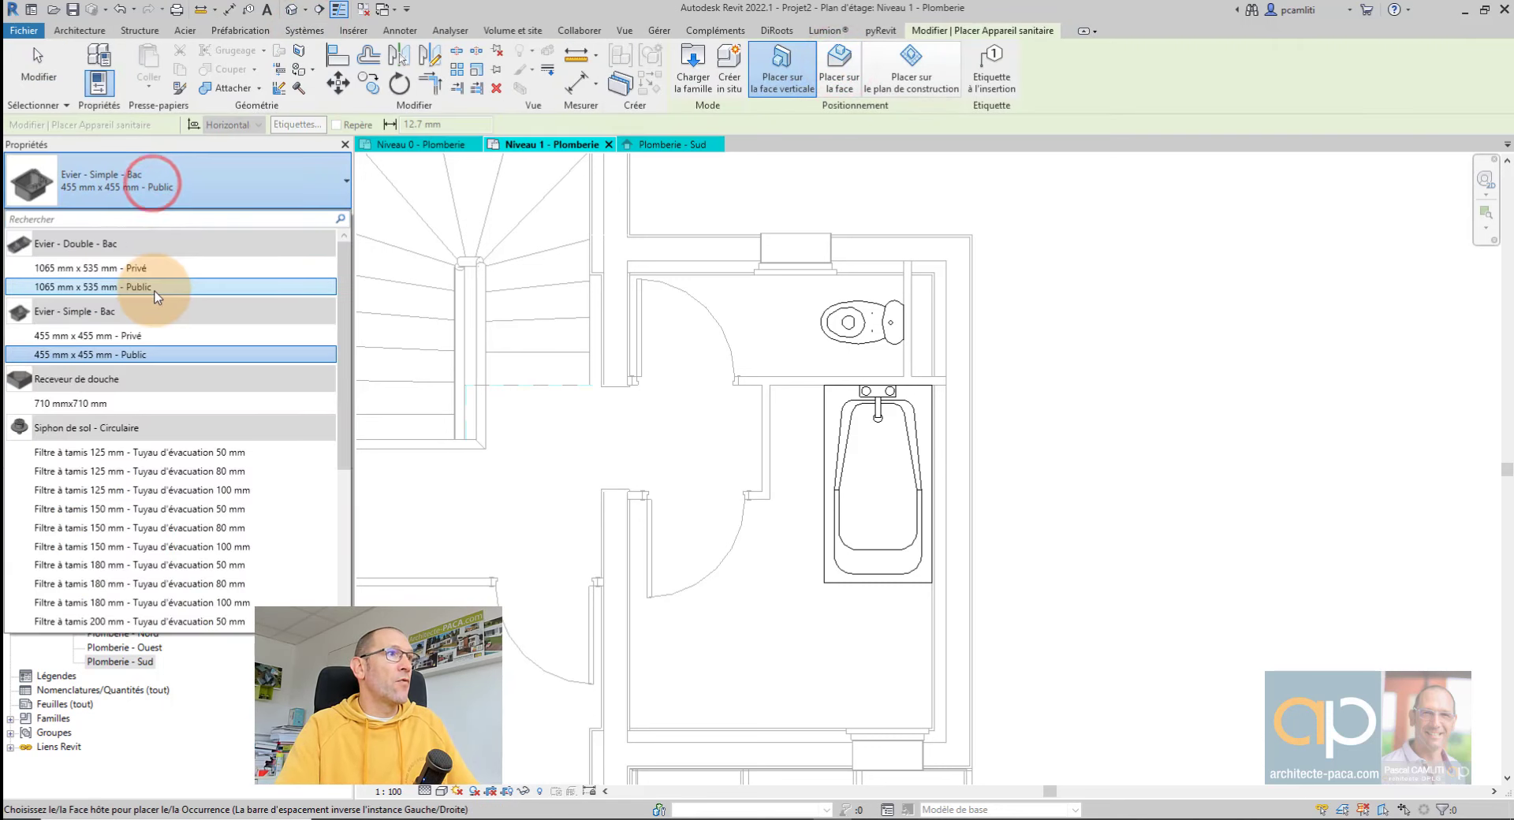
scroll(155, 292, "down", 5)
scroll(155, 298, "down", 5)
scroll(155, 297, "up", 5)
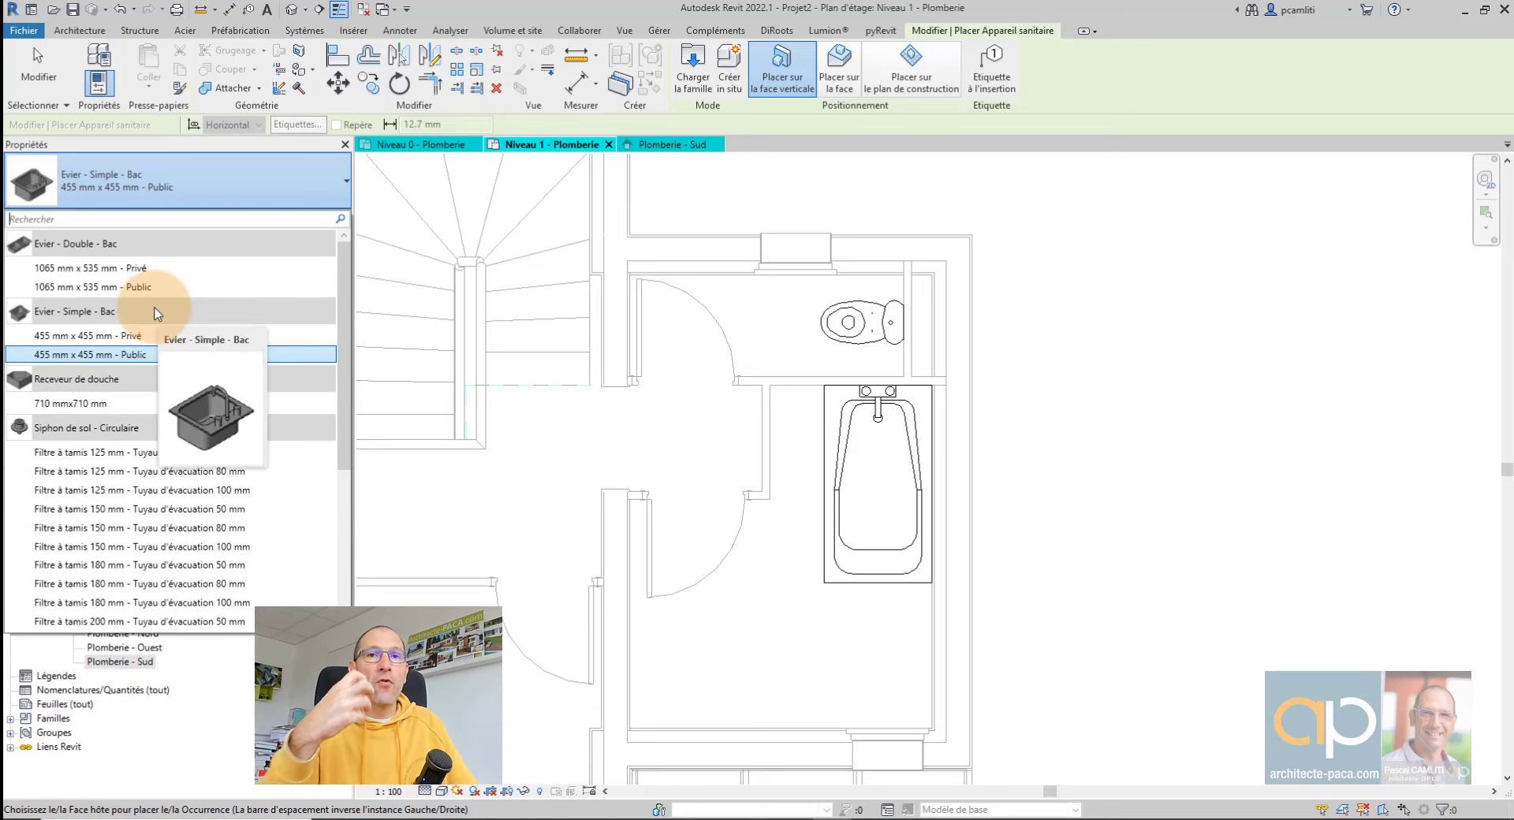
key("Escape")
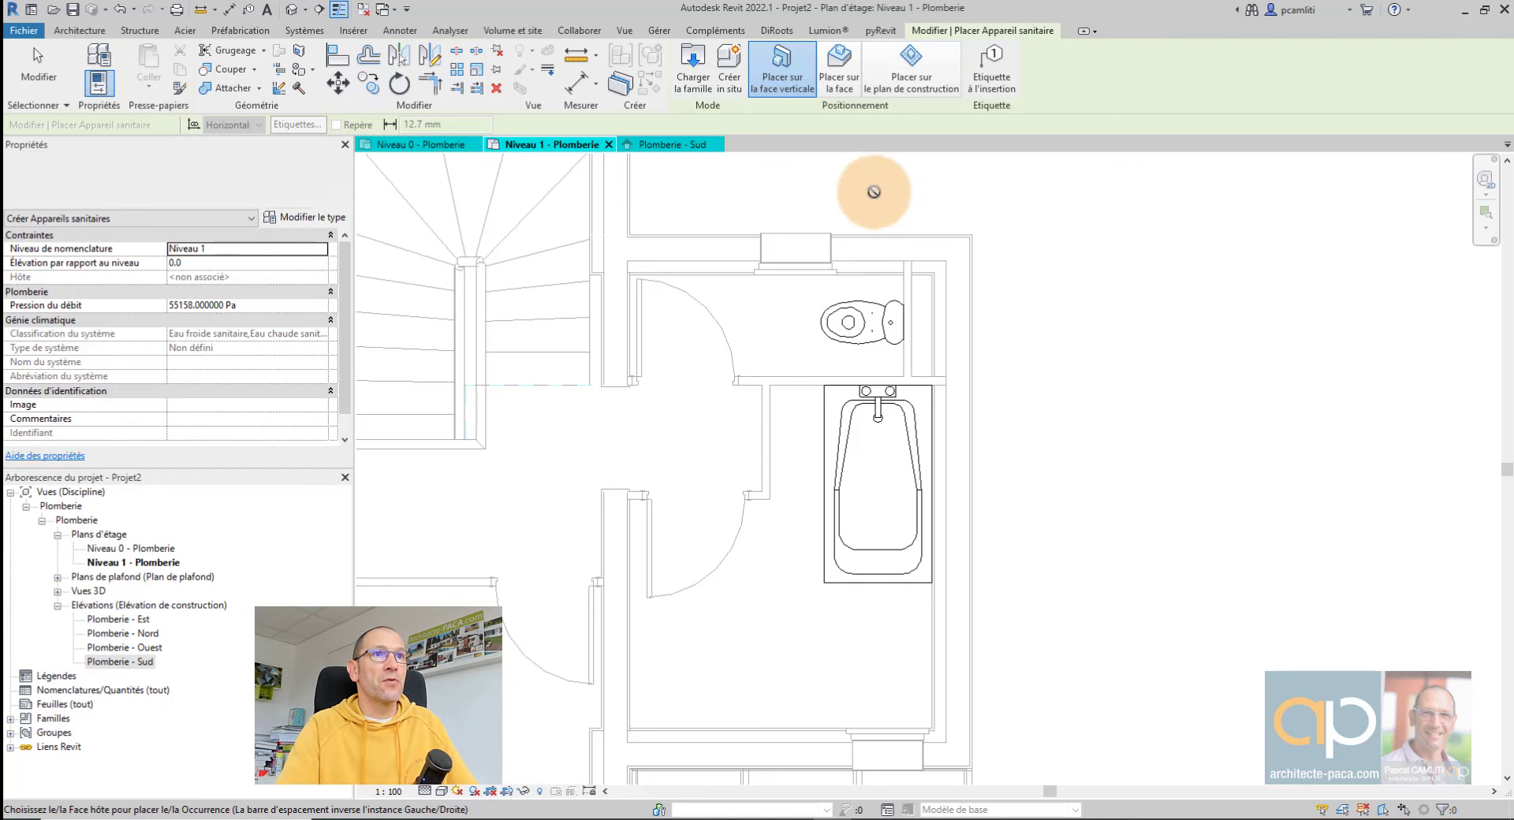
key("Escape")
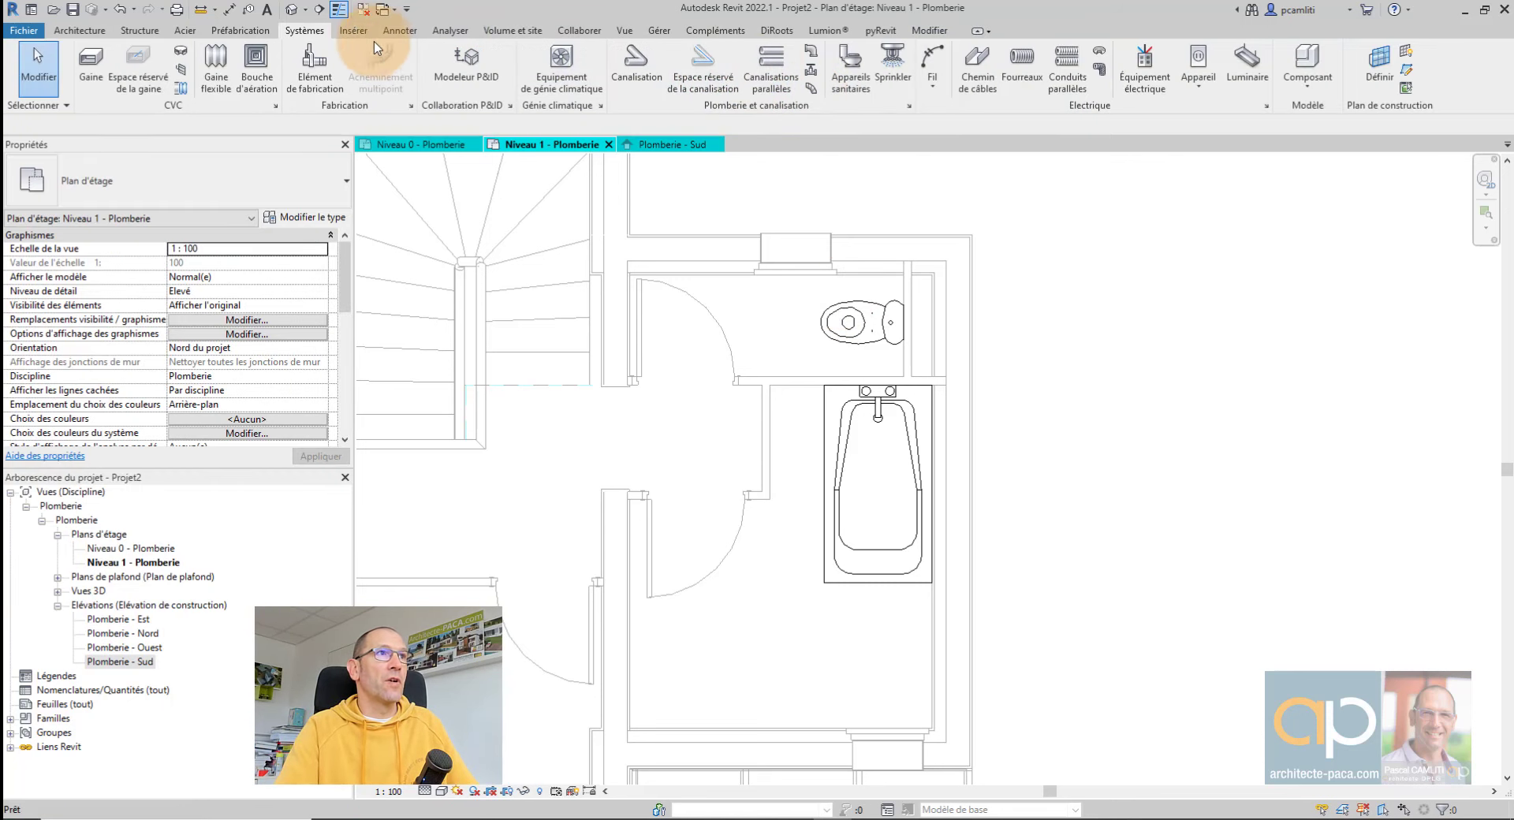
left_click(353, 29)
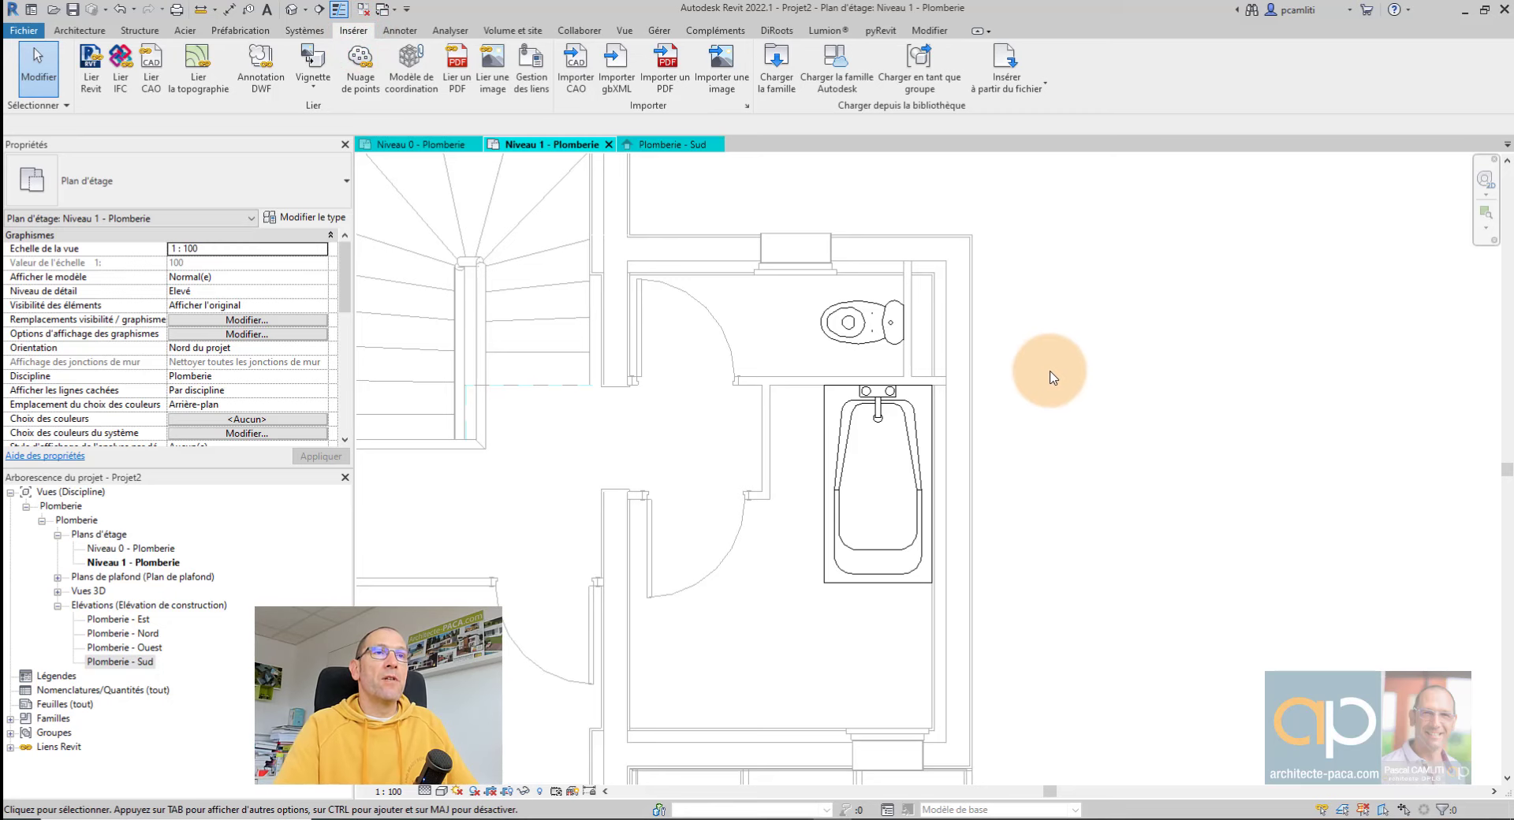
Step: Load the Eau froide domestique and Sanitaire connector families from the Autodesk MEP Plomberie library
left_click(848, 80)
left_click(410, 265)
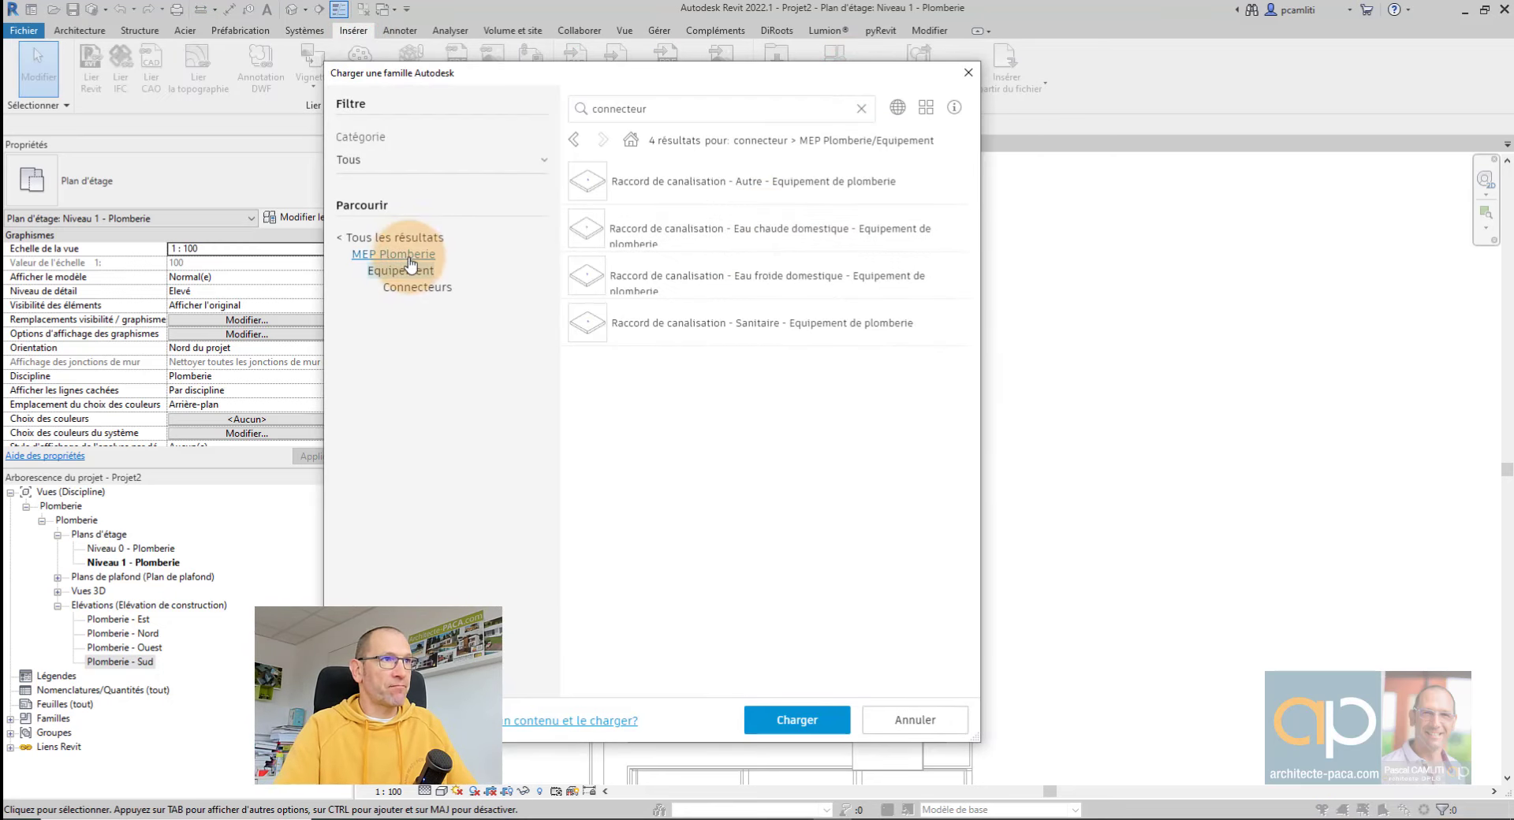
left_click(409, 255)
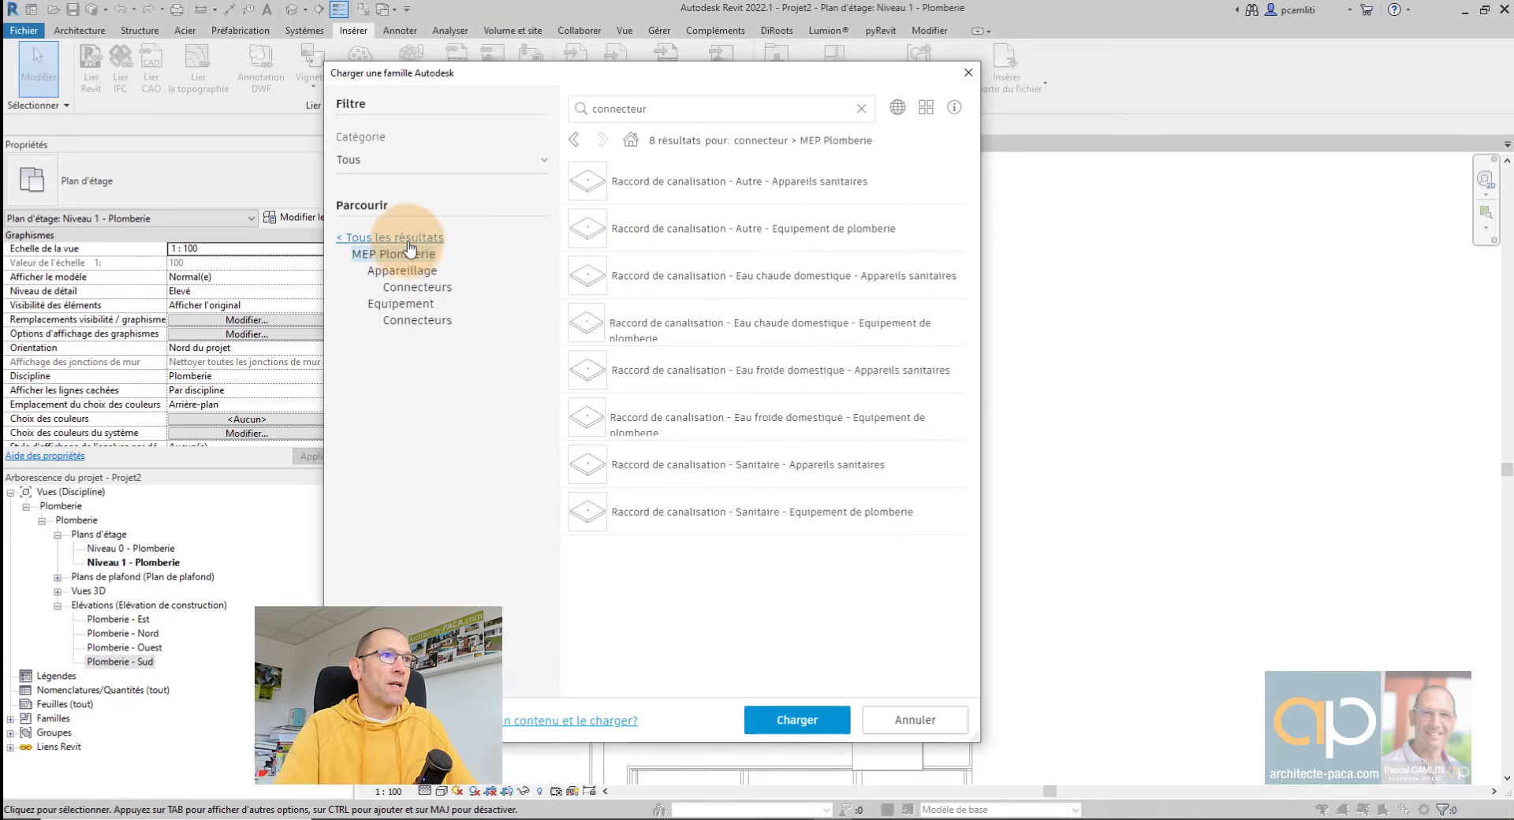
left_click(416, 290)
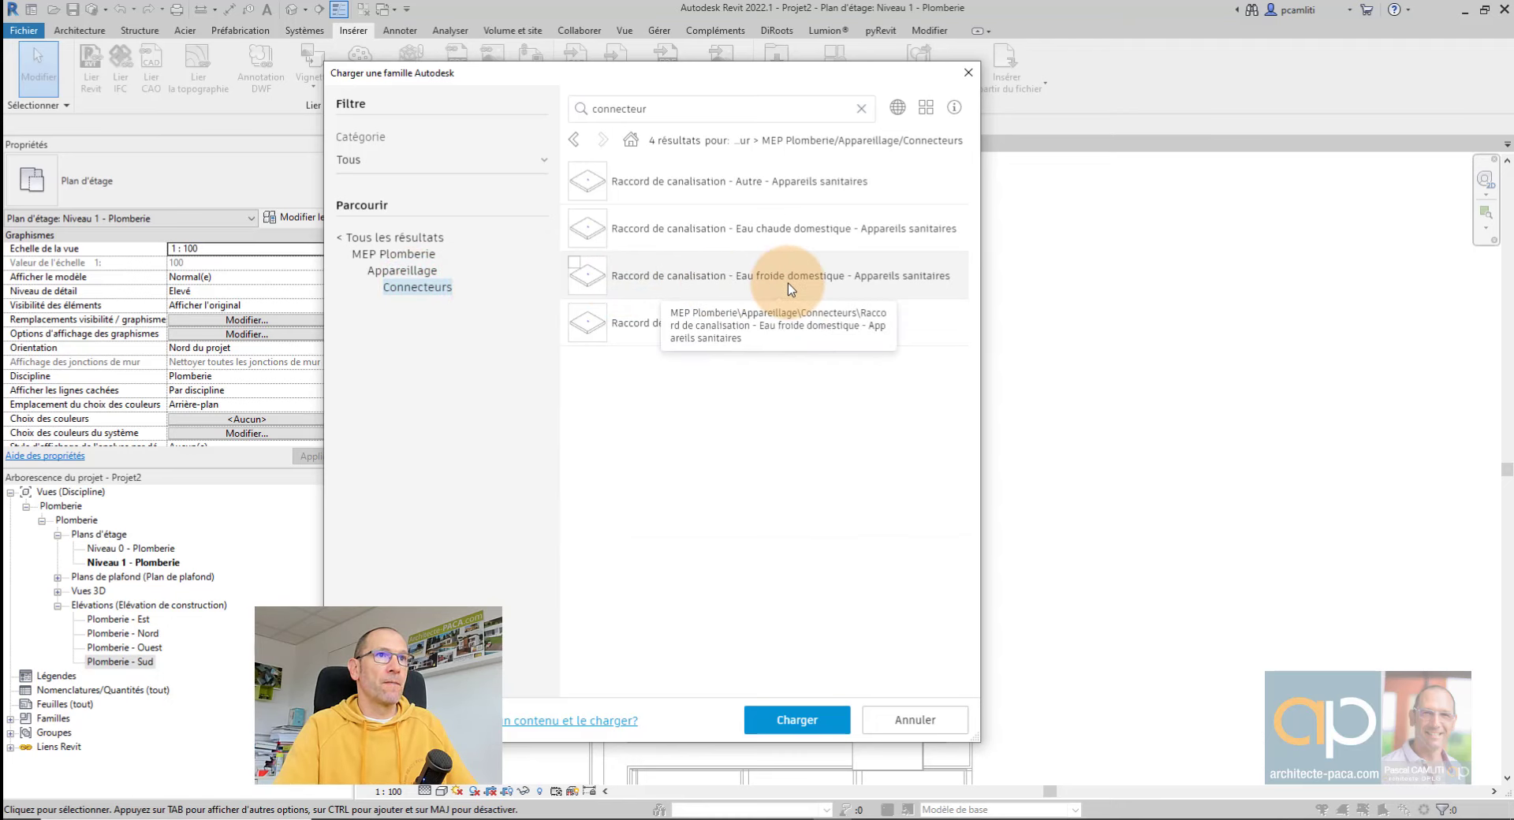
left_click(575, 310)
left_click(796, 723)
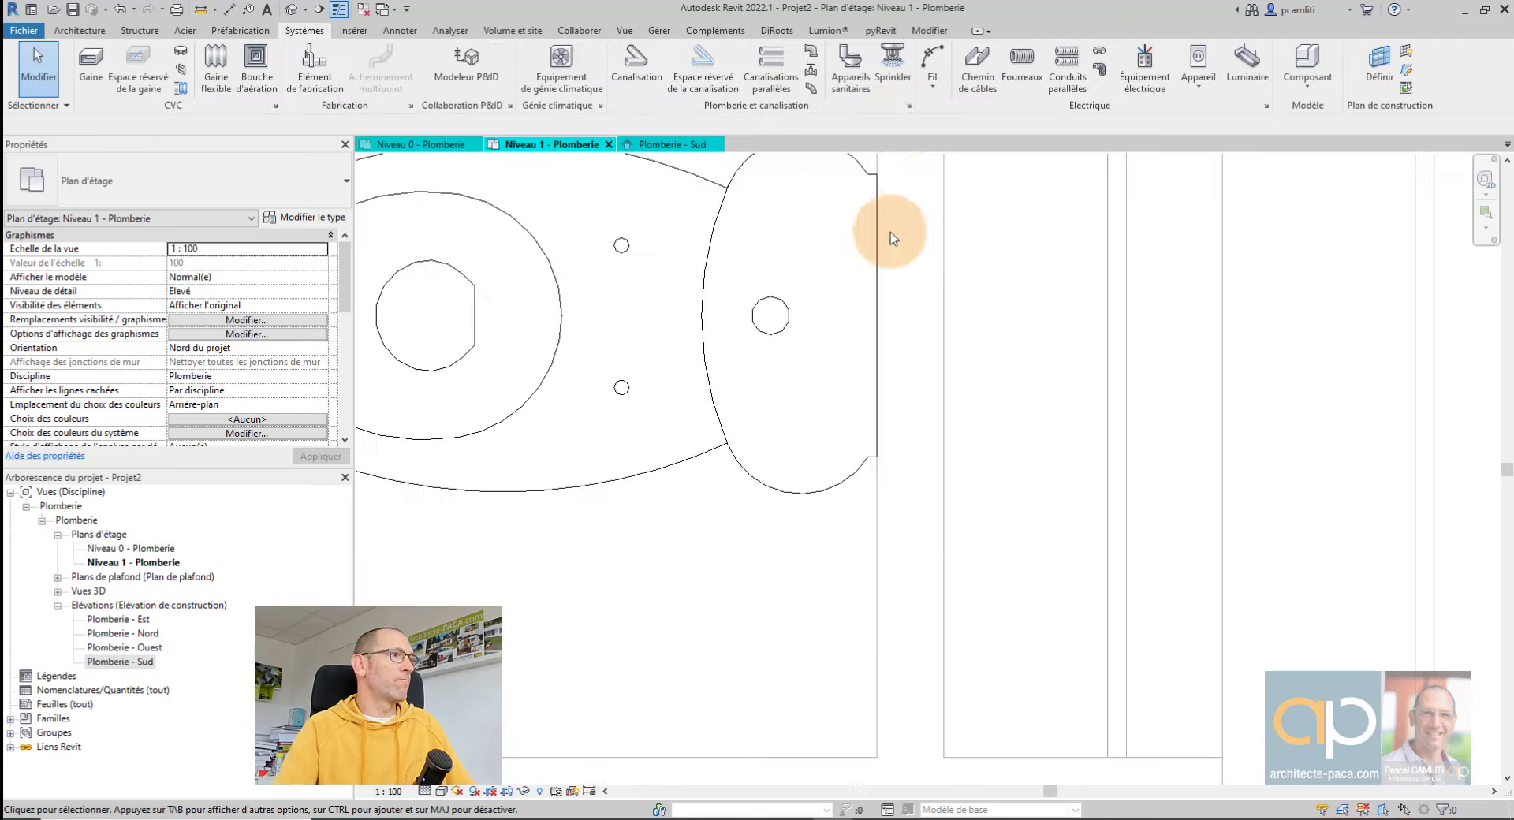
Step: Place a Sanitaire pipe connection on the wall face behind the Niveau 1 toilet, then select it
left_click(850, 69)
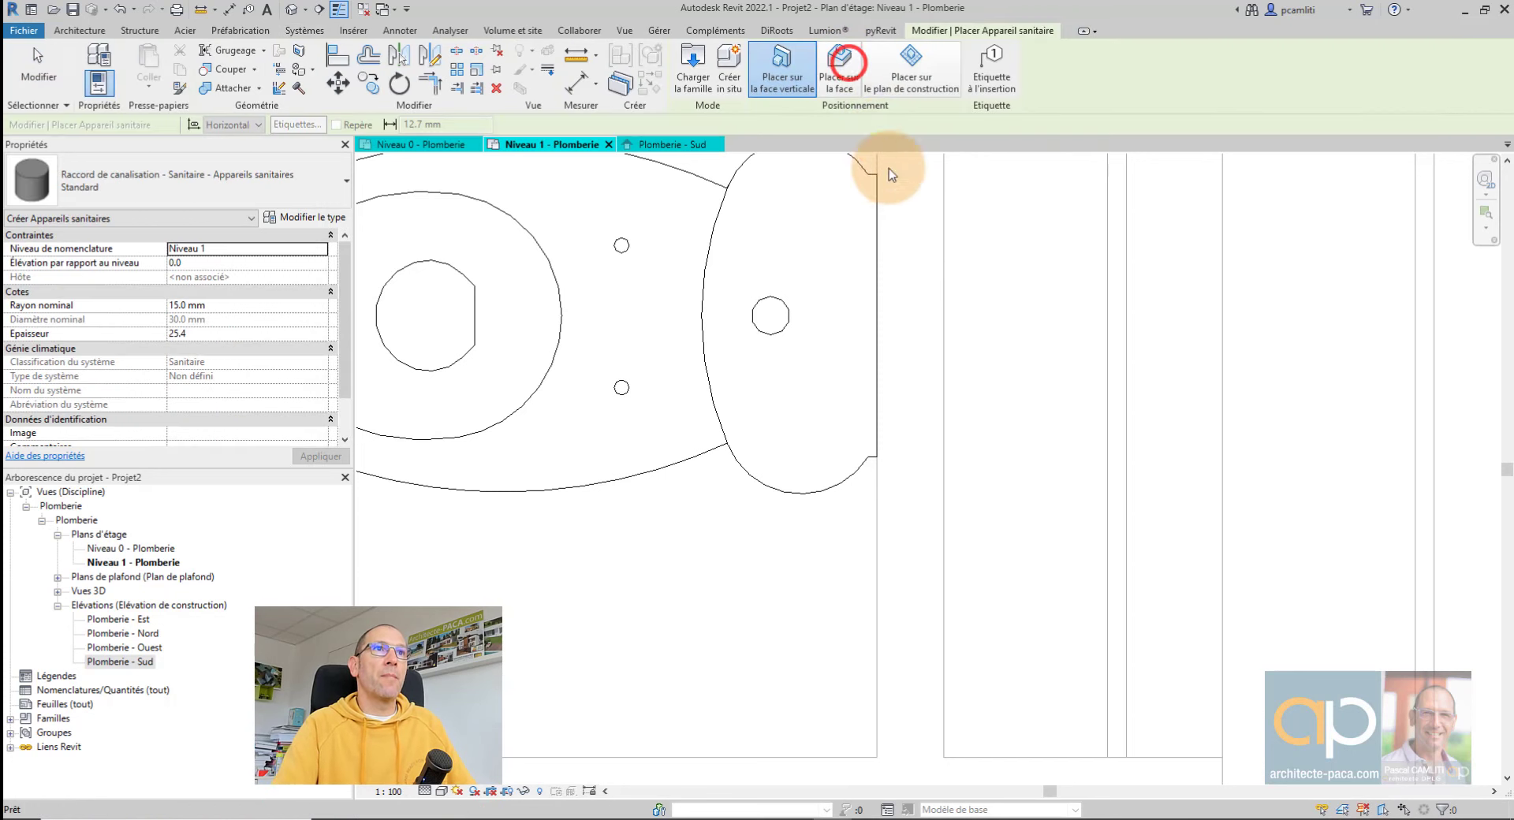
left_click(877, 307)
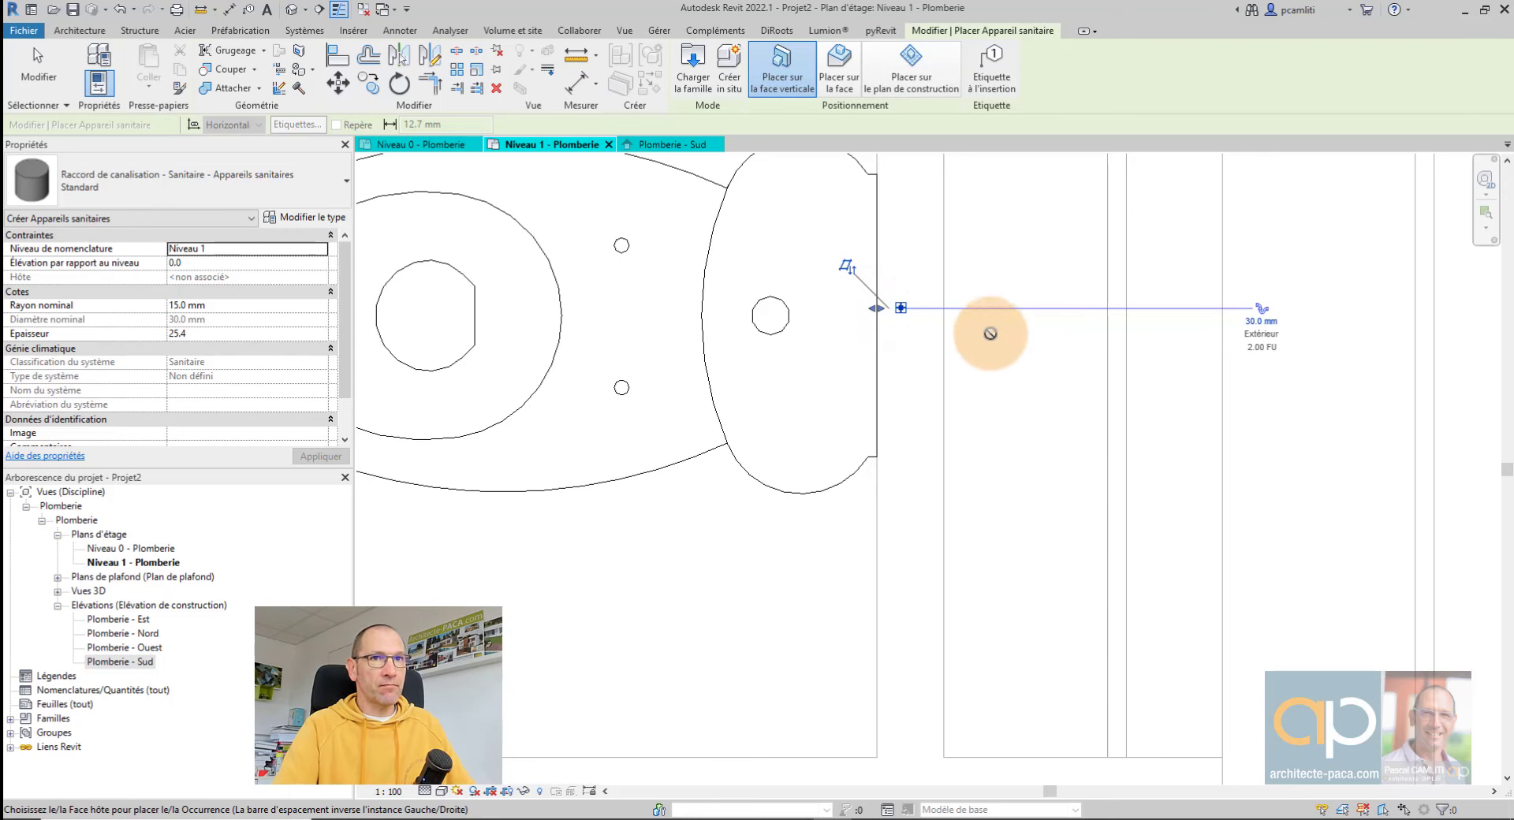
key("Escape")
key("Escape")
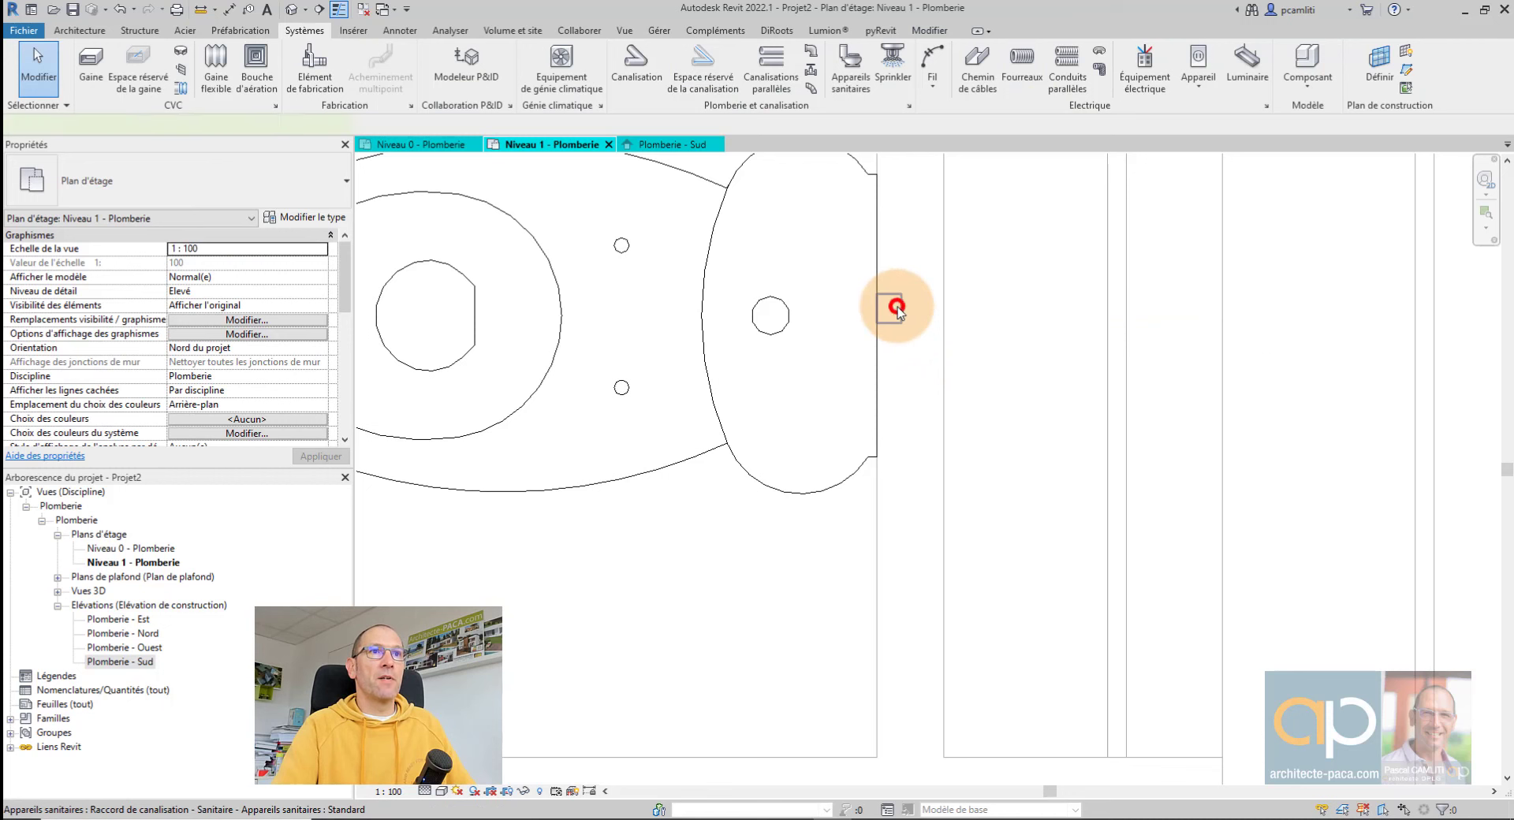
left_click(897, 307)
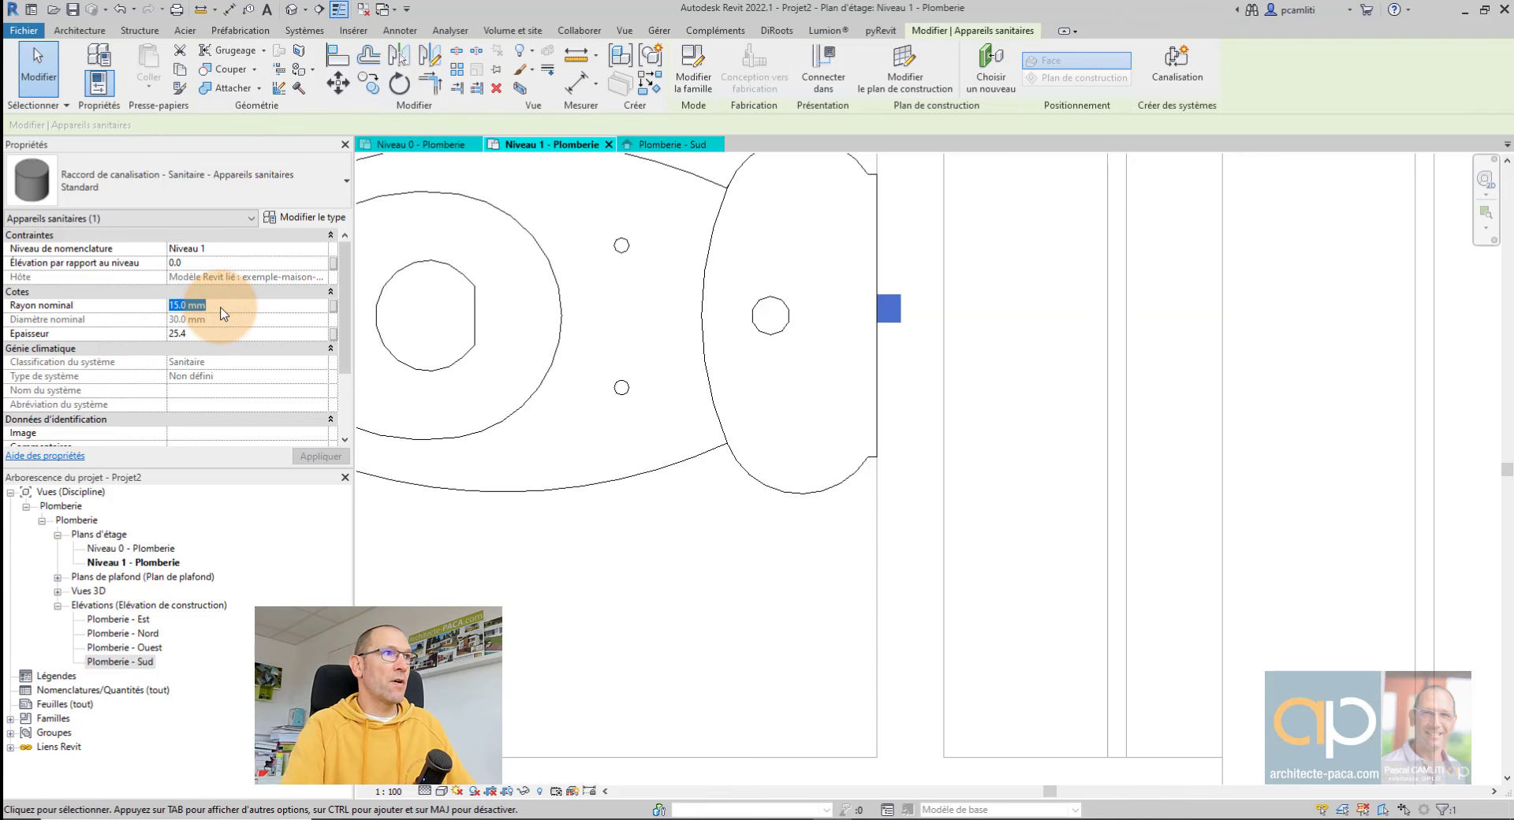
Step: Duplicate the connector type as Standard 100 with a default elevation of 200
left_click(304, 215)
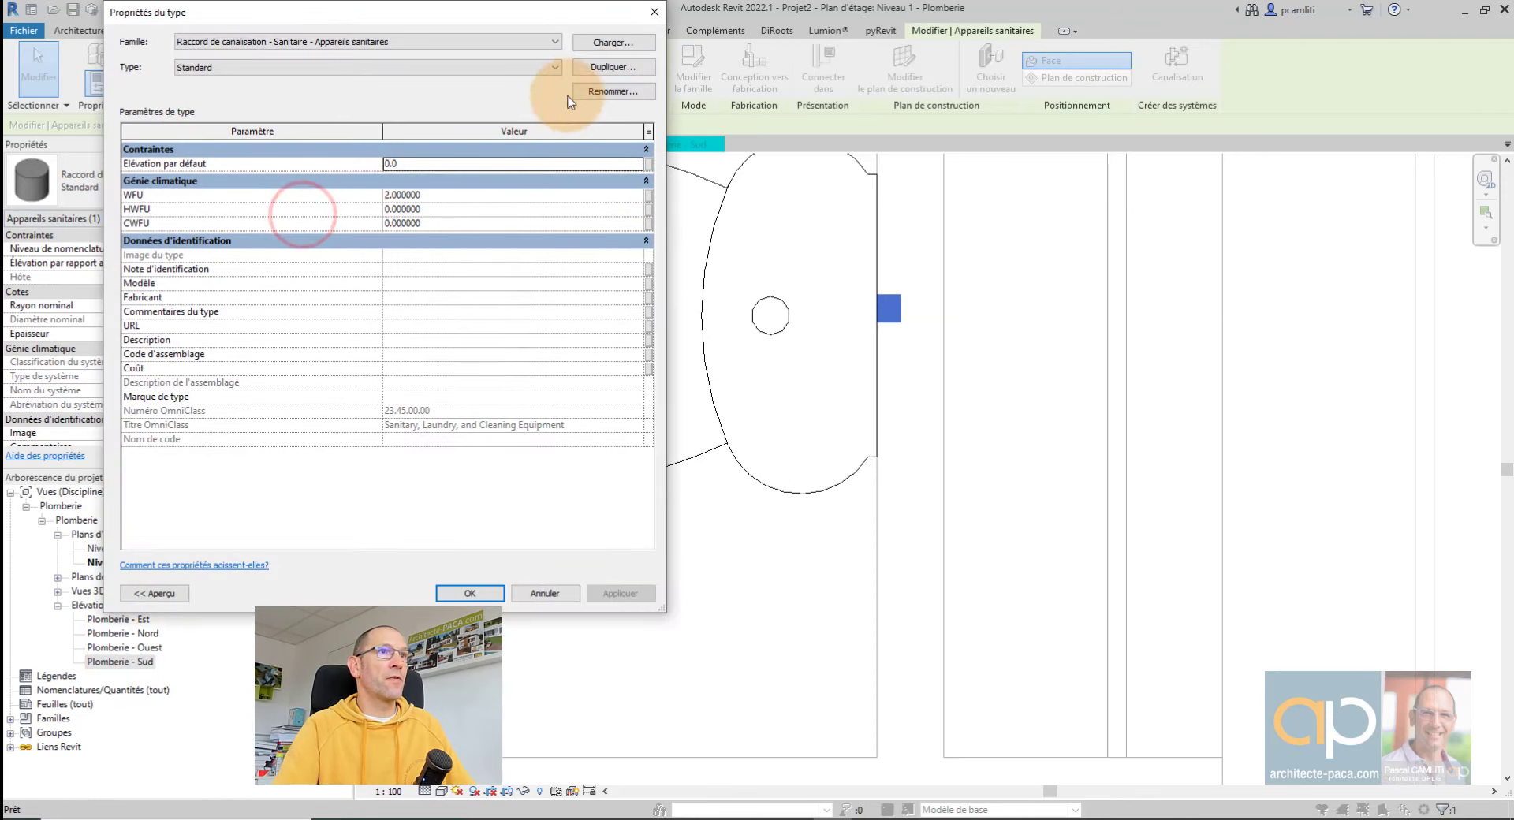
left_click(599, 69)
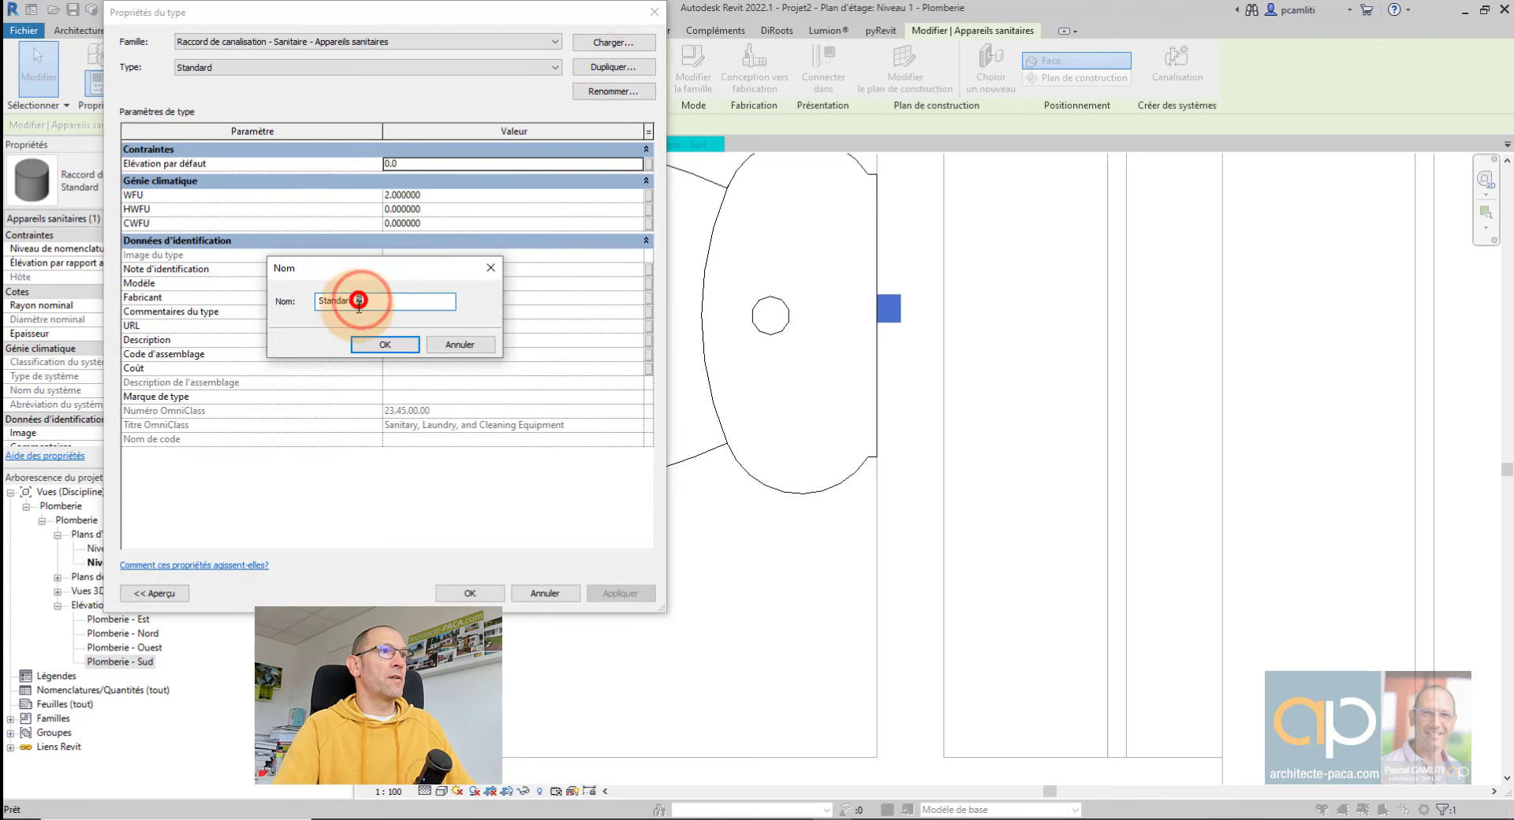
key("Return")
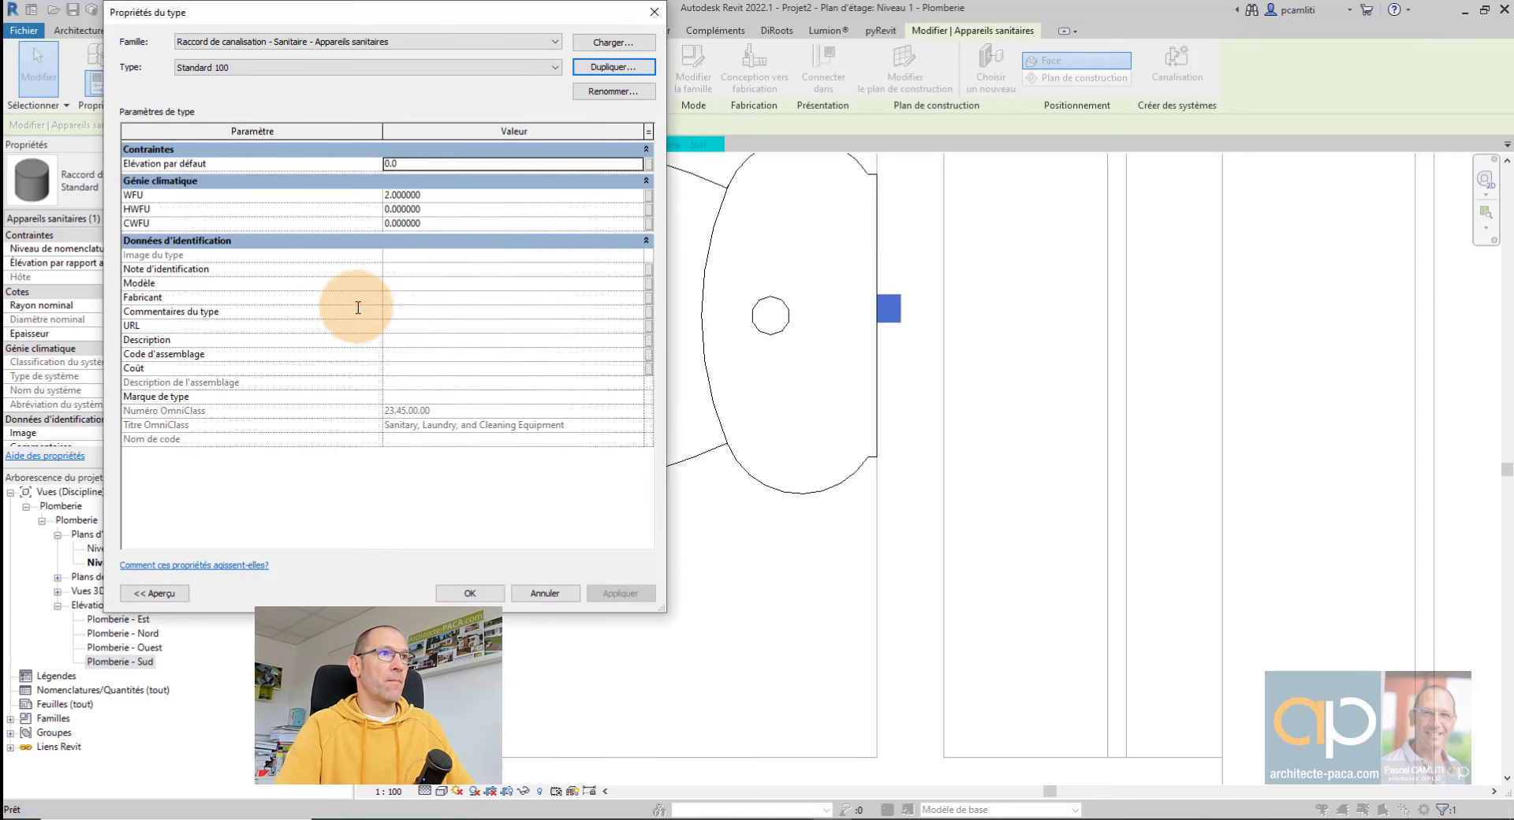
left_click(433, 164)
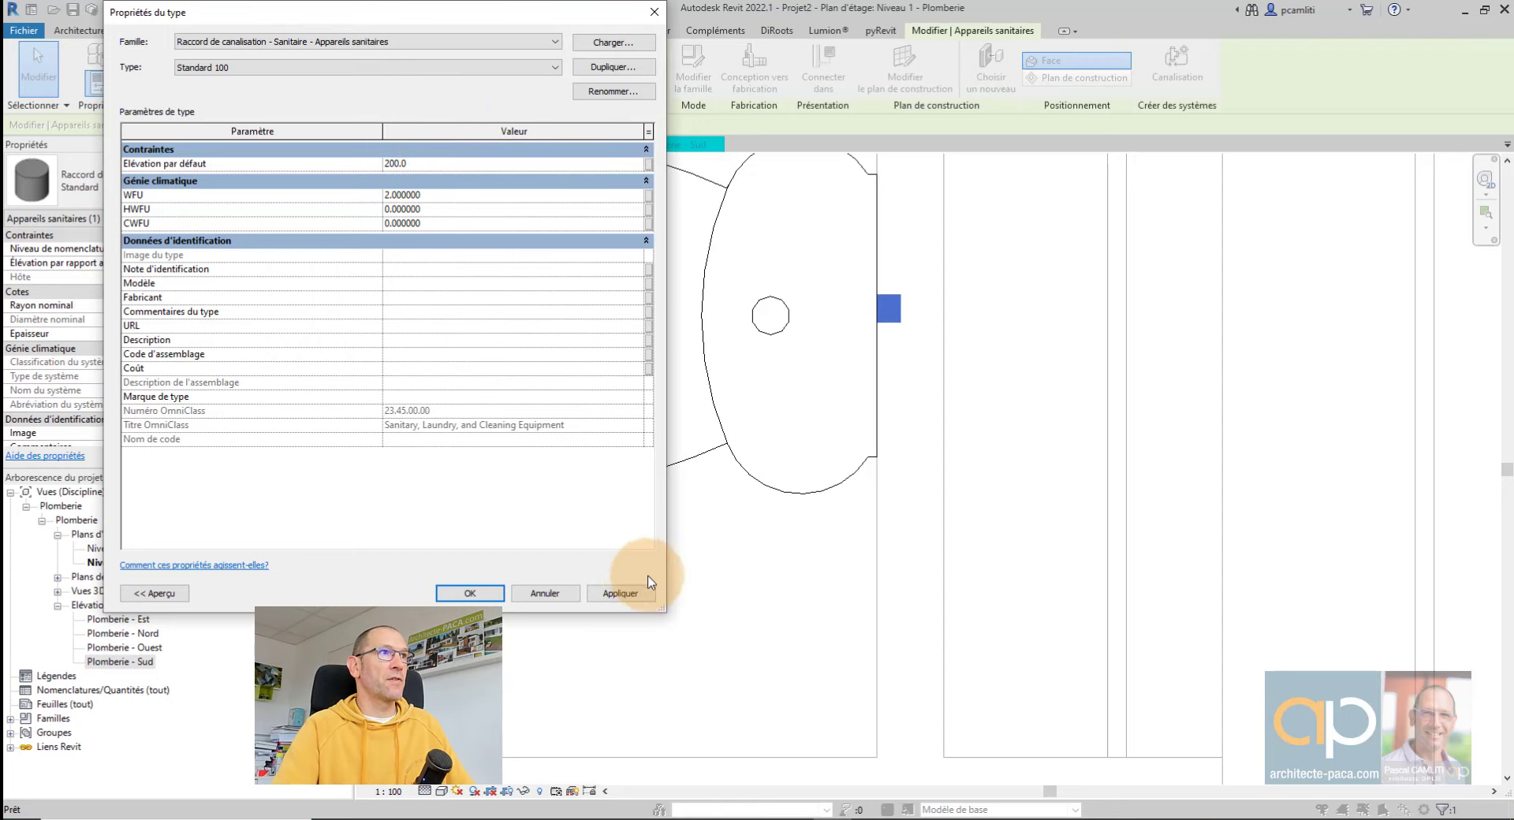
left_click(620, 593)
left_click(471, 593)
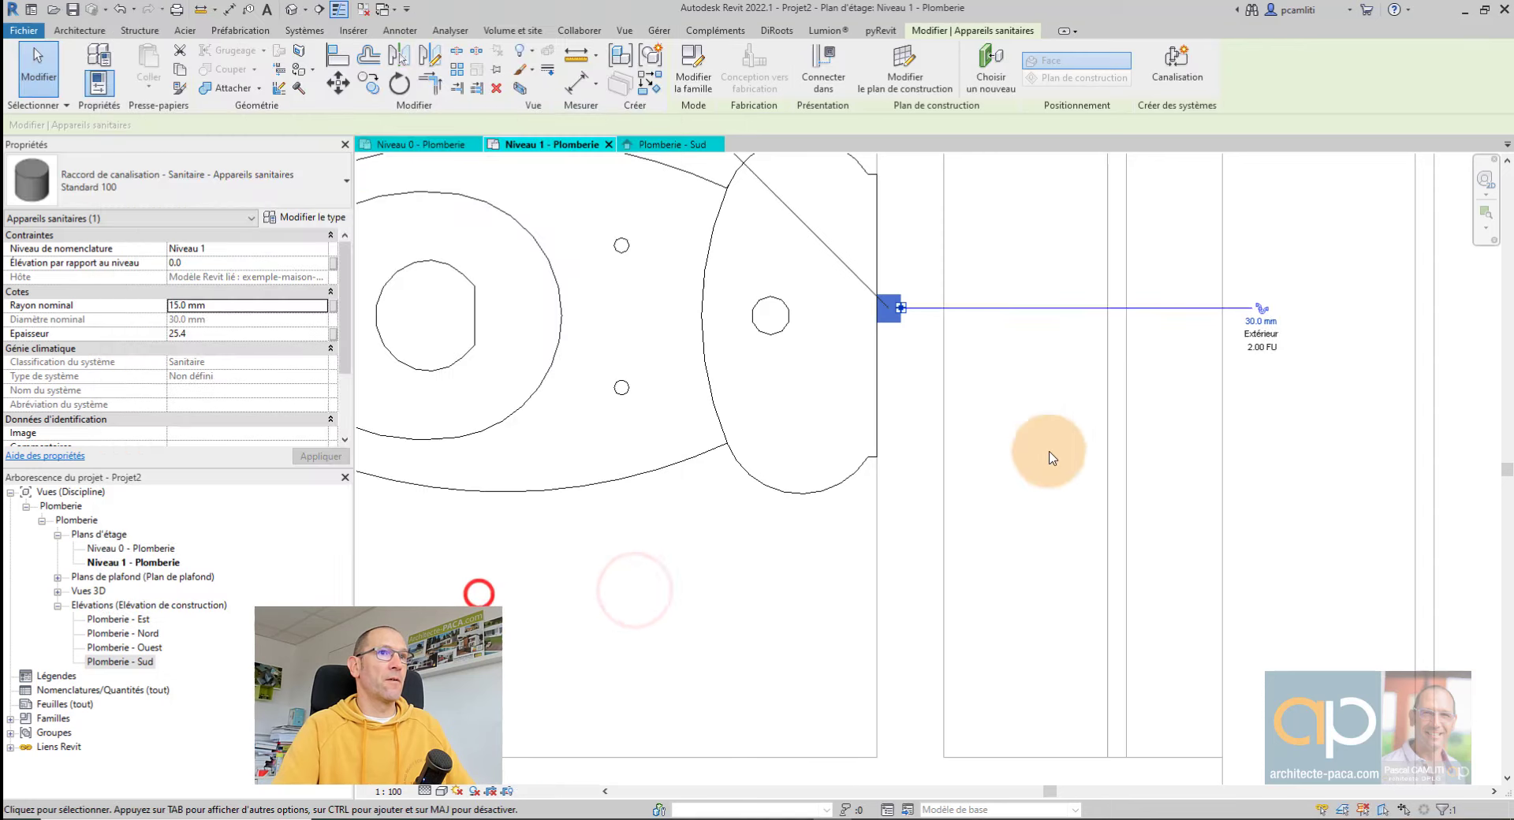
Step: Set the toilet connector's Rayon nominal to 50 mm, giving a 100 mm diameter
left_click(1026, 362)
left_click(898, 315)
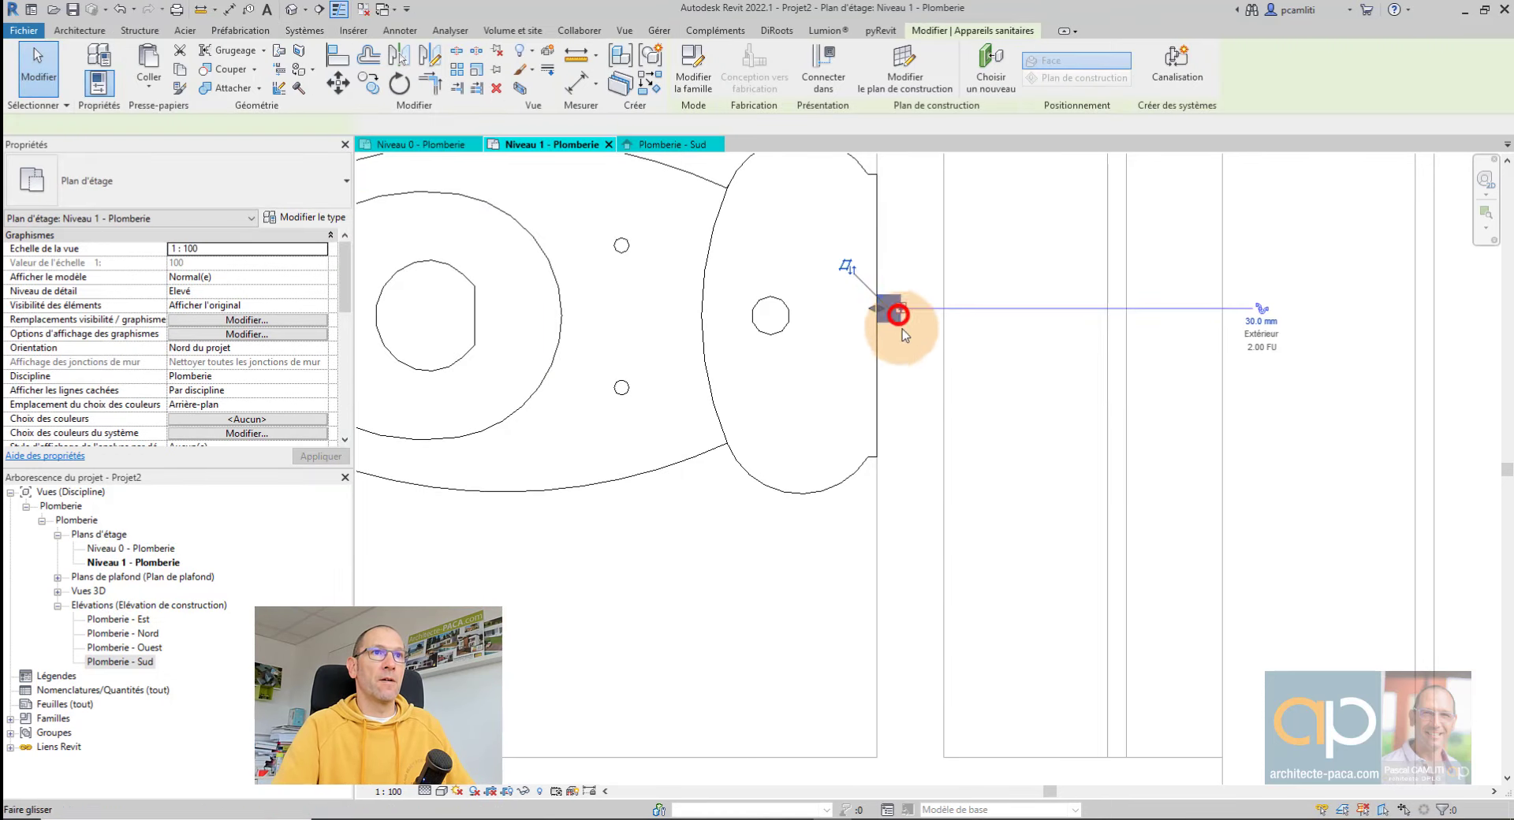
left_click(436, 791)
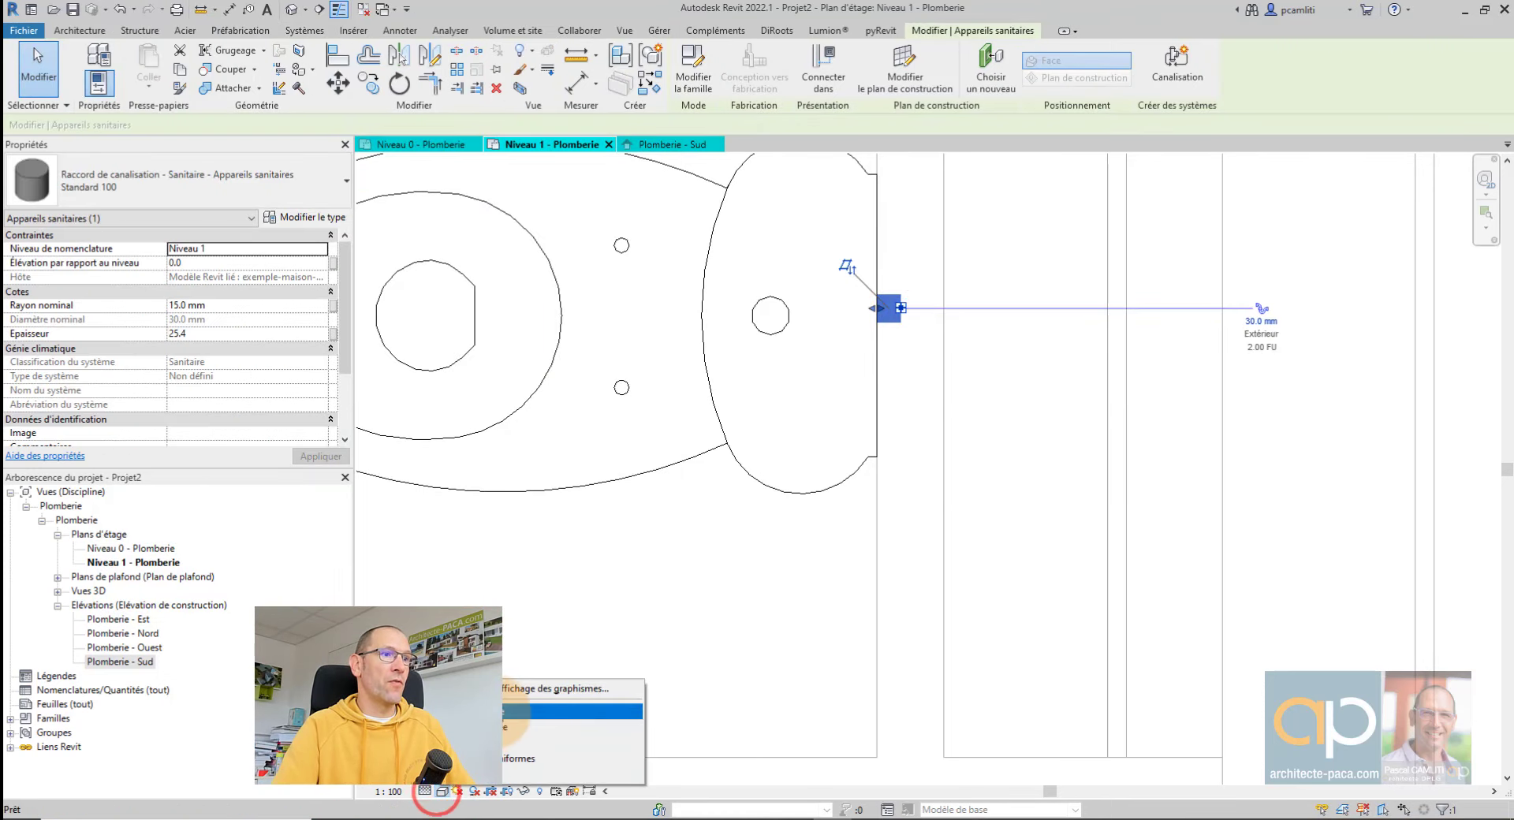
left_click(572, 774)
left_click(991, 332)
left_click(897, 309)
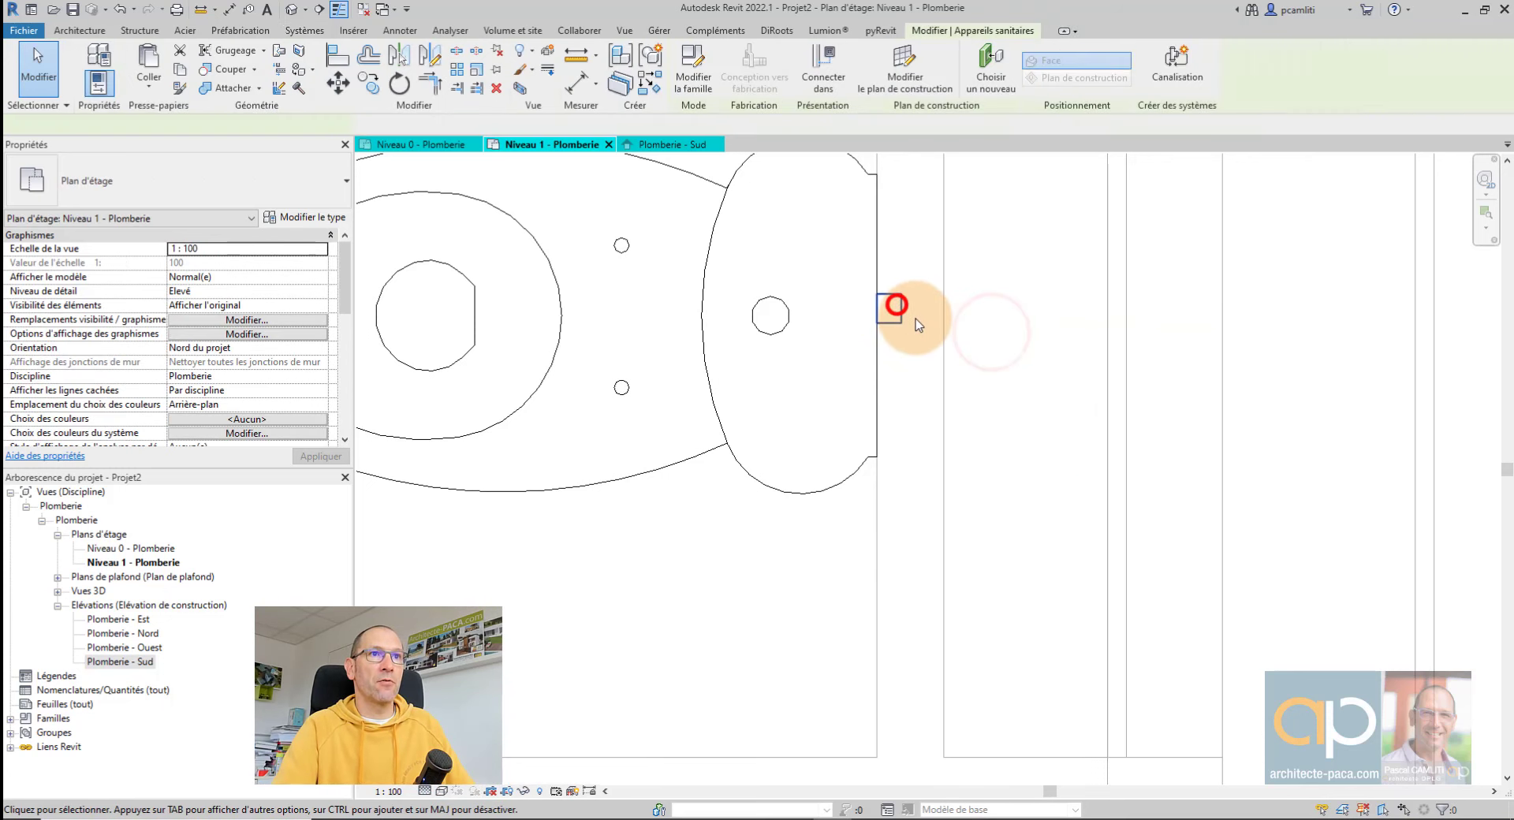
scroll(970, 348, "down", 2)
left_click(243, 306)
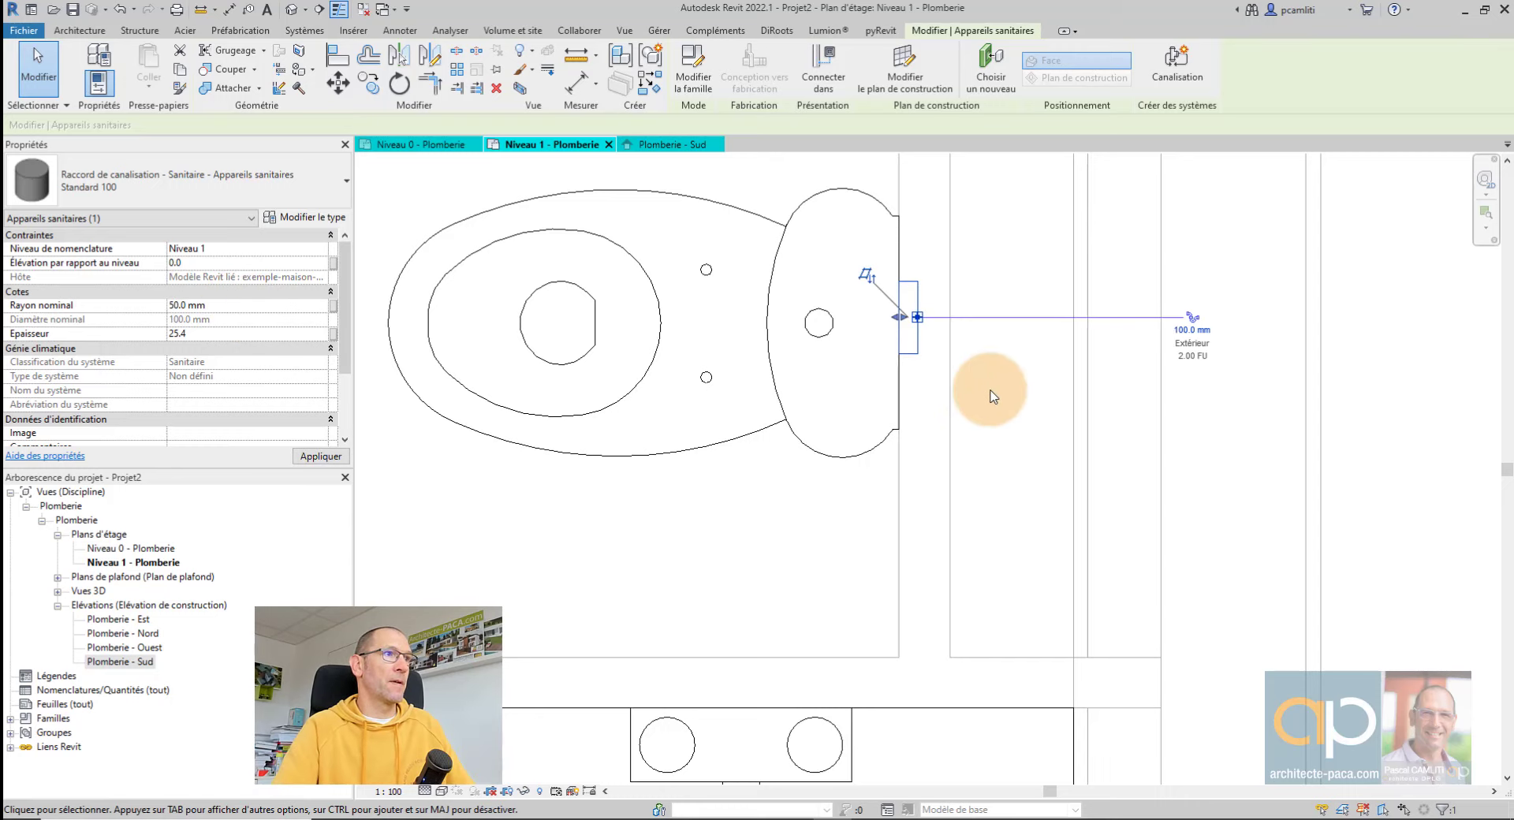
scroll(1049, 370, "down", 2)
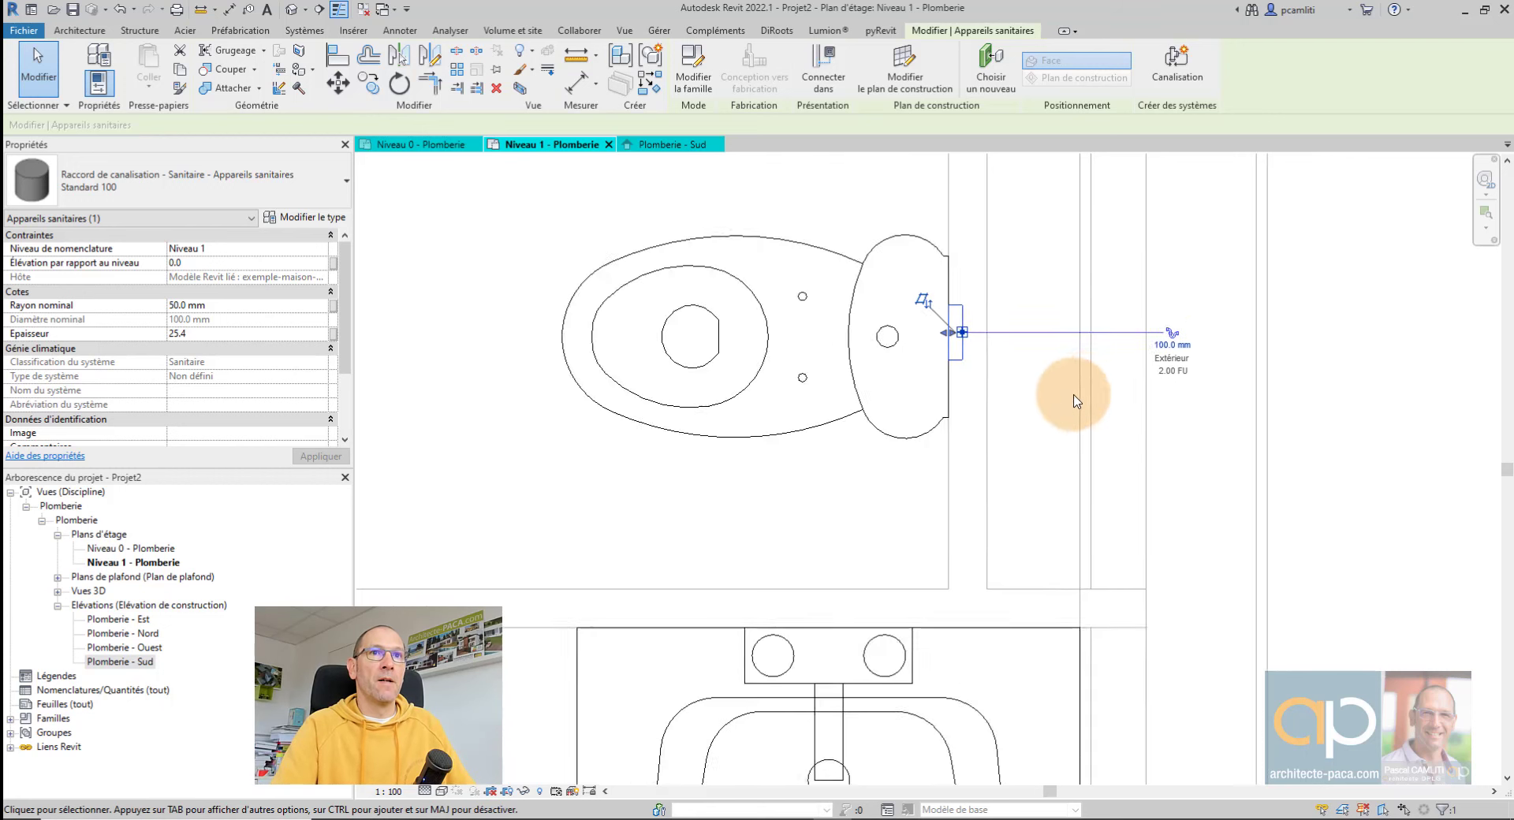
scroll(1076, 398, "down", 1)
middle_click_drag(1076, 398, 901, 404)
Step: Open the default 3D view and zoom in on the toilet's waste connector
key("3")
key("d")
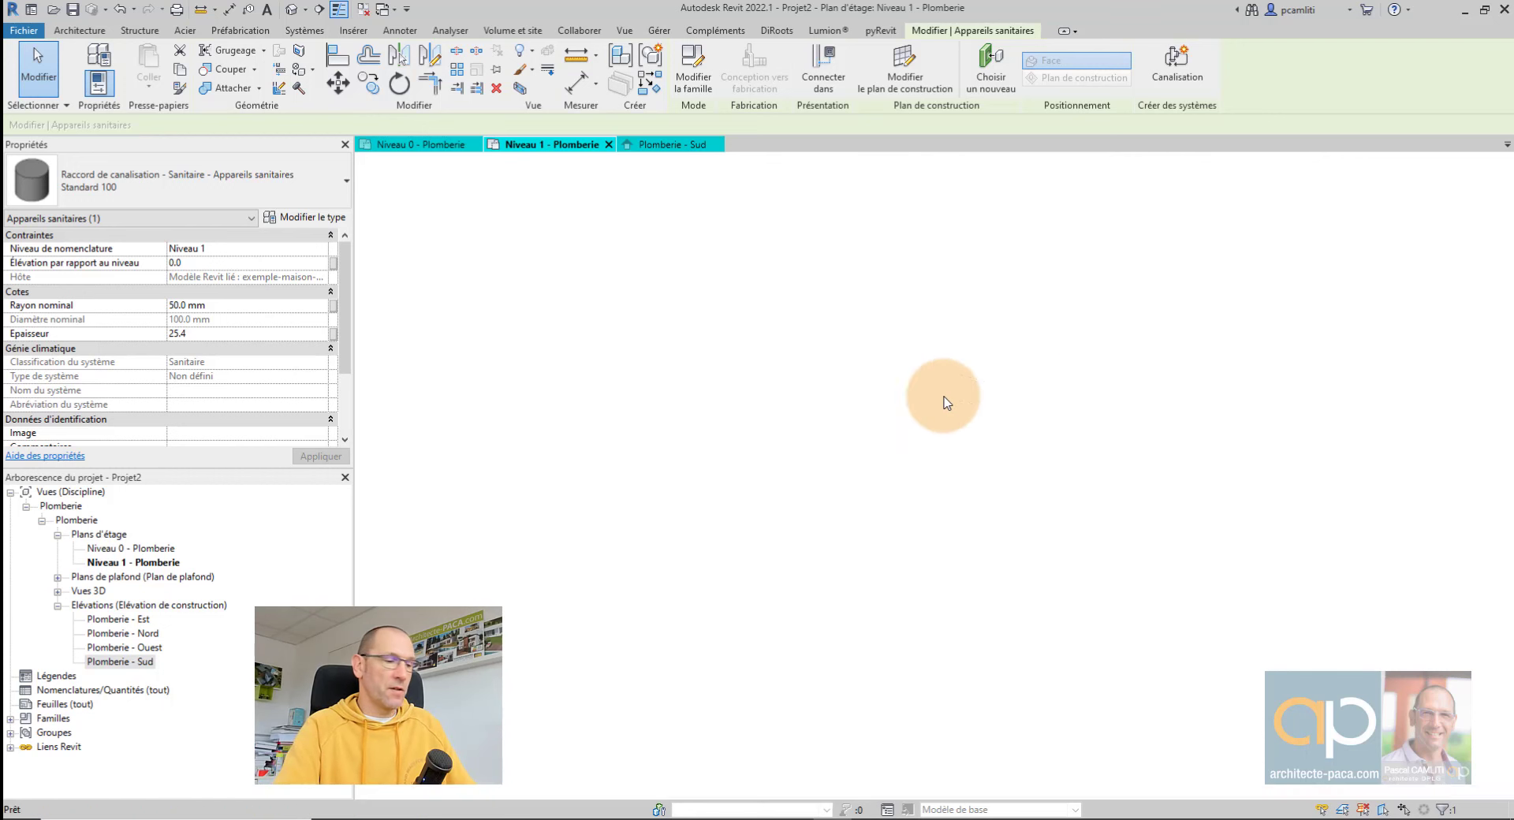
scroll(956, 399, "up", 3)
scroll(1048, 426, "up", 3)
scroll(1048, 473, "up", 3)
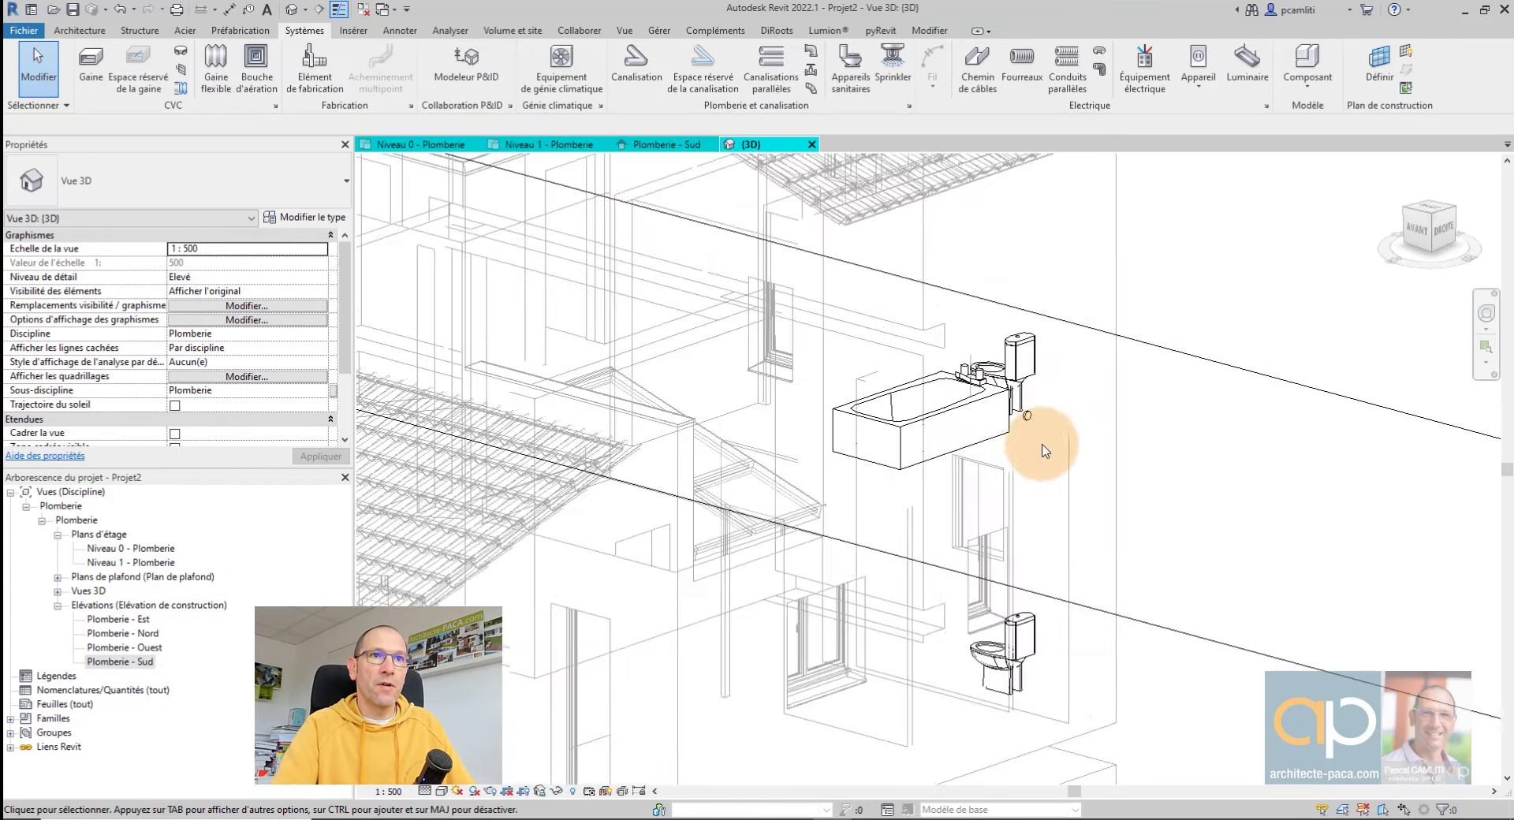
scroll(1046, 434, "up", 3)
scroll(1047, 414, "up", 3)
left_click(1042, 406)
mouse_move(1048, 412)
middle_mouse_down("shift")
mouse_move(804, 298)
mouse_move(961, 351)
mouse_move(1007, 429)
middle_mouse_up("shift")
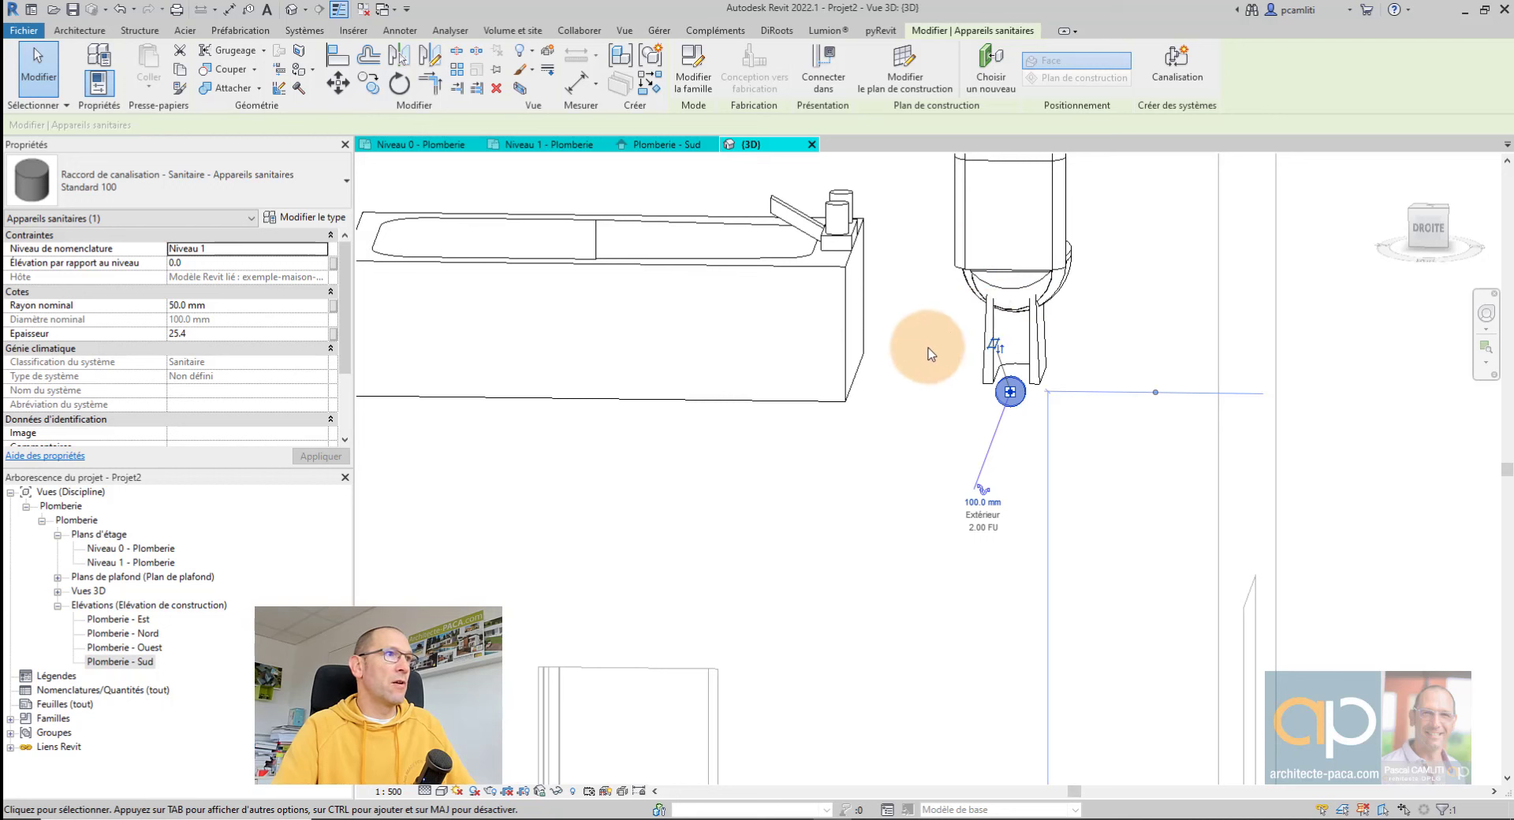
Step: Select the waste connector to raise it 200.0 above the level, then return to Niveau 1 - Plomberie
key("Escape")
left_click(1016, 392)
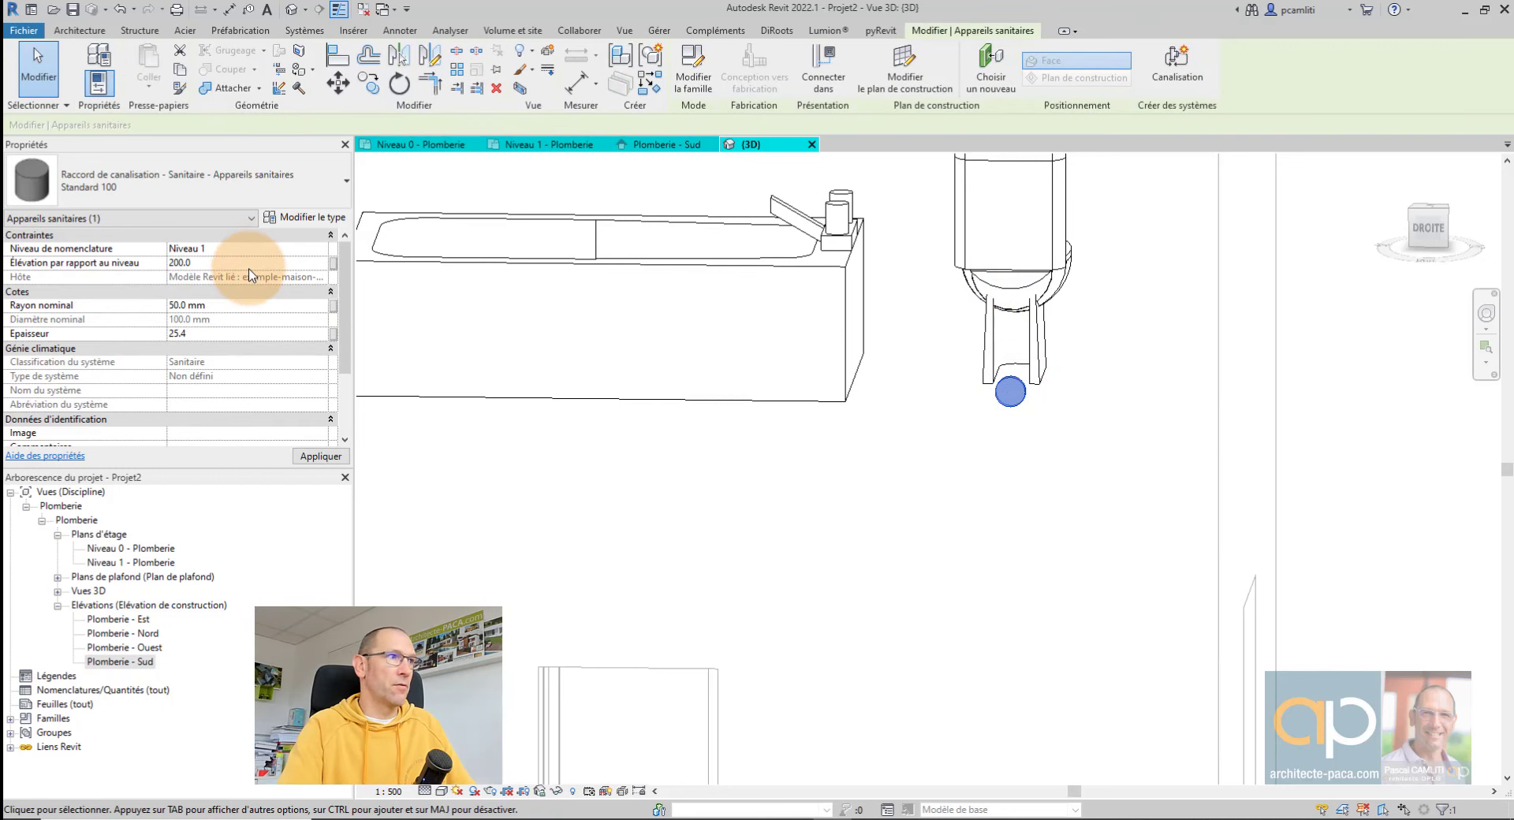
mouse_move(986, 358)
middle_mouse_down("shift")
mouse_move(1201, 453)
mouse_move(1175, 462)
middle_mouse_up("shift")
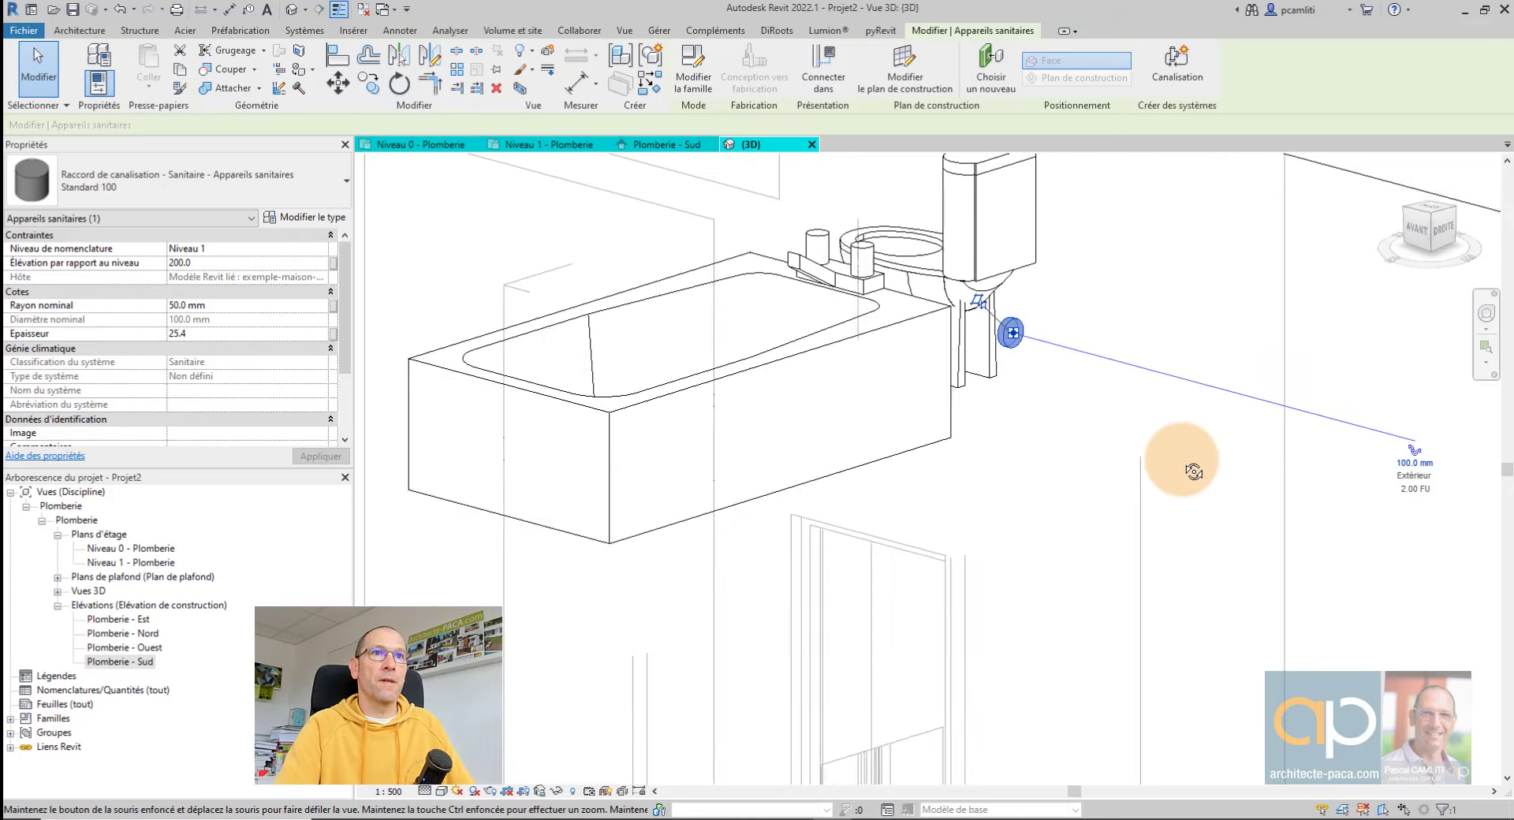
left_click(532, 146)
scroll(939, 367, "up", 2)
scroll(946, 370, "up", 2)
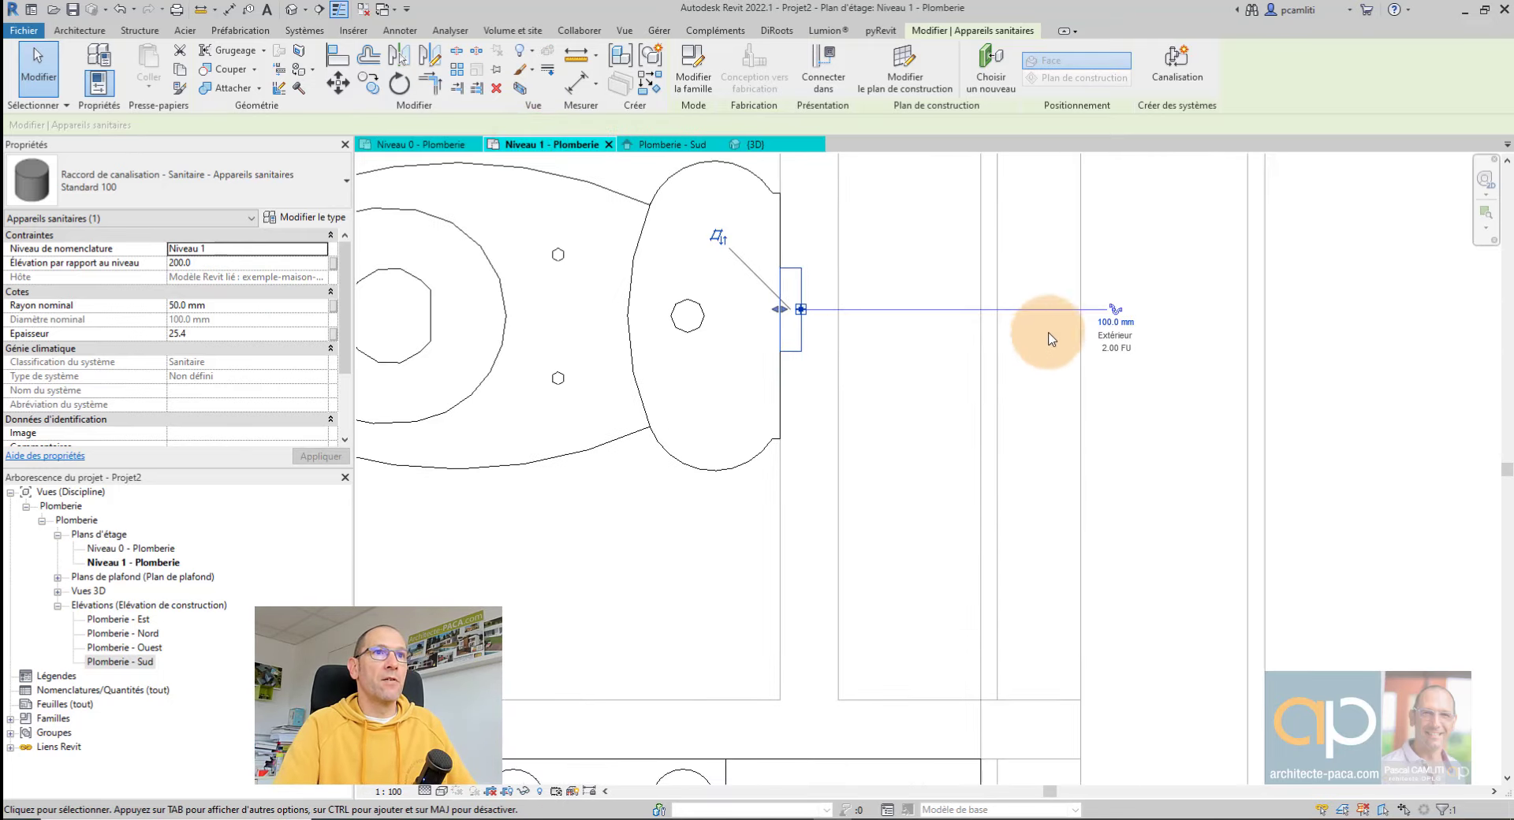
Step: Draw the 100 mm waste pipe from the toilet connector, right then down, ending in a vertical drop
left_click(1120, 309)
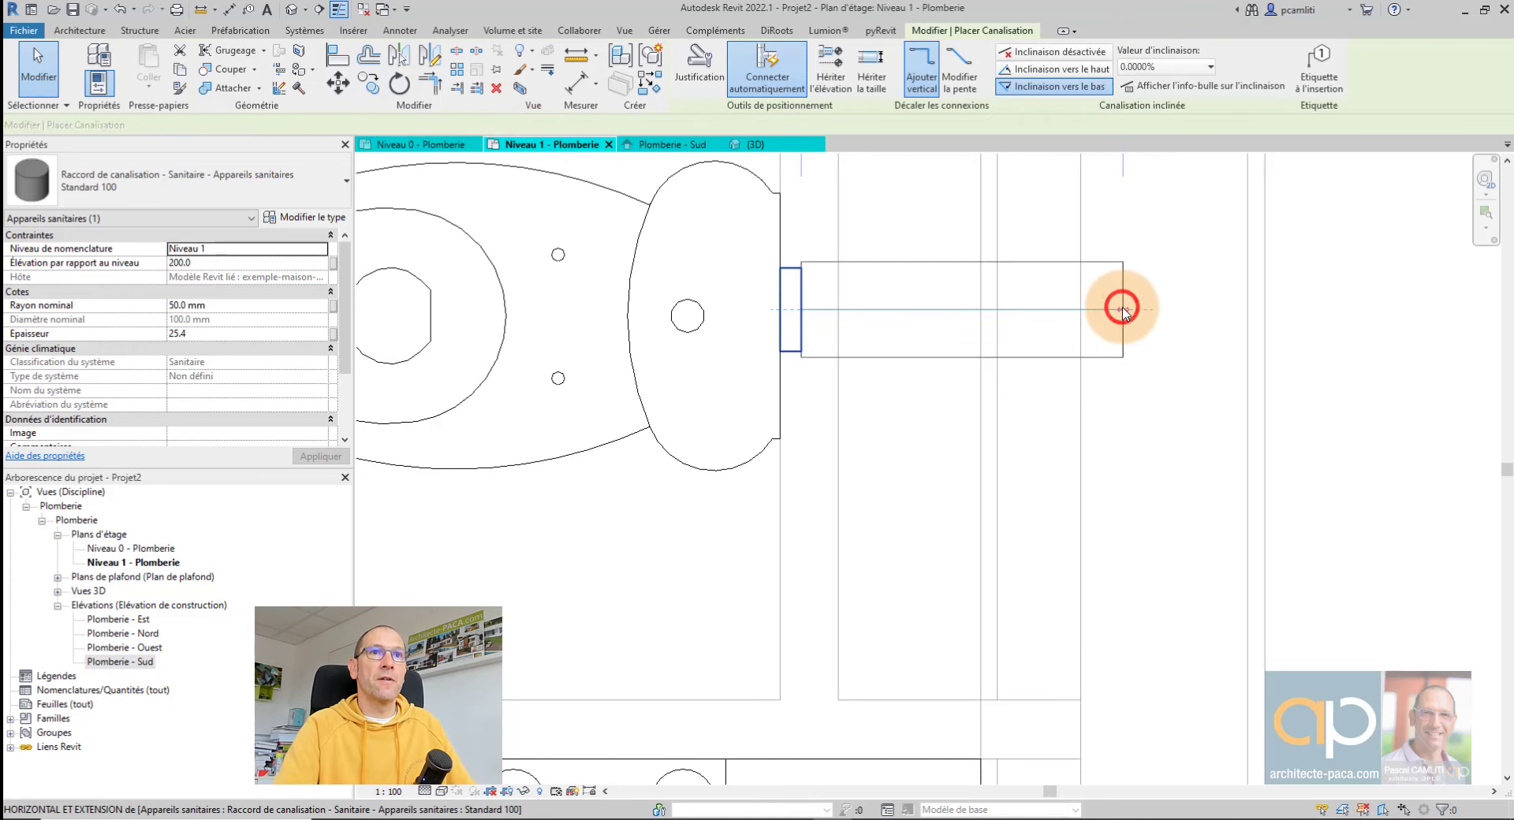
left_click(923, 312)
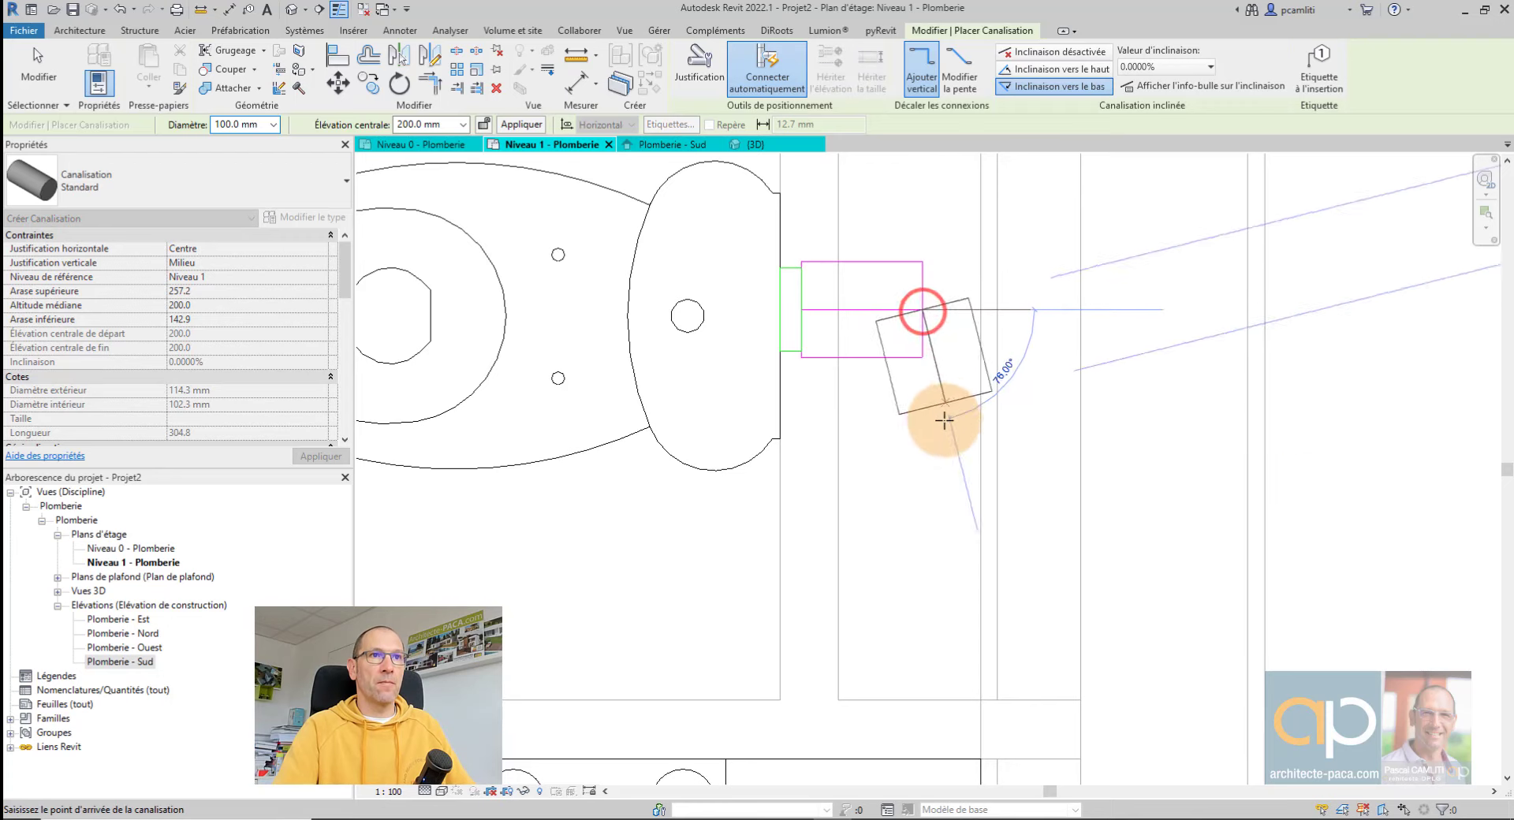
scroll(915, 494, "down", 2)
middle_click_drag(916, 494, 929, 321)
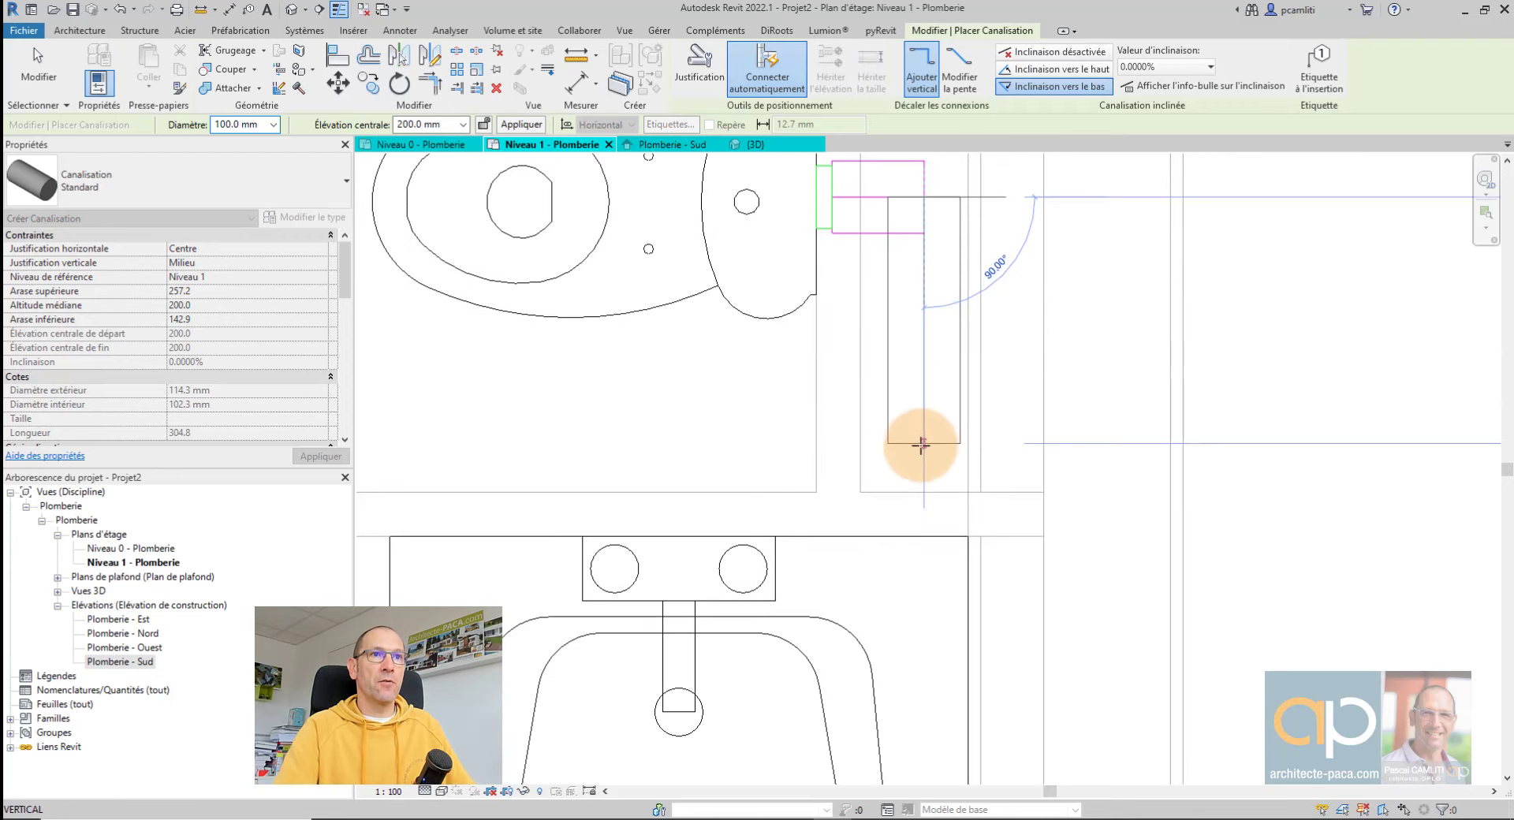
left_click(925, 459)
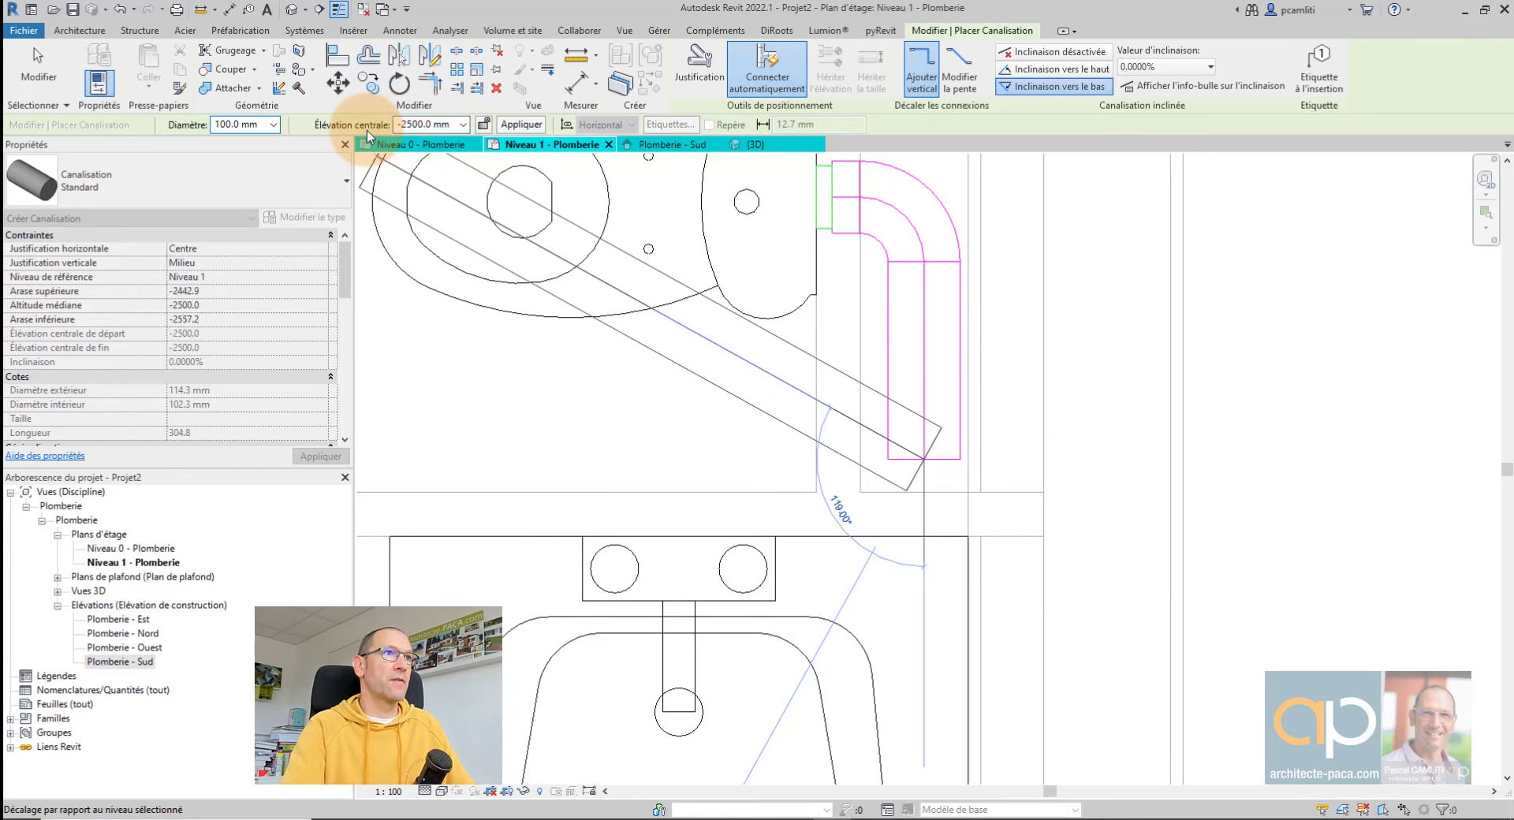
scroll(905, 520, "down", 2)
middle_click_drag(905, 530, 905, 293)
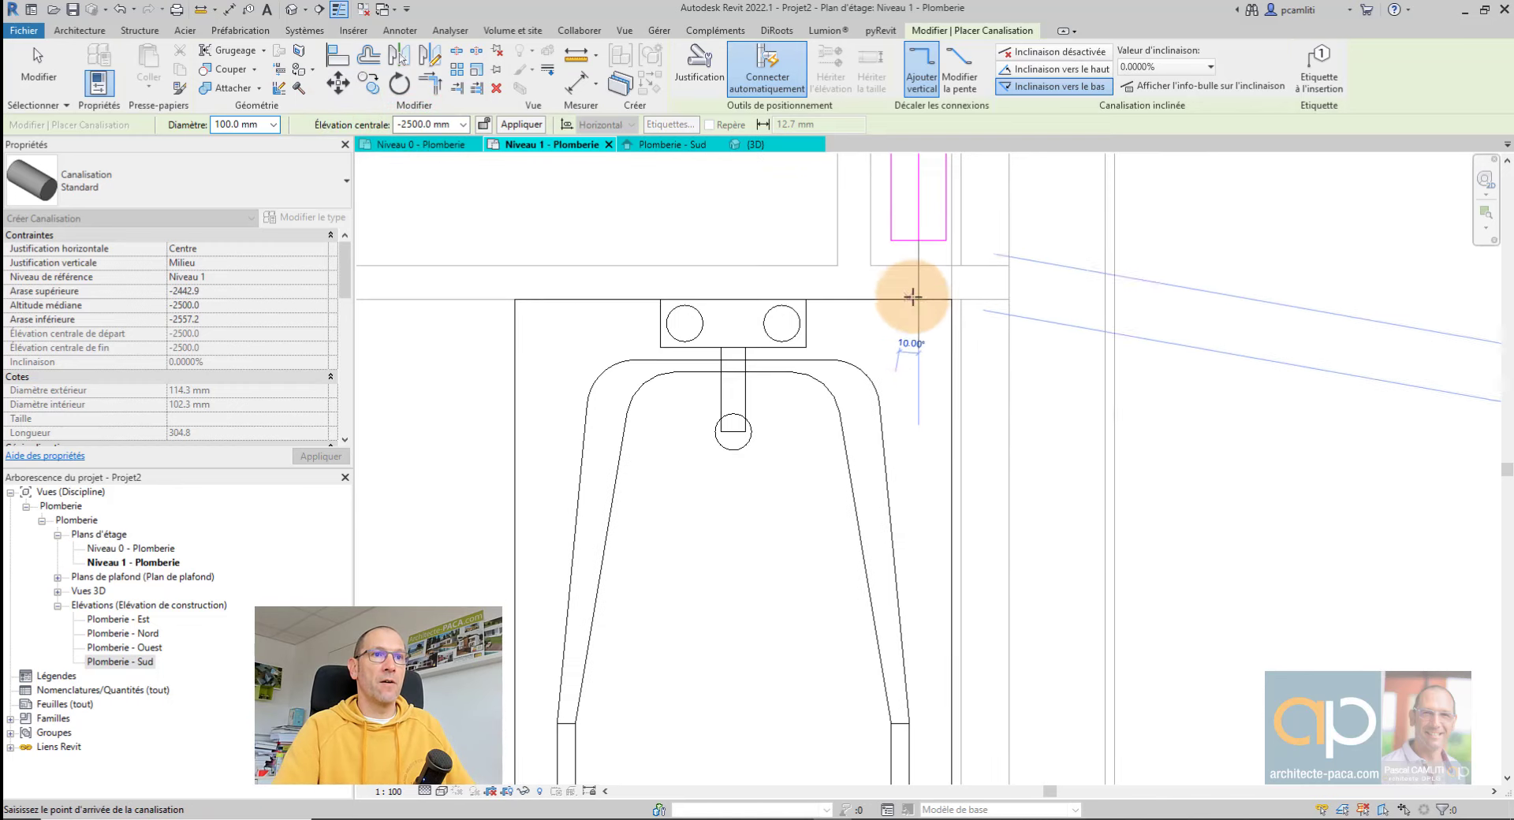
left_click(914, 339)
key("Escape")
key("Escape")
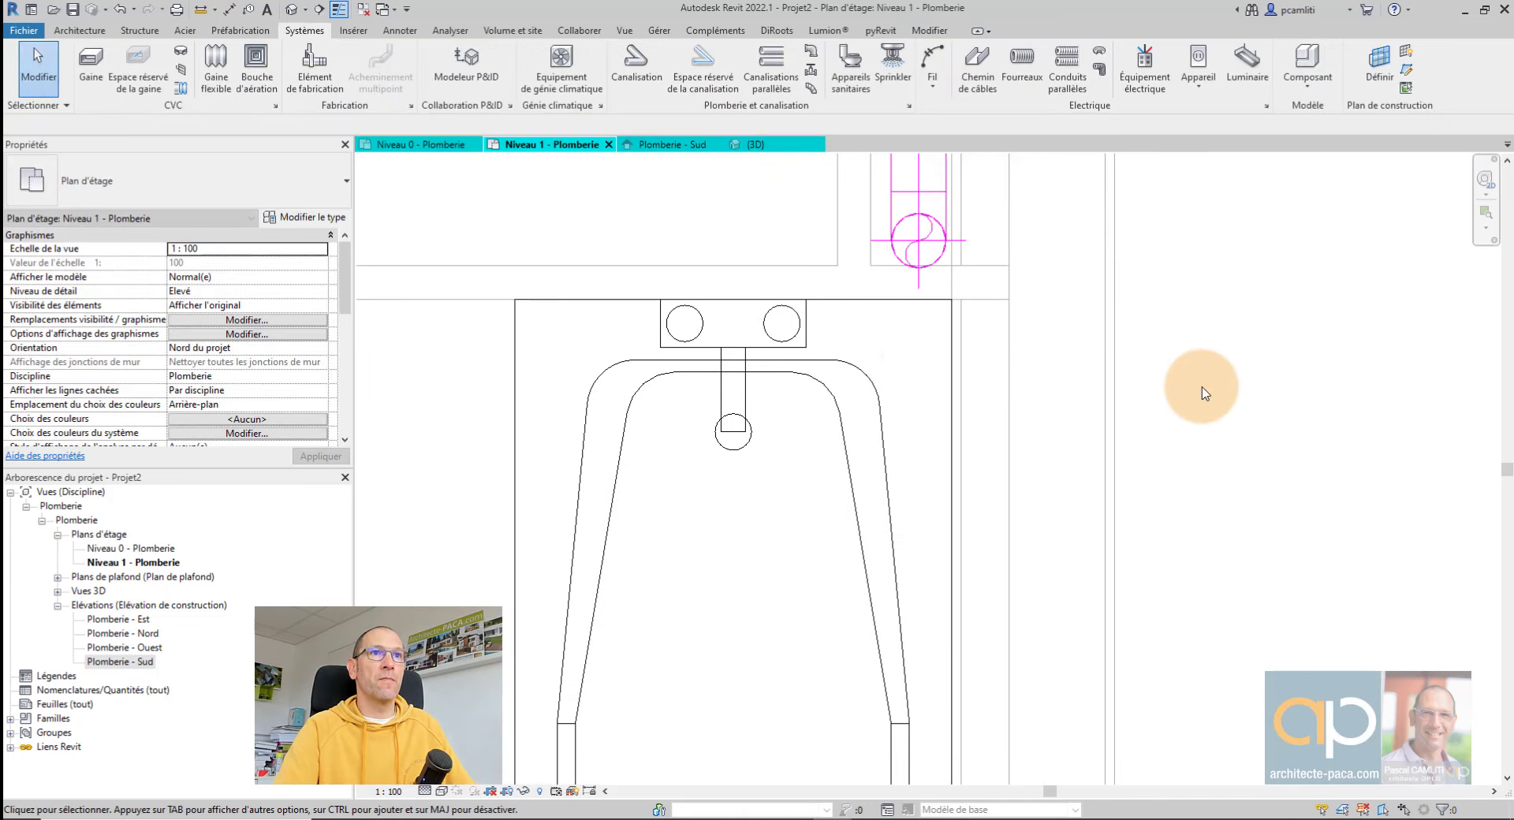
Step: Check the vertical riser, then orbit the 3D view to see it under the toilet
scroll(992, 265, "up", 1)
left_click(988, 258)
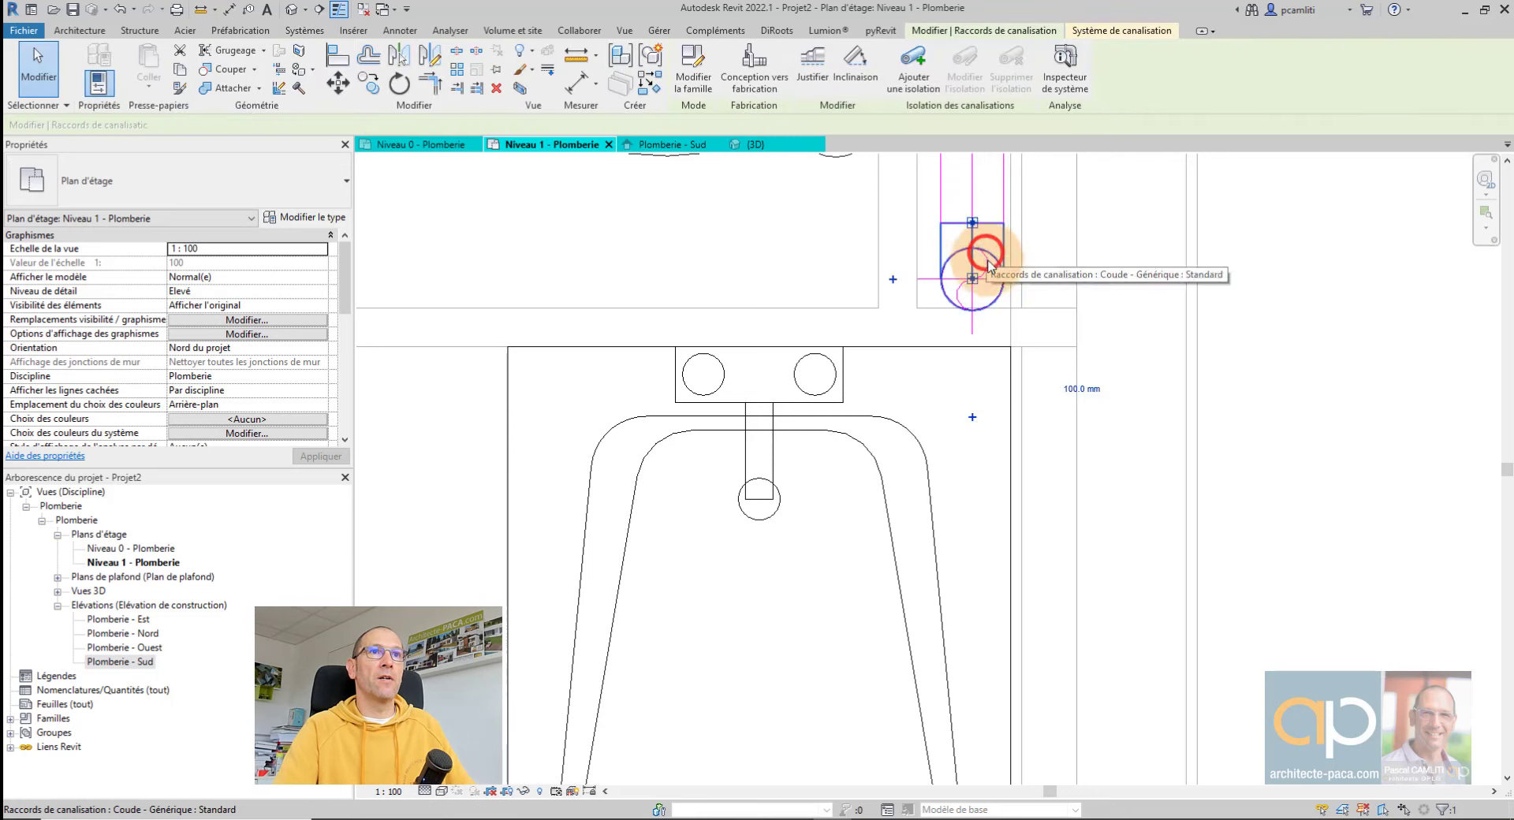
scroll(1115, 317, "down", 6)
left_click(1193, 365)
middle_click_drag(1187, 351, 1024, 418)
scroll(1023, 419, "down", 1)
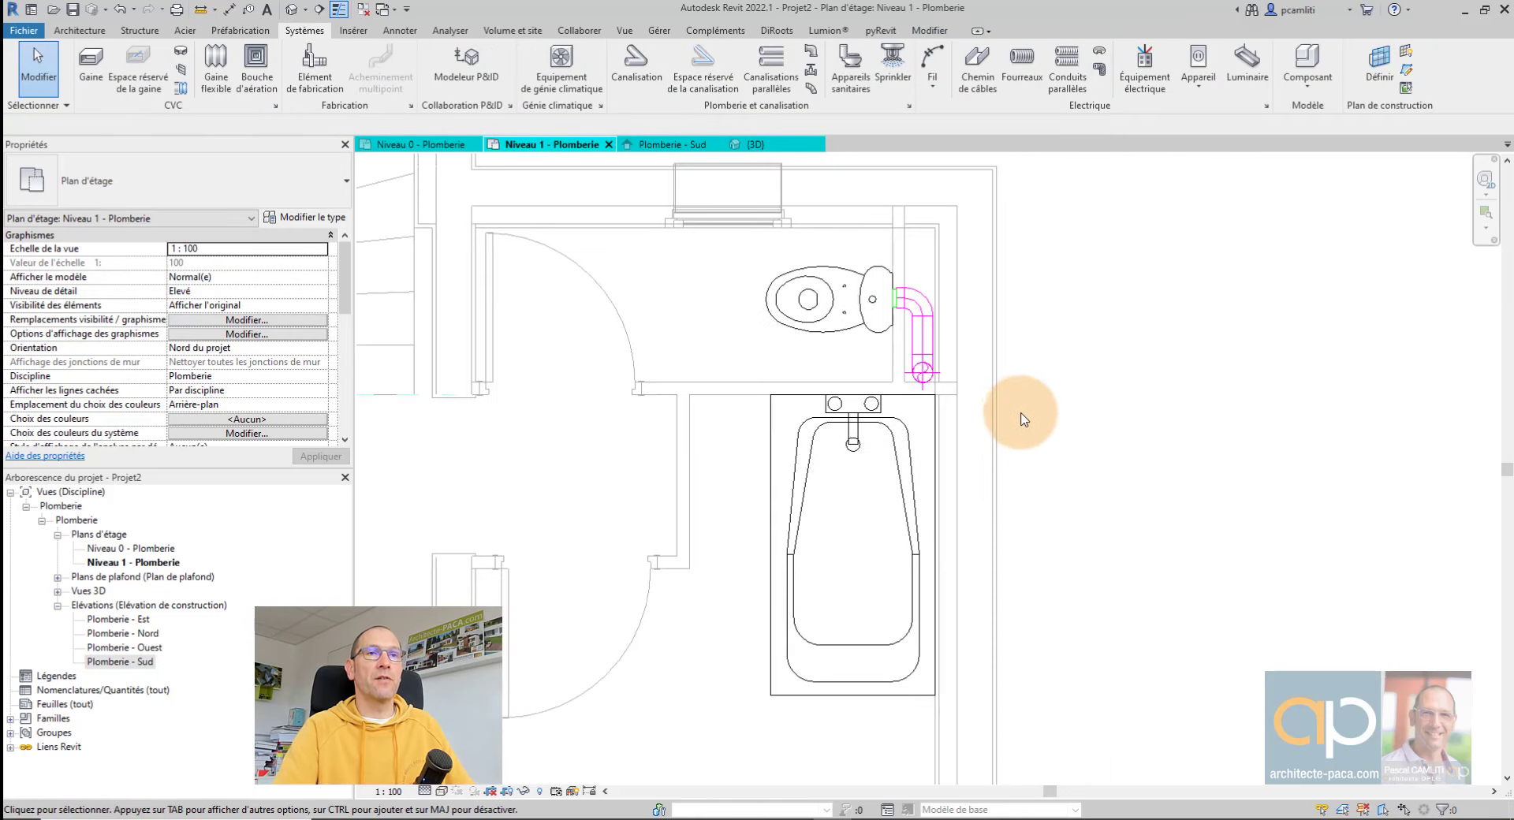
key("ctrl+Tab")
mouse_move(913, 396)
middle_mouse_down("shift")
mouse_move(1001, 423)
mouse_move(913, 446)
mouse_move(797, 405)
mouse_move(906, 418)
mouse_move(920, 392)
mouse_move(988, 480)
mouse_move(1034, 493)
mouse_move(1231, 481)
middle_mouse_up("shift")
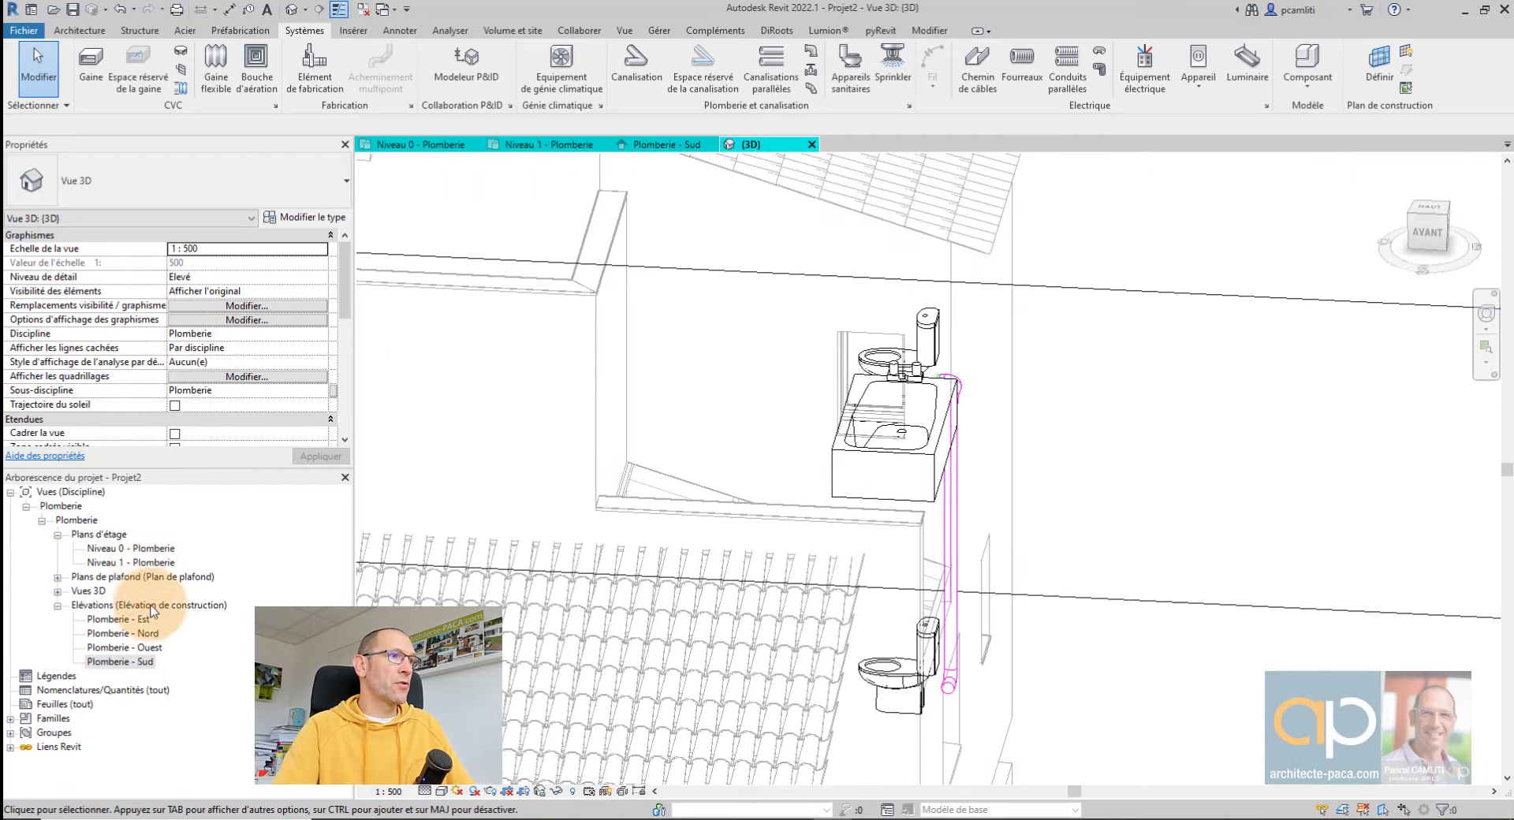
Step: On Niveau 1, place a Raccord de canalisation - Eau froide domestique connector on the toilet tank edge
left_click(556, 145)
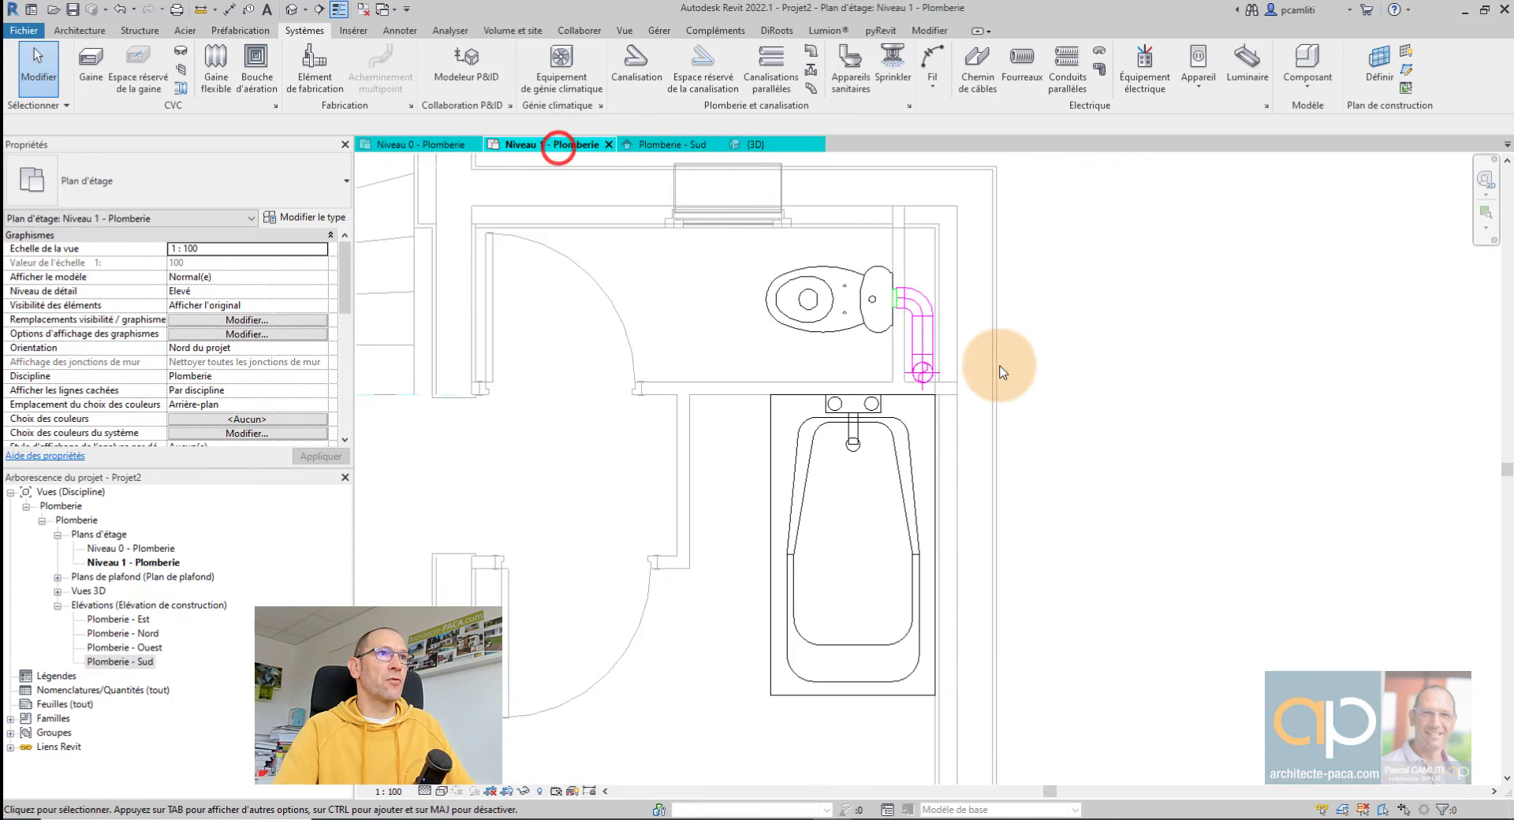
scroll(944, 308, "up", 1)
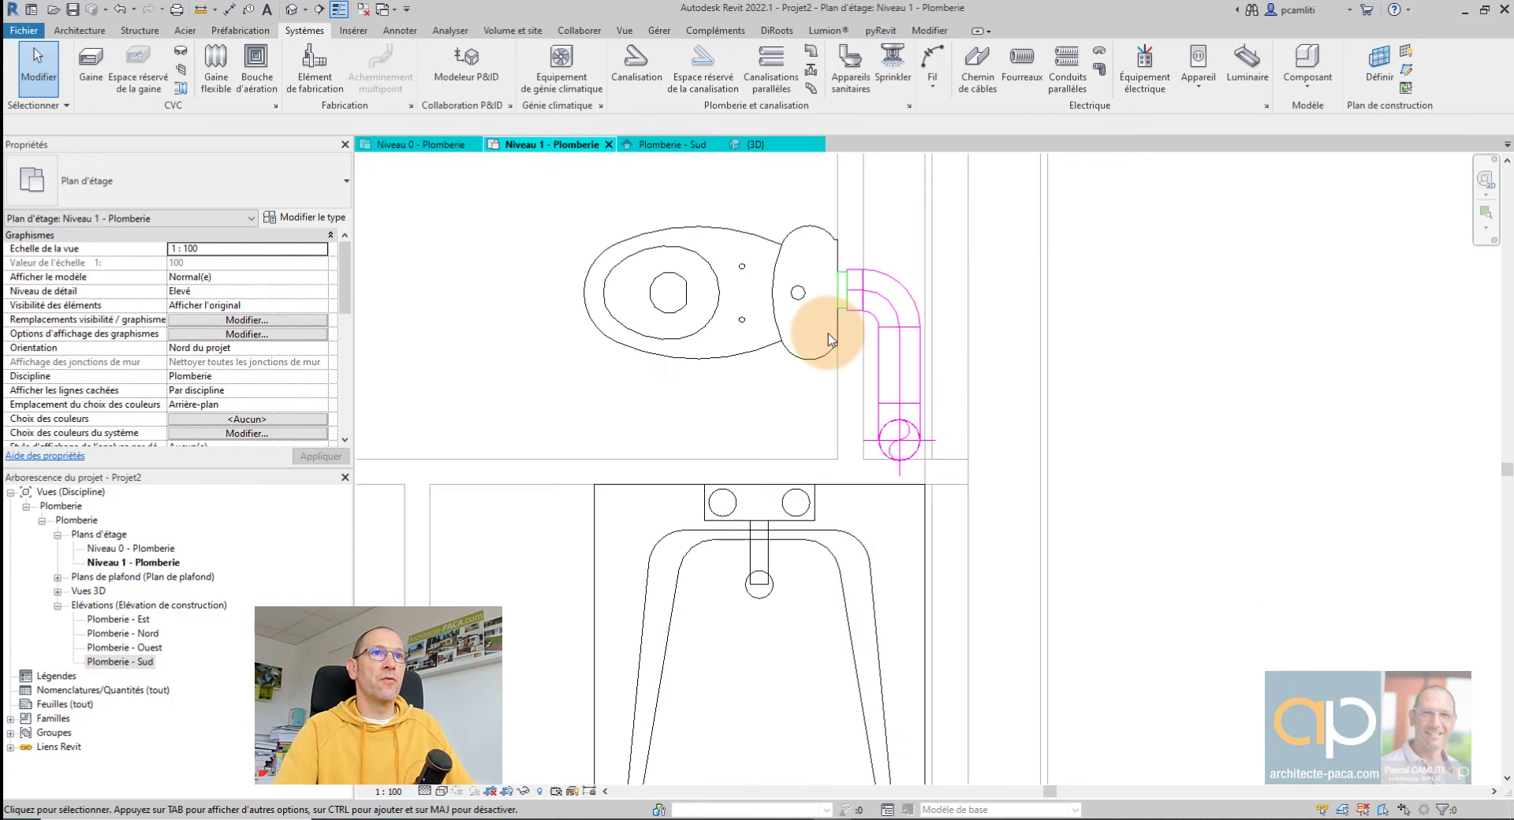
left_click(850, 69)
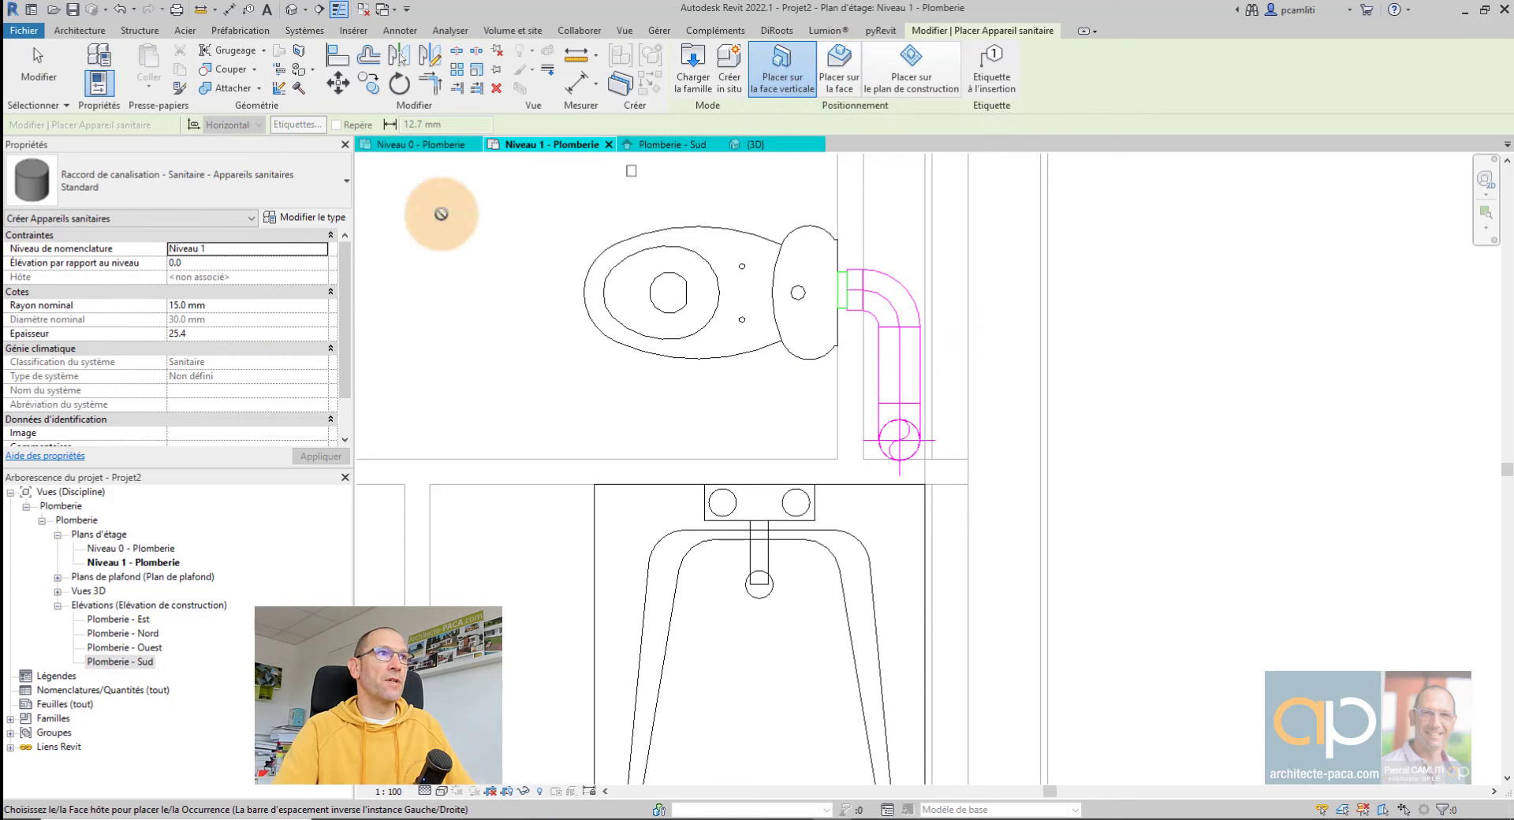
left_click(285, 201)
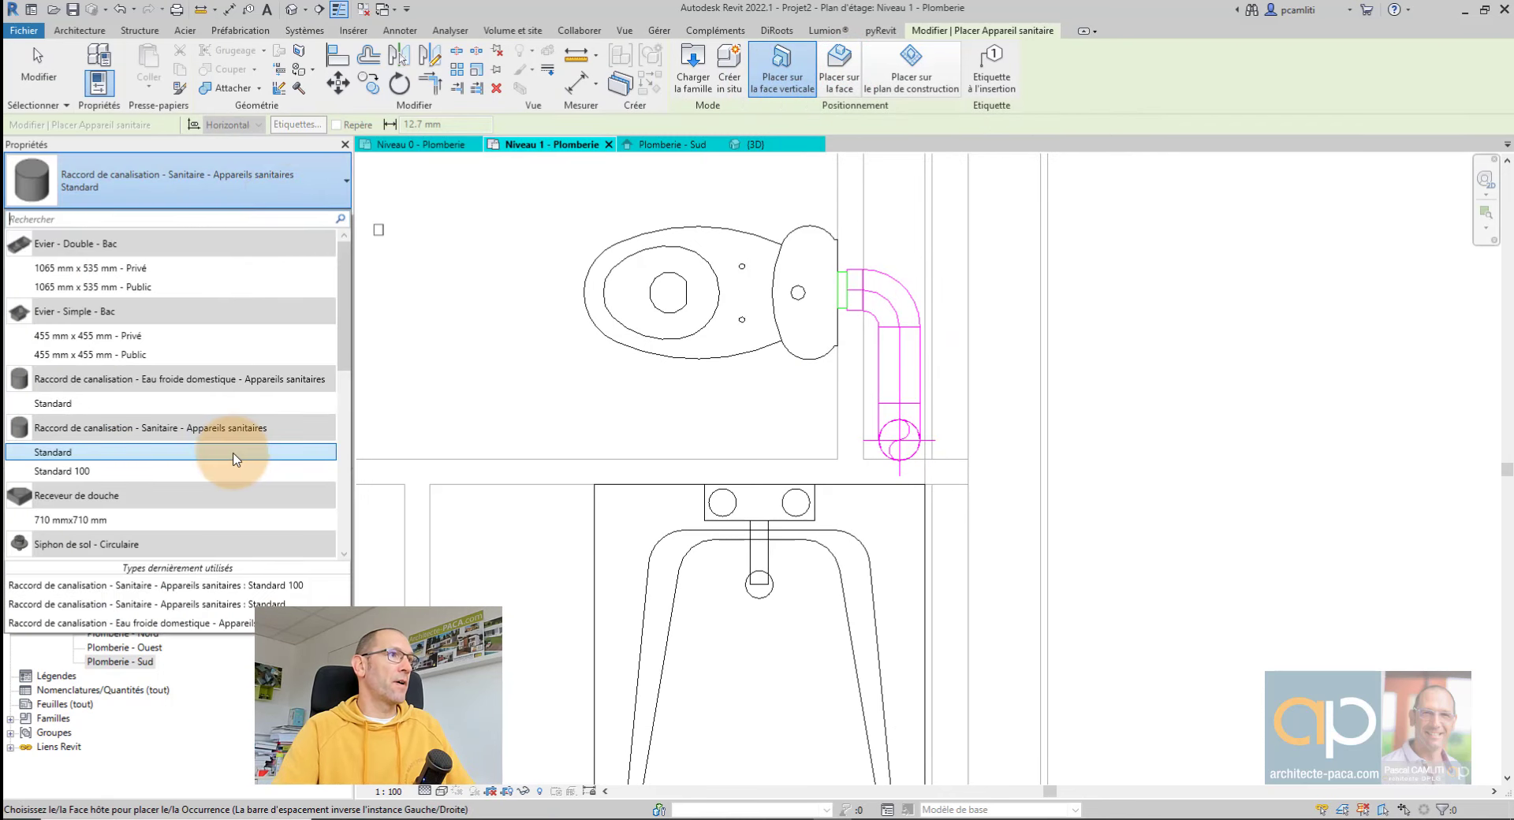
left_click(217, 409)
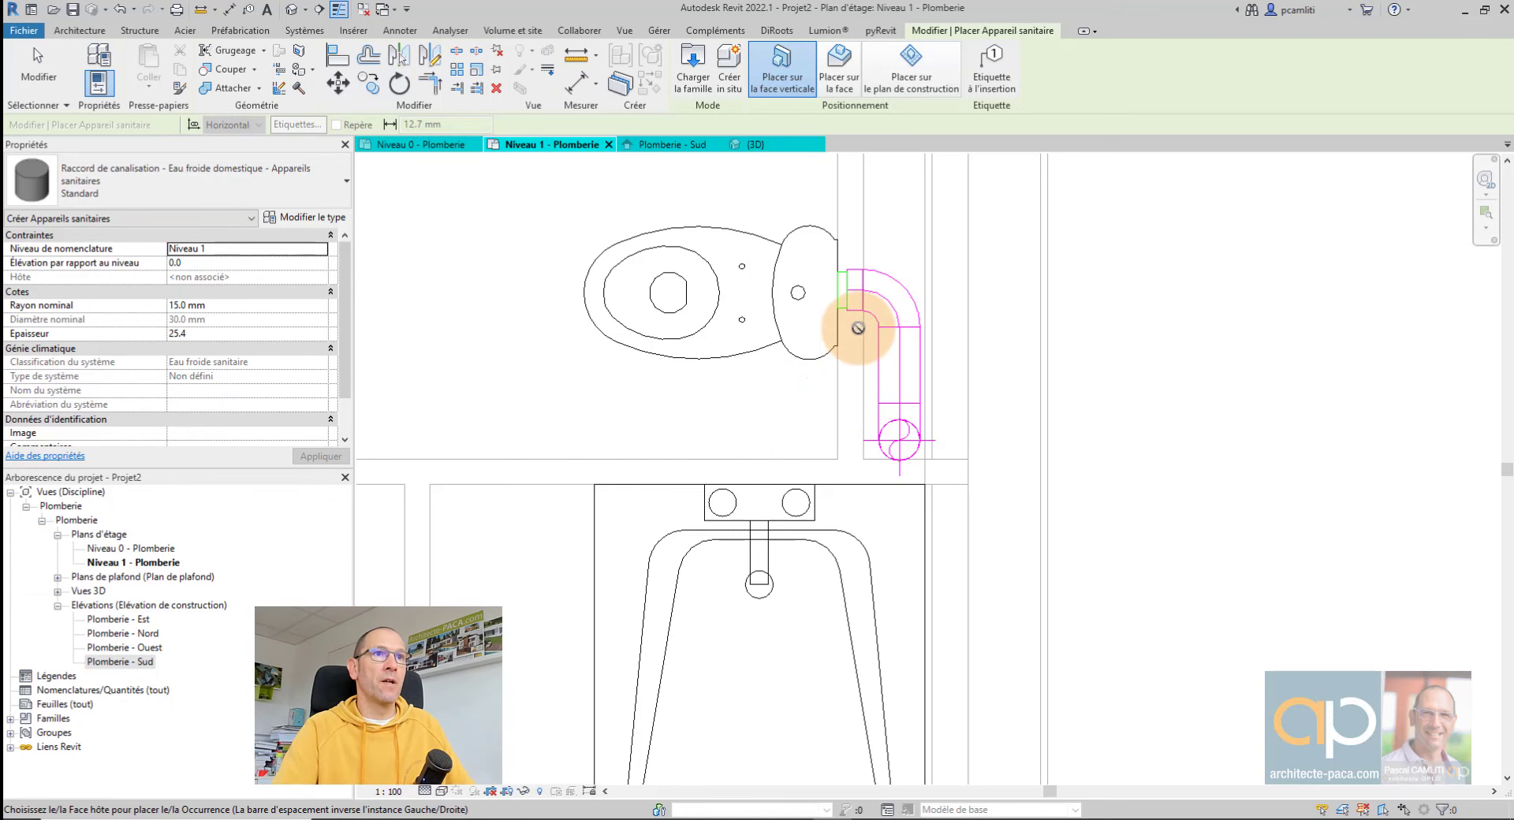
scroll(827, 333, "up", 2)
scroll(844, 328, "up", 1)
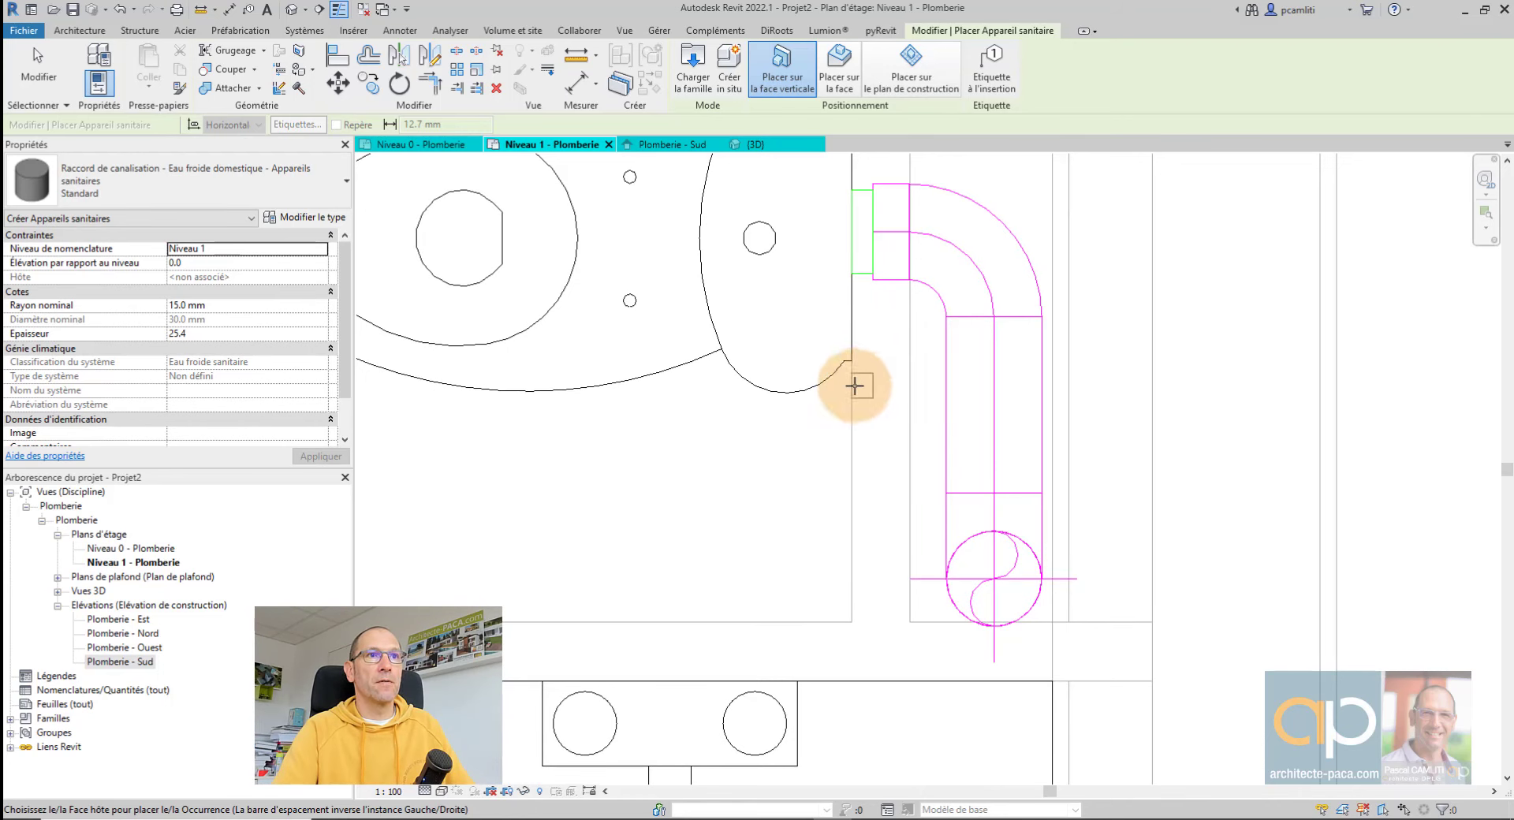
left_click(855, 385)
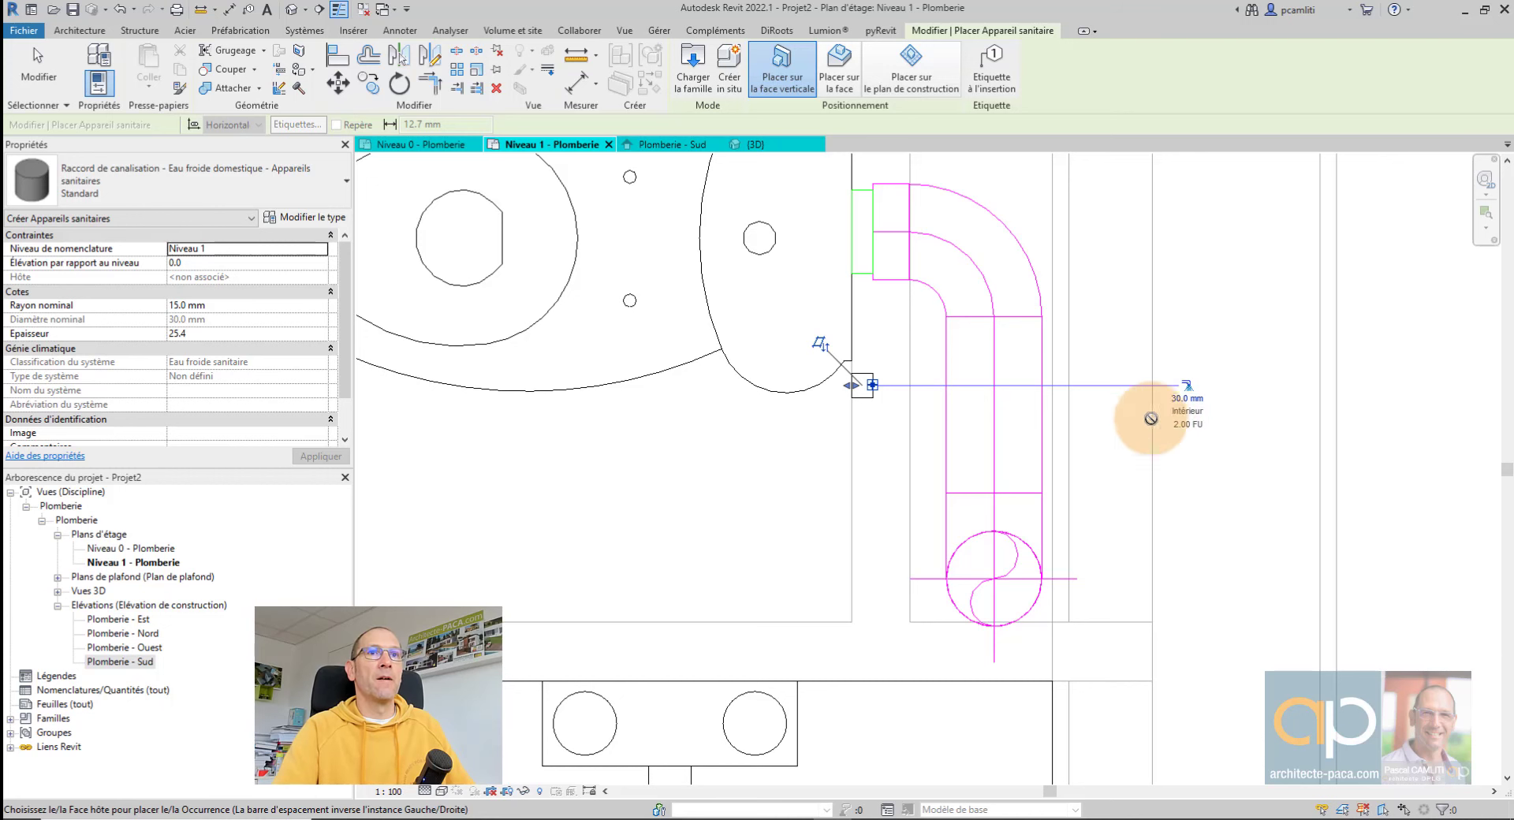
key("Escape")
left_click(872, 395)
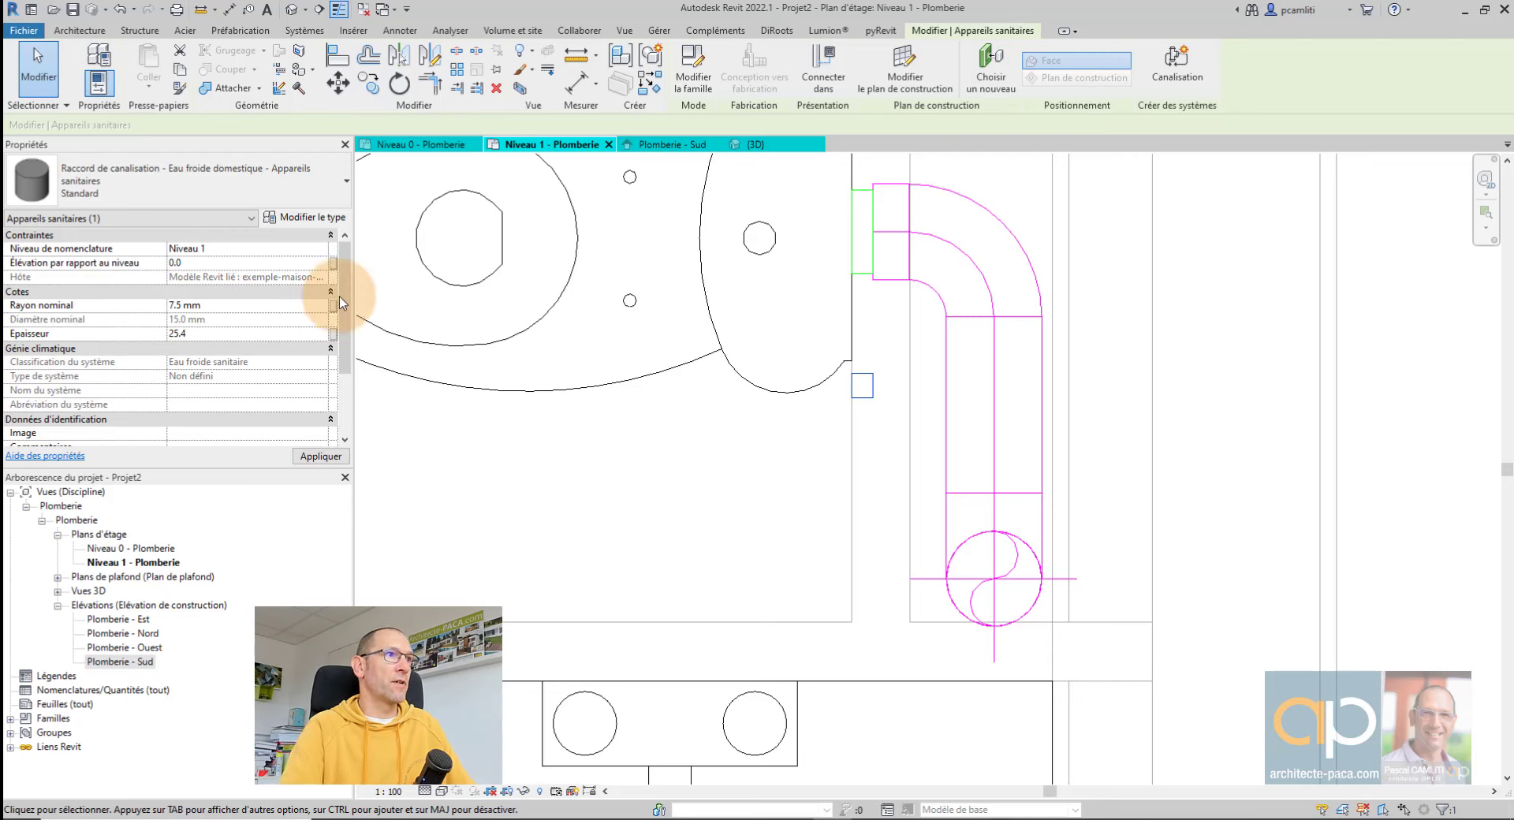
Step: Draw a 15 mm cold-water pipe beside the waste pipe, dropping vertically to -2500 mm
left_click(872, 384)
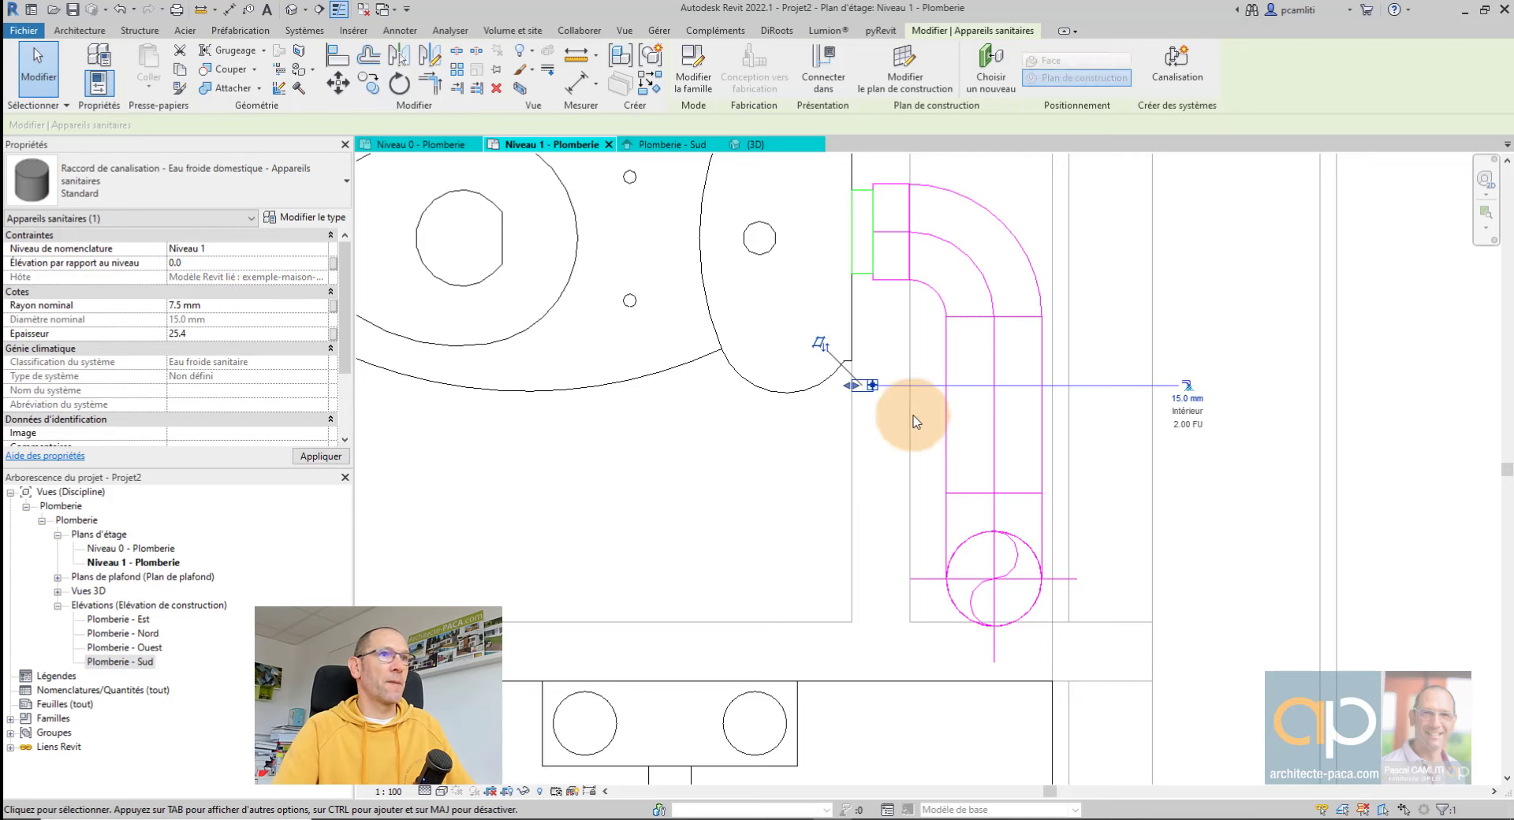
left_click(874, 385)
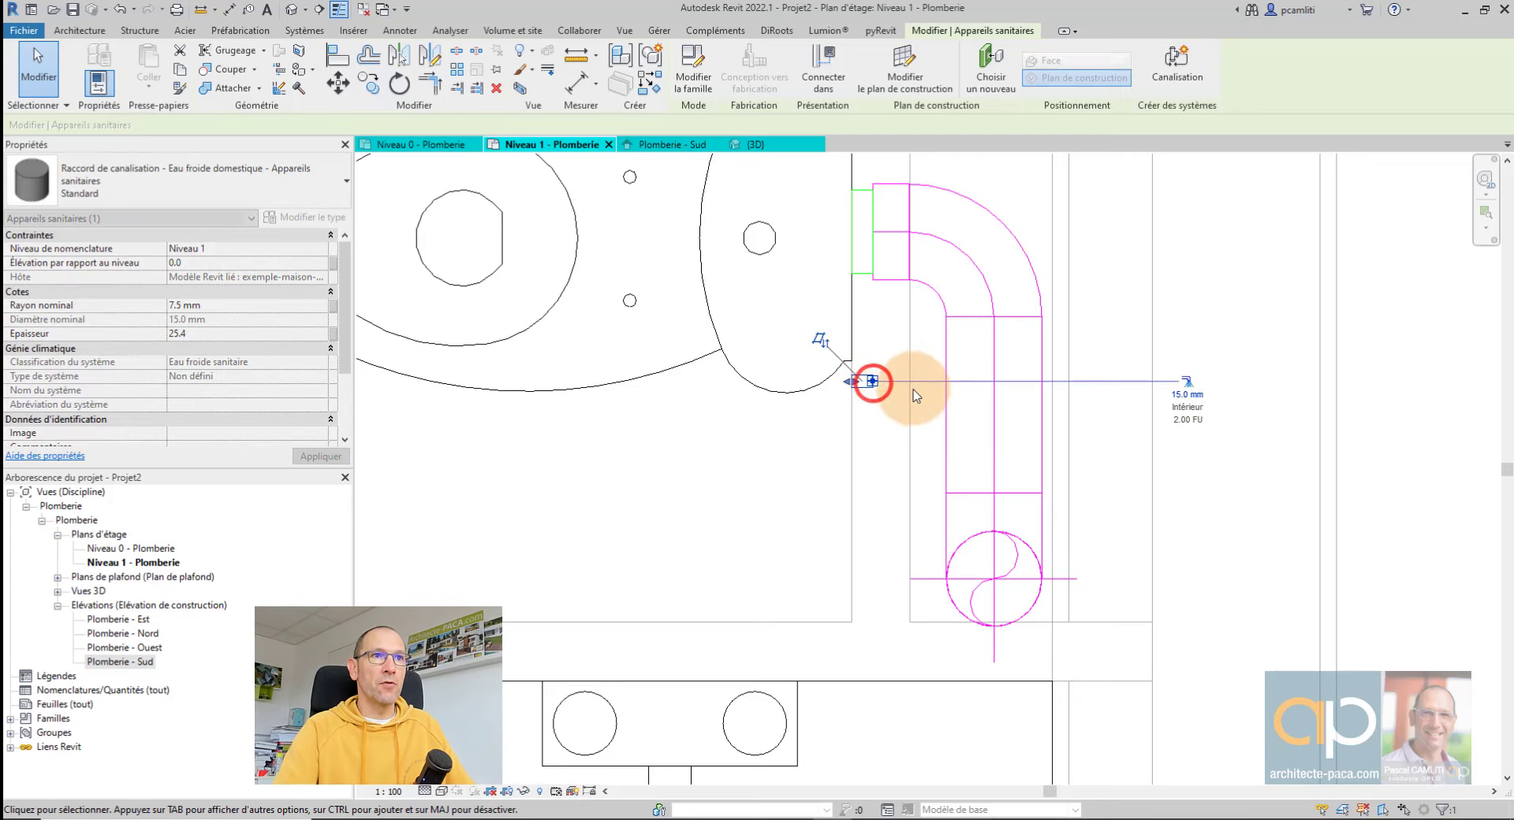
left_click(1185, 384)
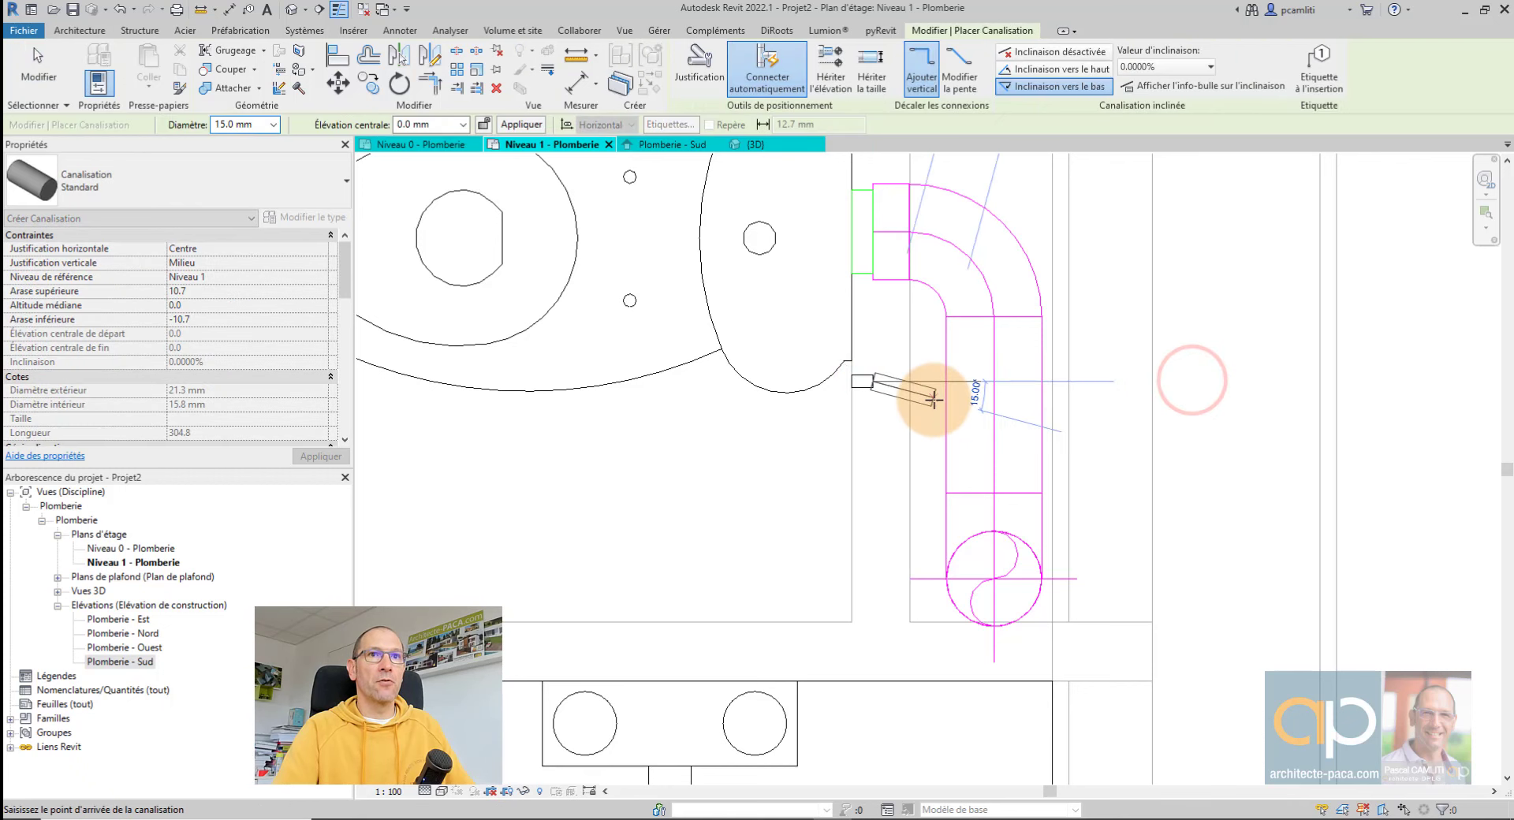
scroll(954, 377, "up", 2)
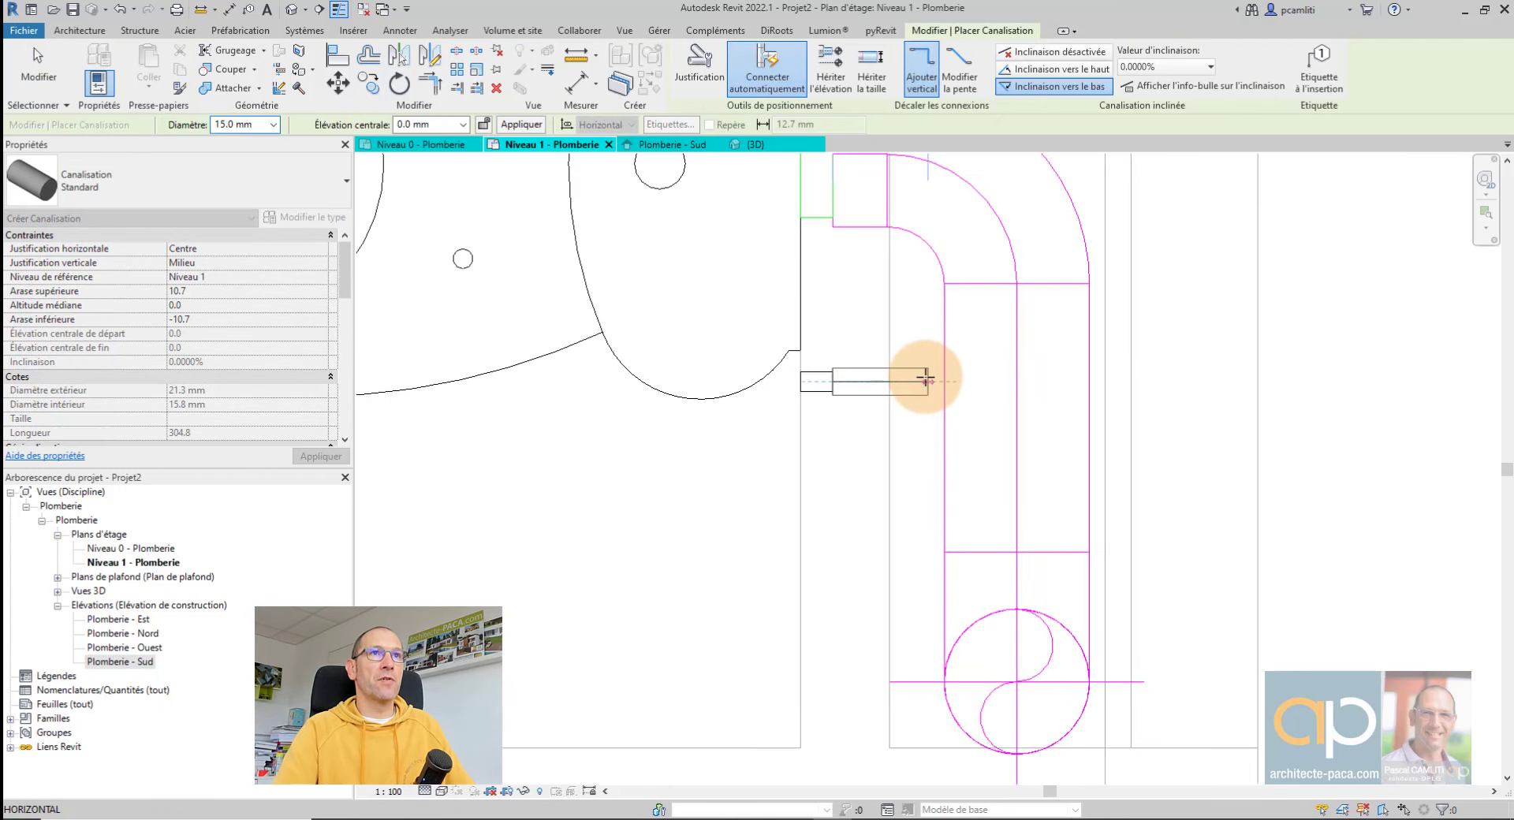
left_click(926, 377)
scroll(924, 461, "down", 3)
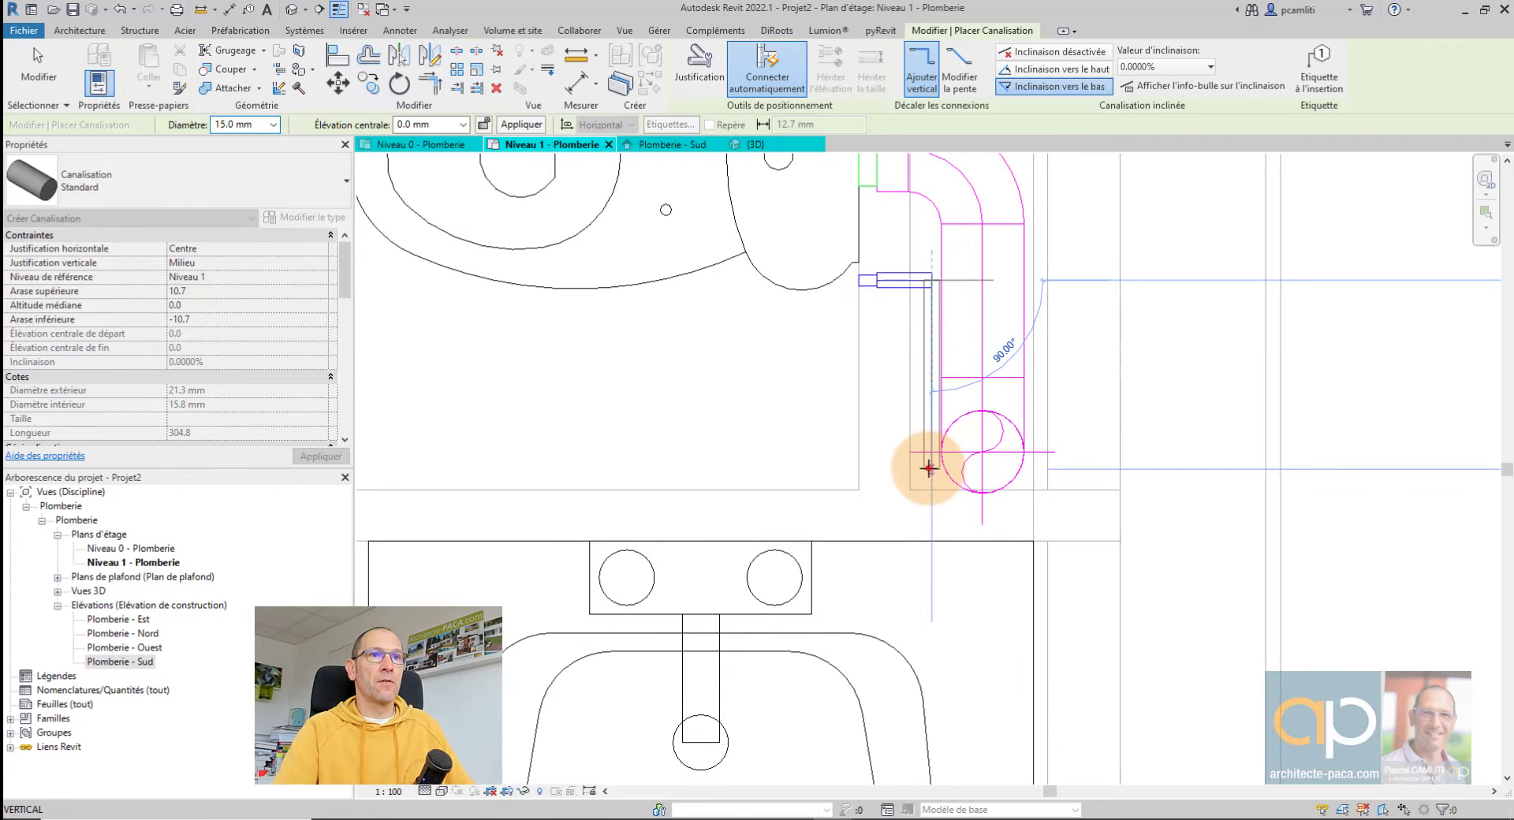
left_click(928, 467)
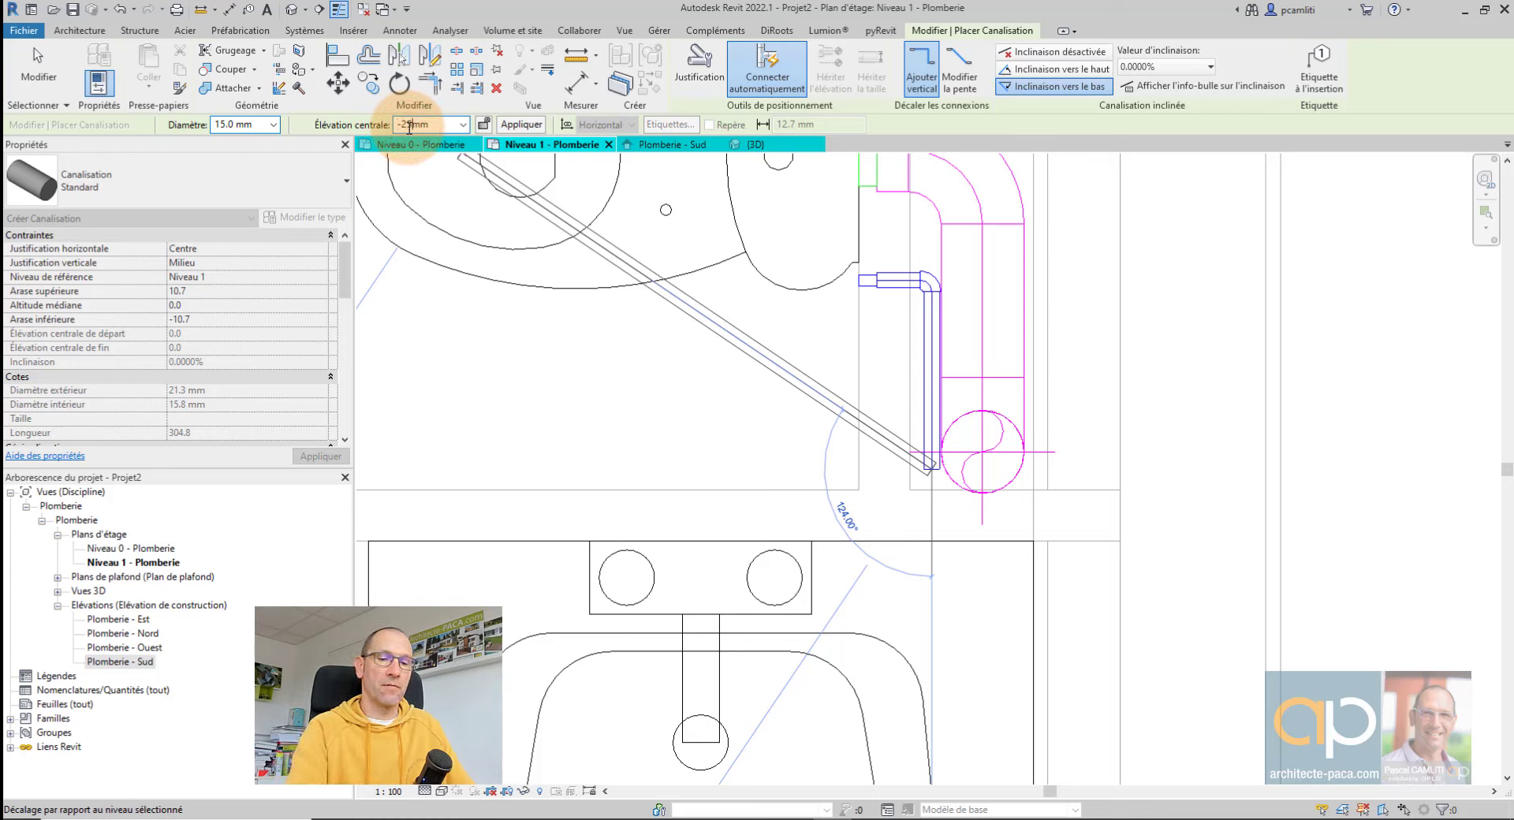
key("Escape")
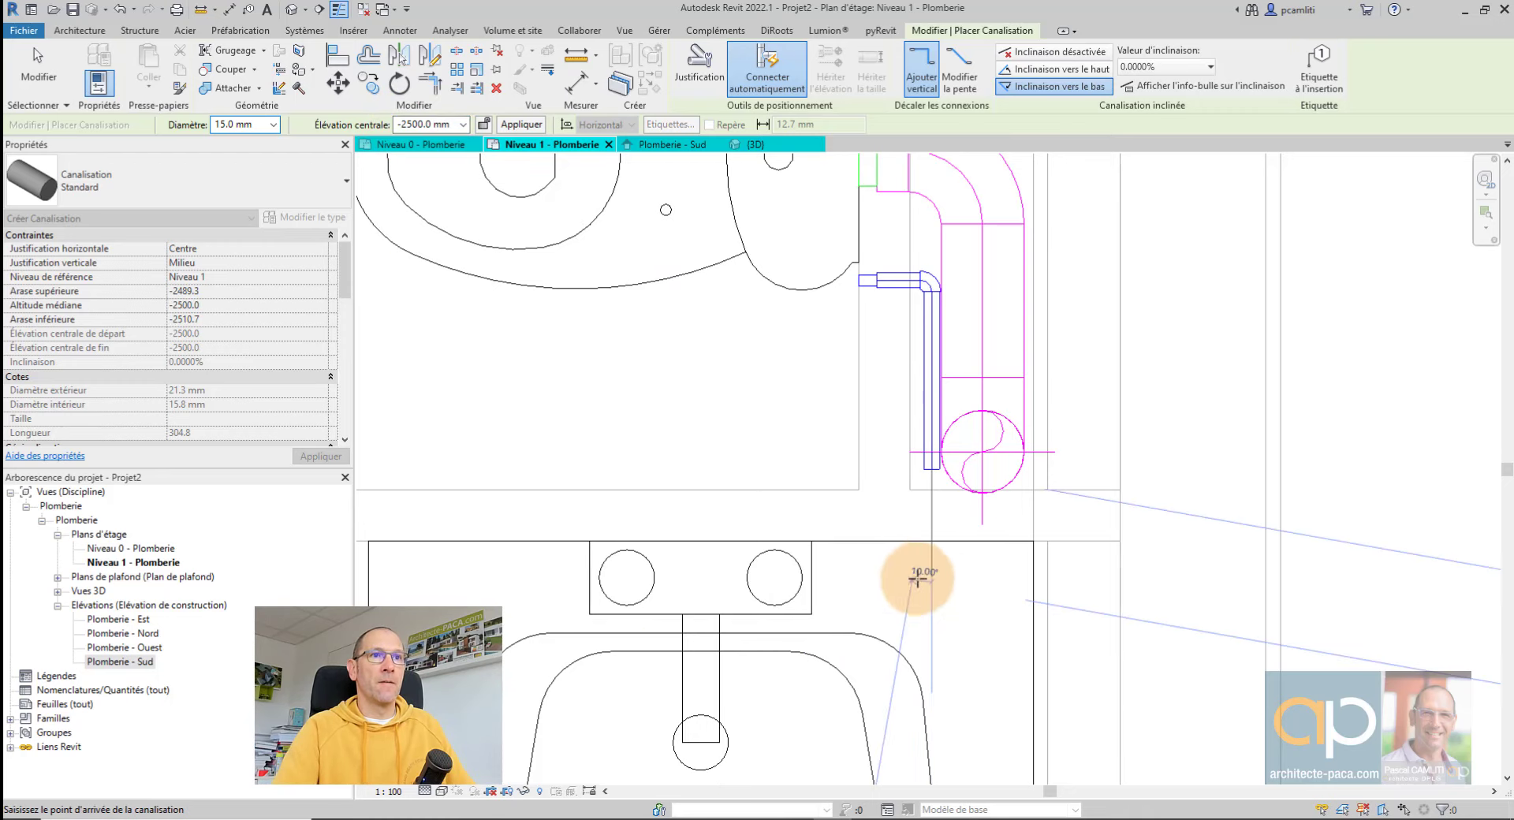
scroll(1048, 544, "down", 3)
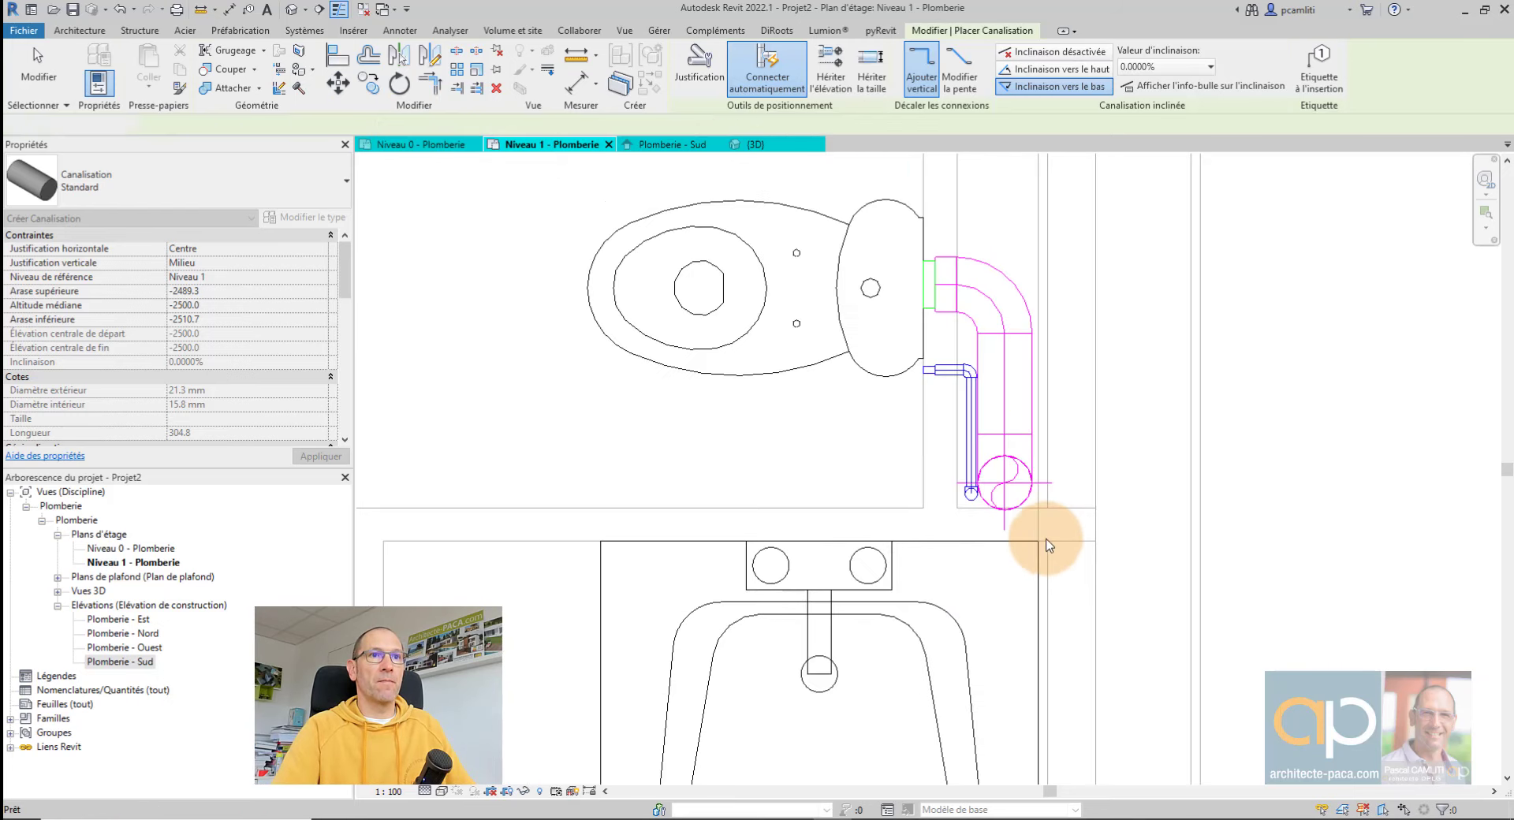
key("Escape")
key("ctrl+Tab")
Step: Orbit the 3D model and select the short supply pipe beside the upper toilet
mouse_move(1013, 522)
middle_mouse_down("shift")
mouse_move(986, 565)
mouse_move(769, 632)
mouse_move(1006, 511)
mouse_move(872, 541)
mouse_move(919, 575)
mouse_move(1161, 498)
mouse_move(1301, 489)
mouse_move(907, 630)
middle_mouse_up("shift")
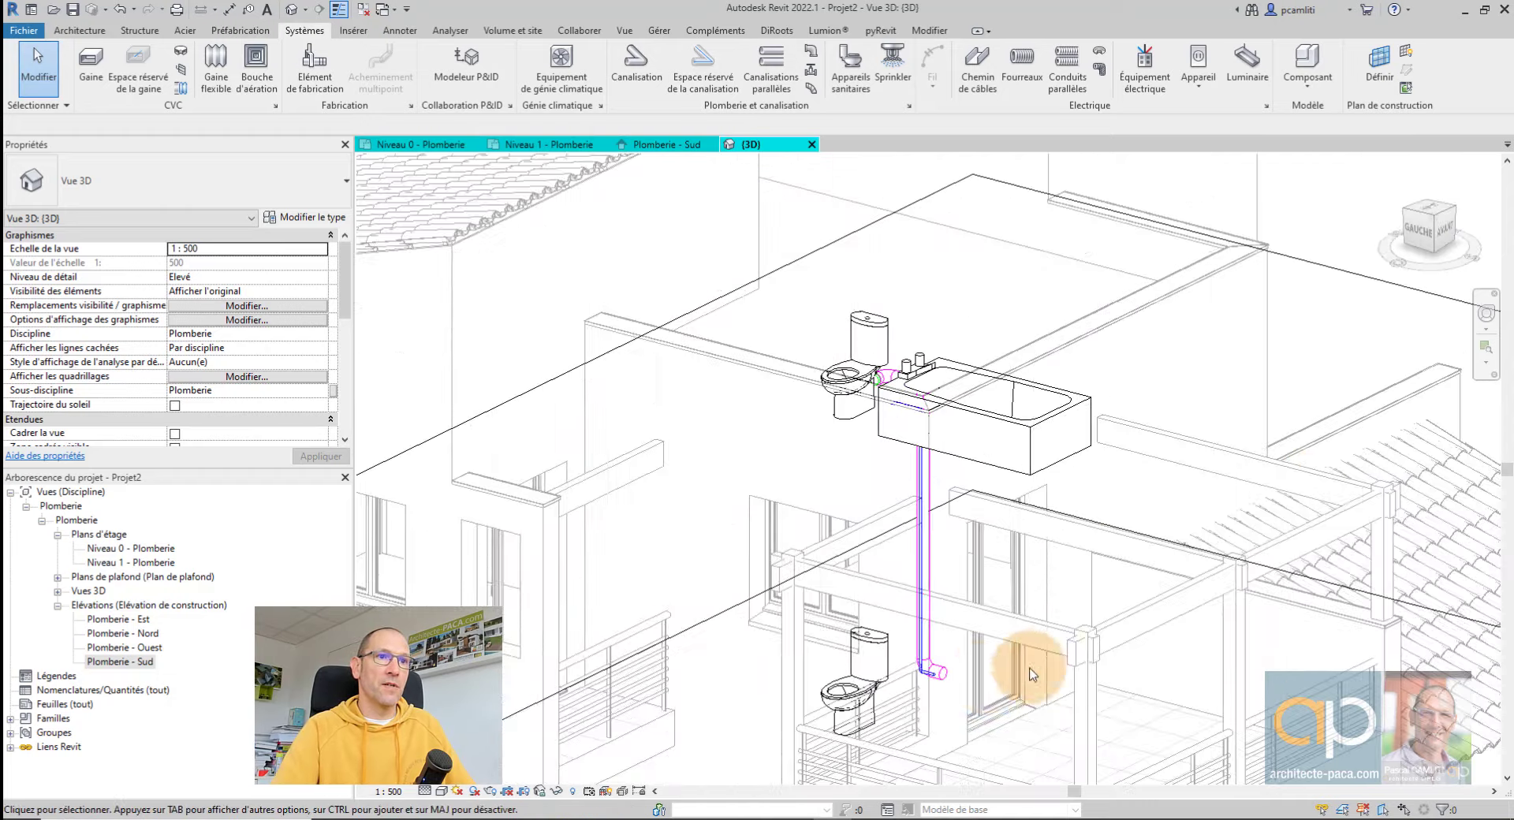
scroll(906, 649, "up", 3)
scroll(905, 574, "down", 3)
scroll(905, 574, "down", 3)
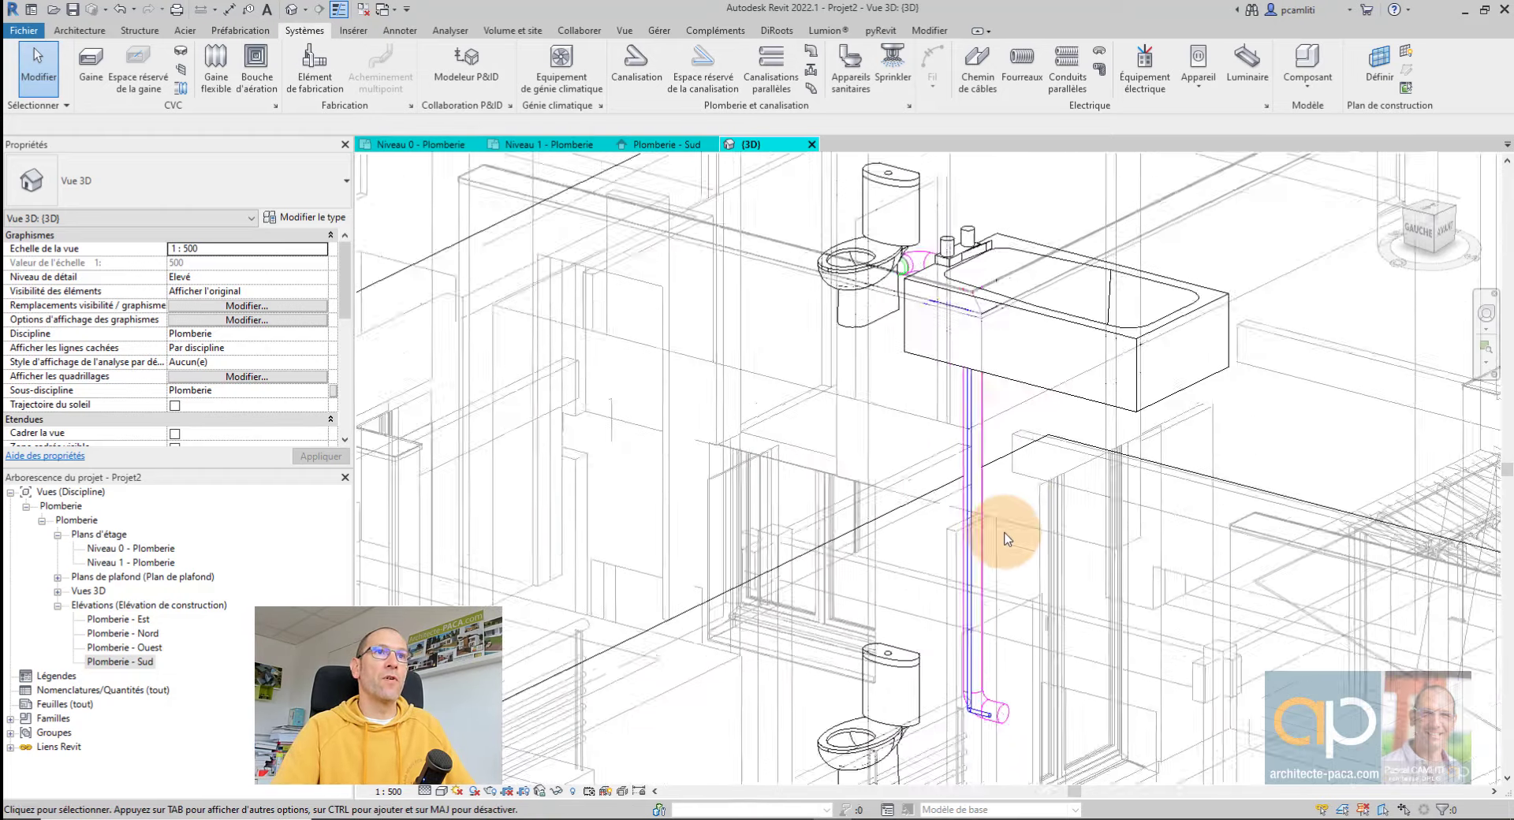
mouse_move(905, 574)
middle_mouse_down("shift")
mouse_move(1127, 533)
mouse_move(1199, 438)
mouse_move(984, 484)
mouse_move(963, 379)
middle_mouse_up("shift")
scroll(931, 307, "up", 4)
mouse_move(931, 308)
middle_mouse_down("shift")
mouse_move(1072, 389)
mouse_move(842, 485)
middle_mouse_up("shift")
scroll(906, 372, "up", 2)
scroll(907, 372, "up", 2)
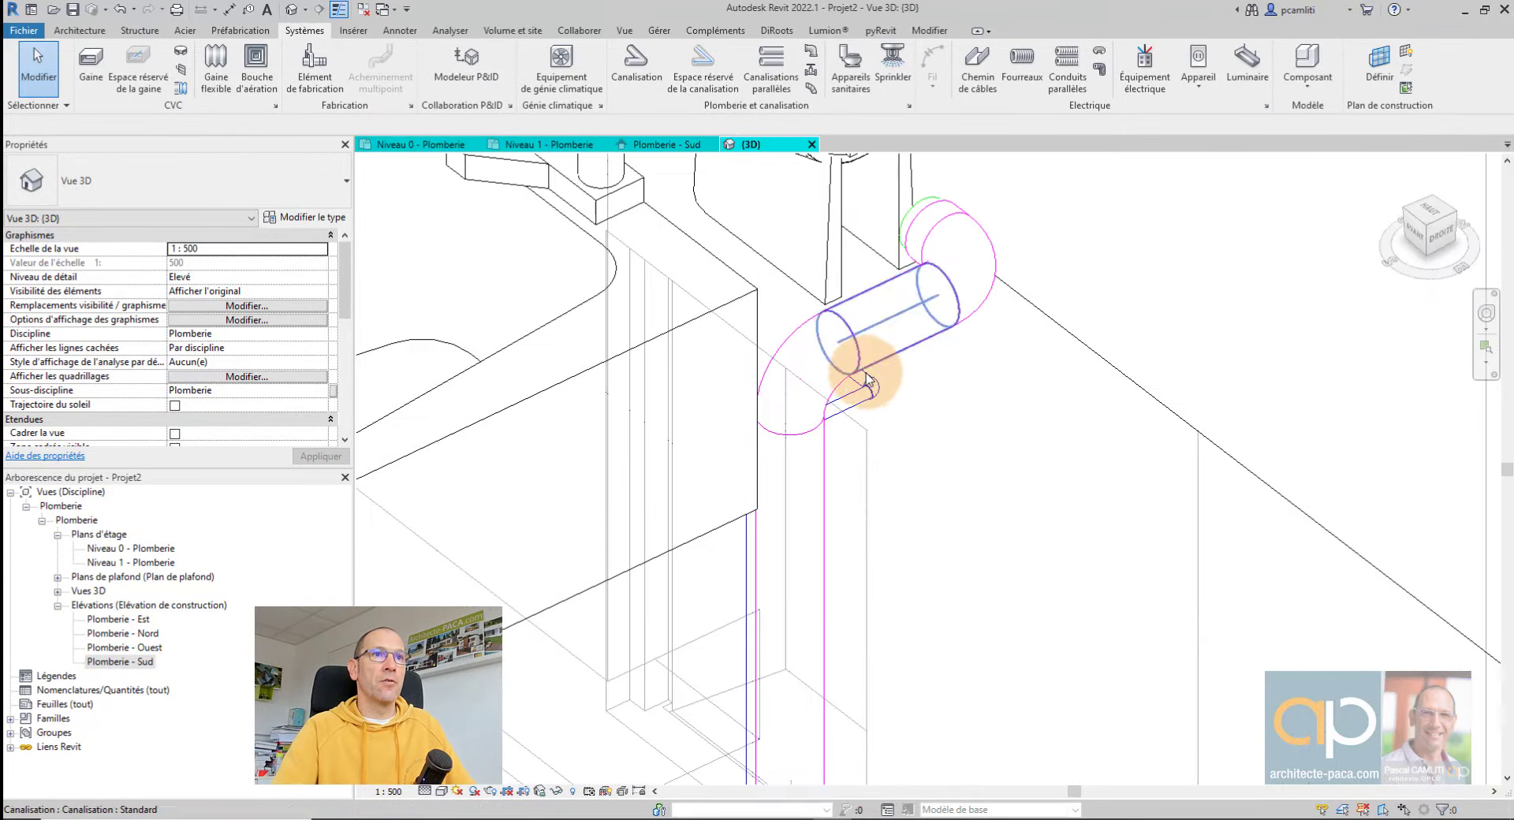
left_click(866, 384)
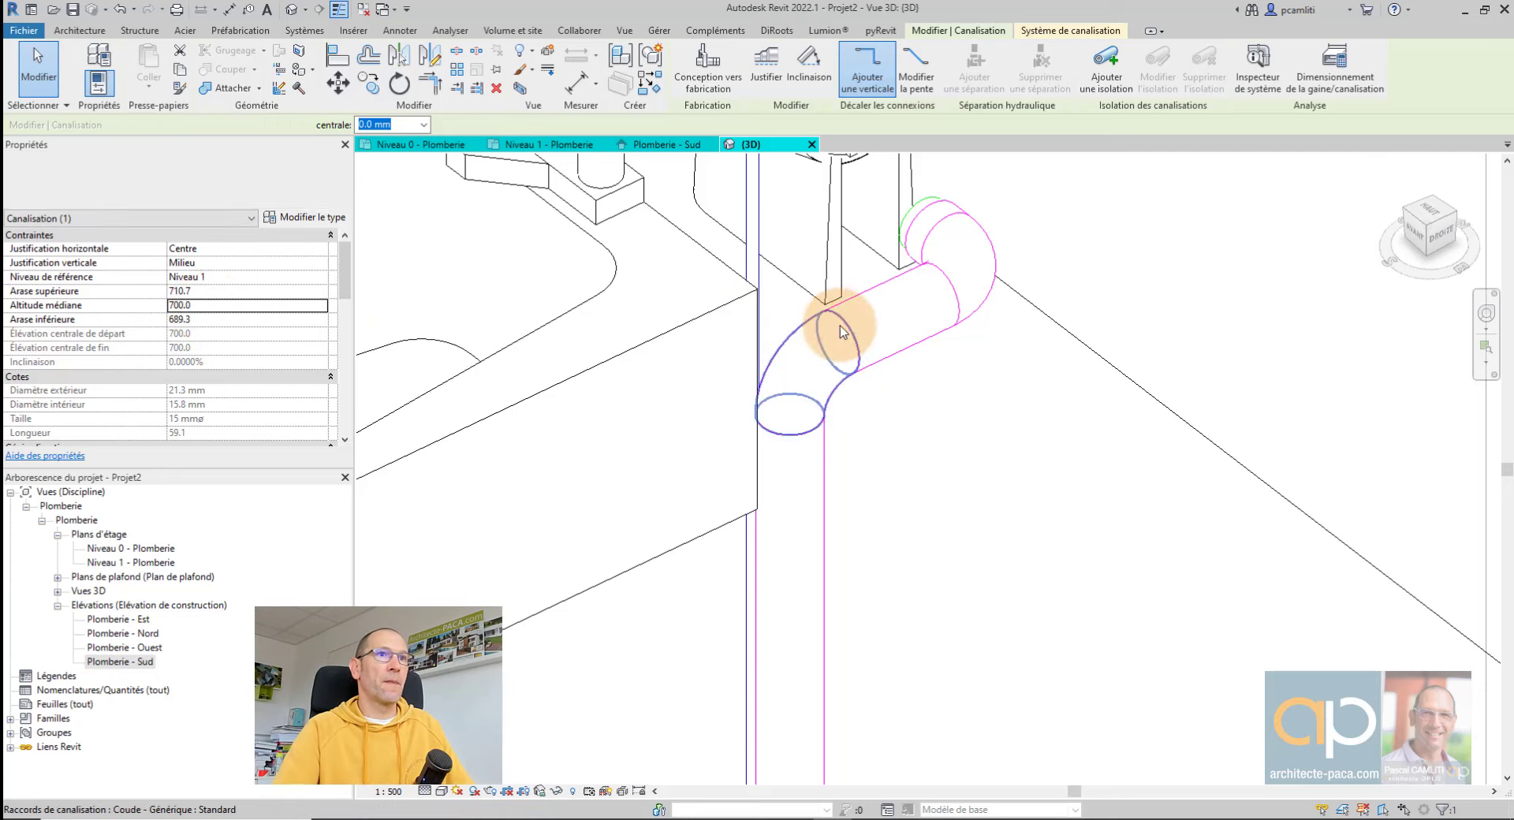
Step: Set the pipe's middle elevation to 700 and orbit to check the toilet and sink connections
scroll(860, 328, "down", 2)
scroll(860, 316, "down", 2)
scroll(860, 313, "down", 2)
mouse_move(860, 313)
middle_mouse_down("shift")
mouse_move(786, 267)
mouse_move(889, 314)
mouse_move(1091, 253)
mouse_move(1173, 253)
mouse_move(1212, 291)
mouse_move(1200, 295)
middle_mouse_up("shift")
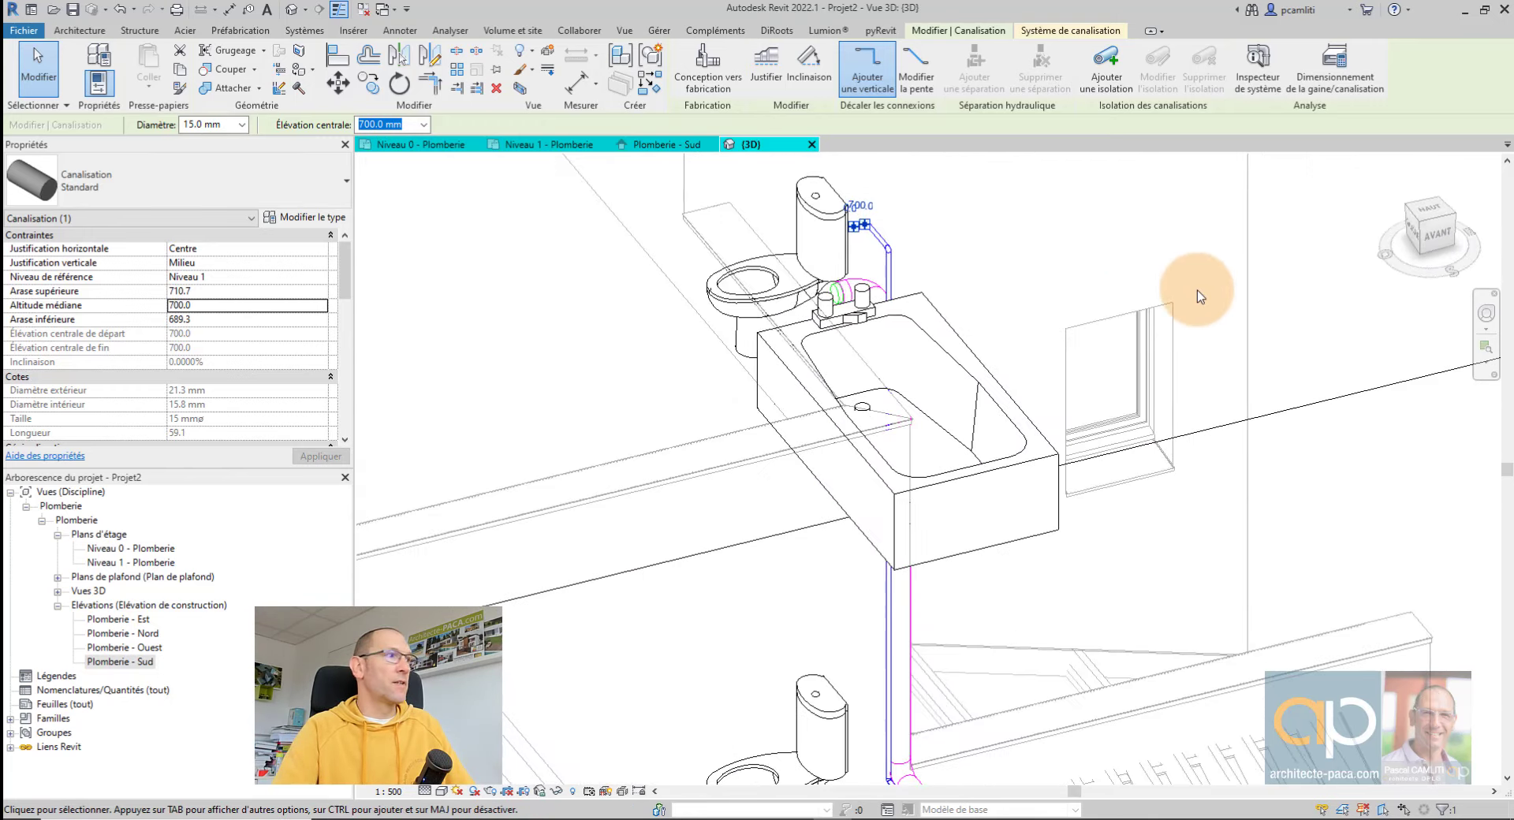
mouse_move(1075, 281)
middle_mouse_down("shift")
mouse_move(1099, 321)
mouse_move(1139, 287)
mouse_move(1290, 297)
mouse_move(1362, 347)
mouse_move(936, 399)
mouse_move(963, 412)
mouse_move(920, 352)
mouse_move(1041, 433)
mouse_move(996, 412)
mouse_move(1079, 331)
mouse_move(1088, 297)
mouse_move(1081, 345)
mouse_move(693, 337)
mouse_move(574, 362)
mouse_move(1237, 229)
middle_mouse_up("shift")
key("Escape")
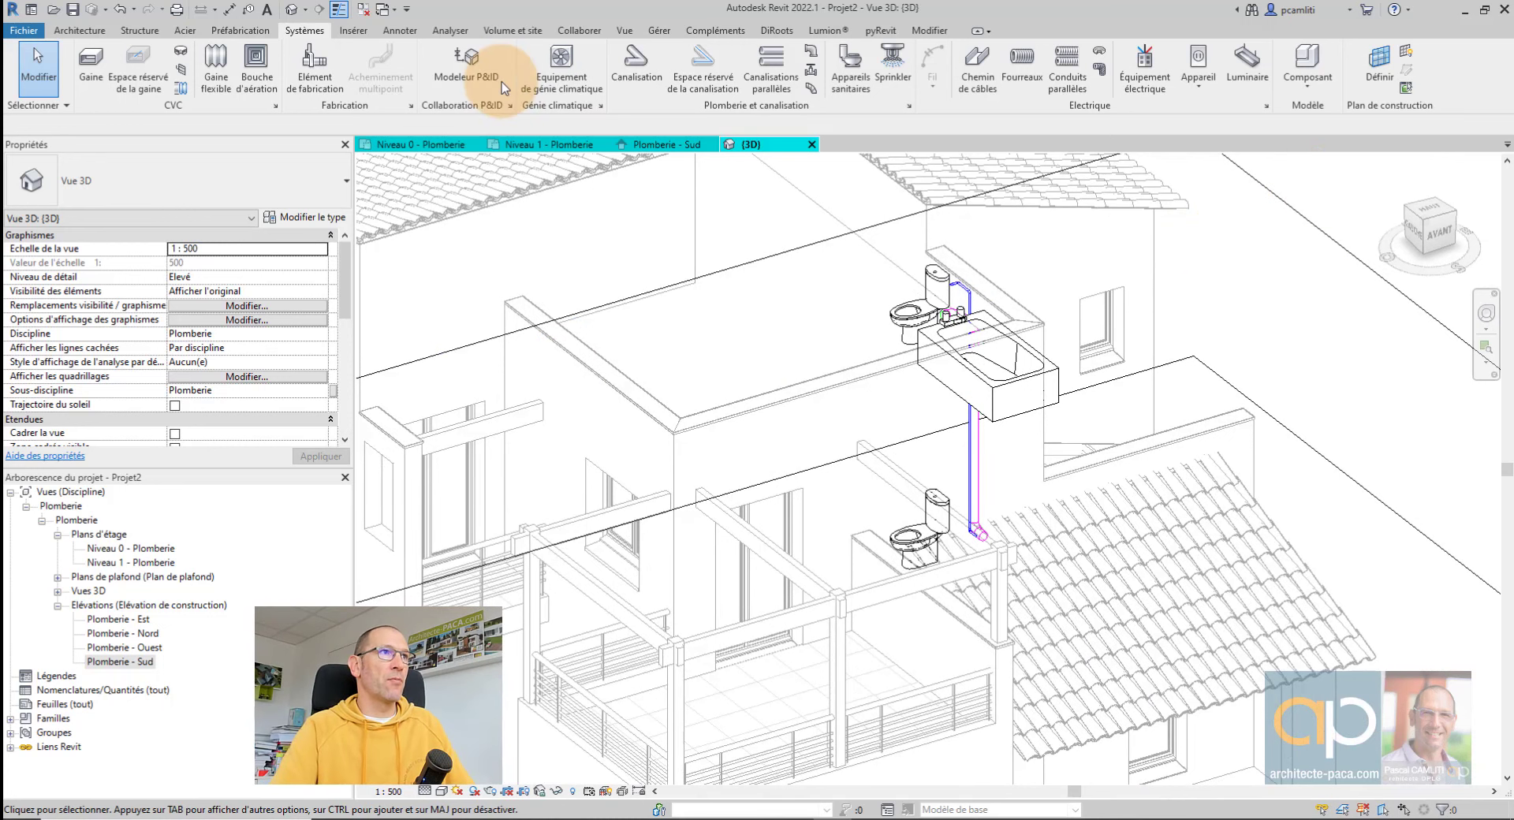
left_click(630, 32)
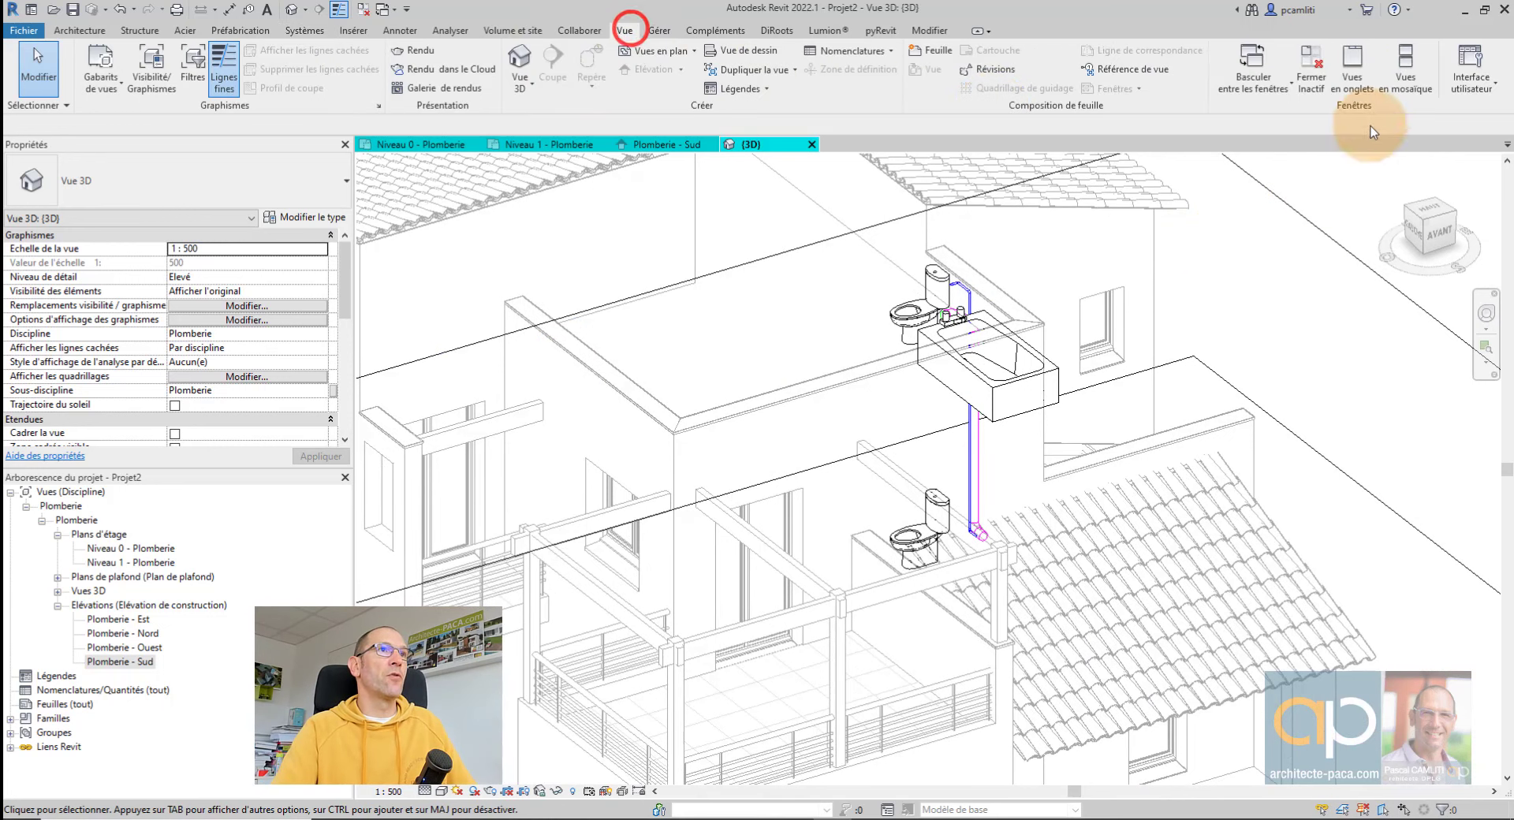
left_click(1472, 73)
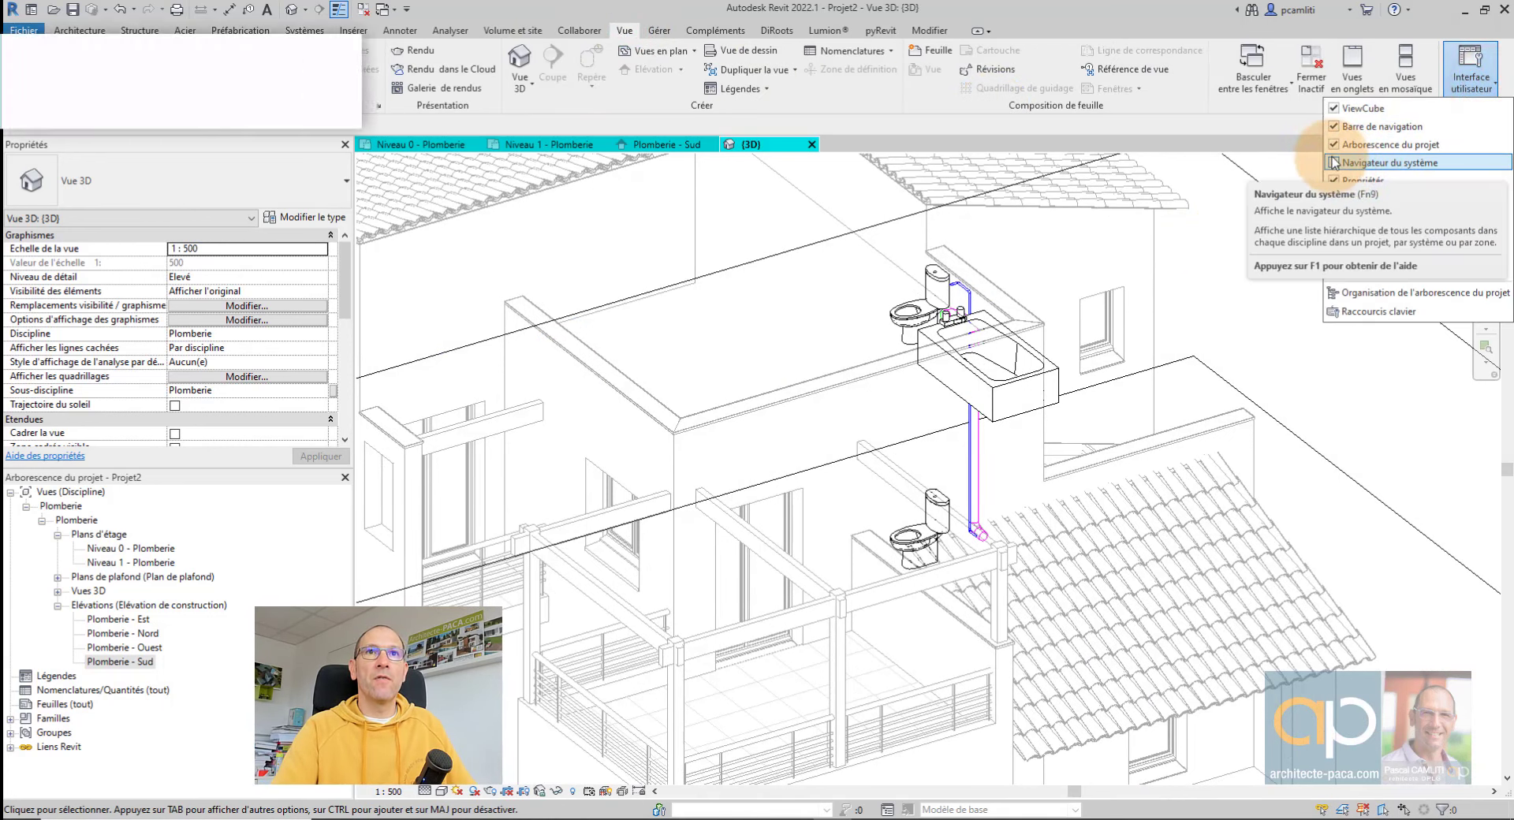
left_click(1396, 164)
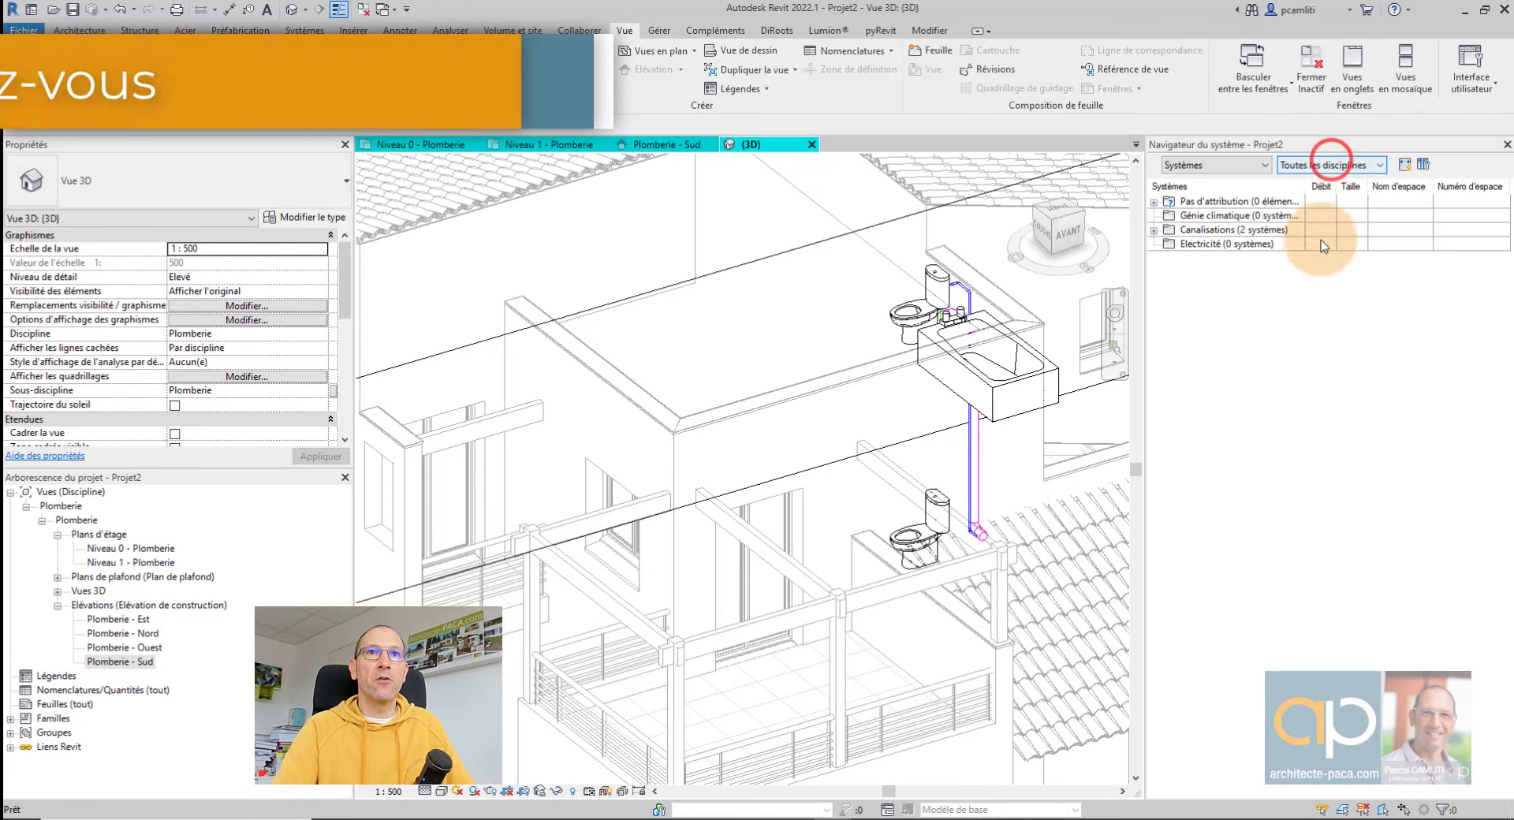
left_click(1154, 229)
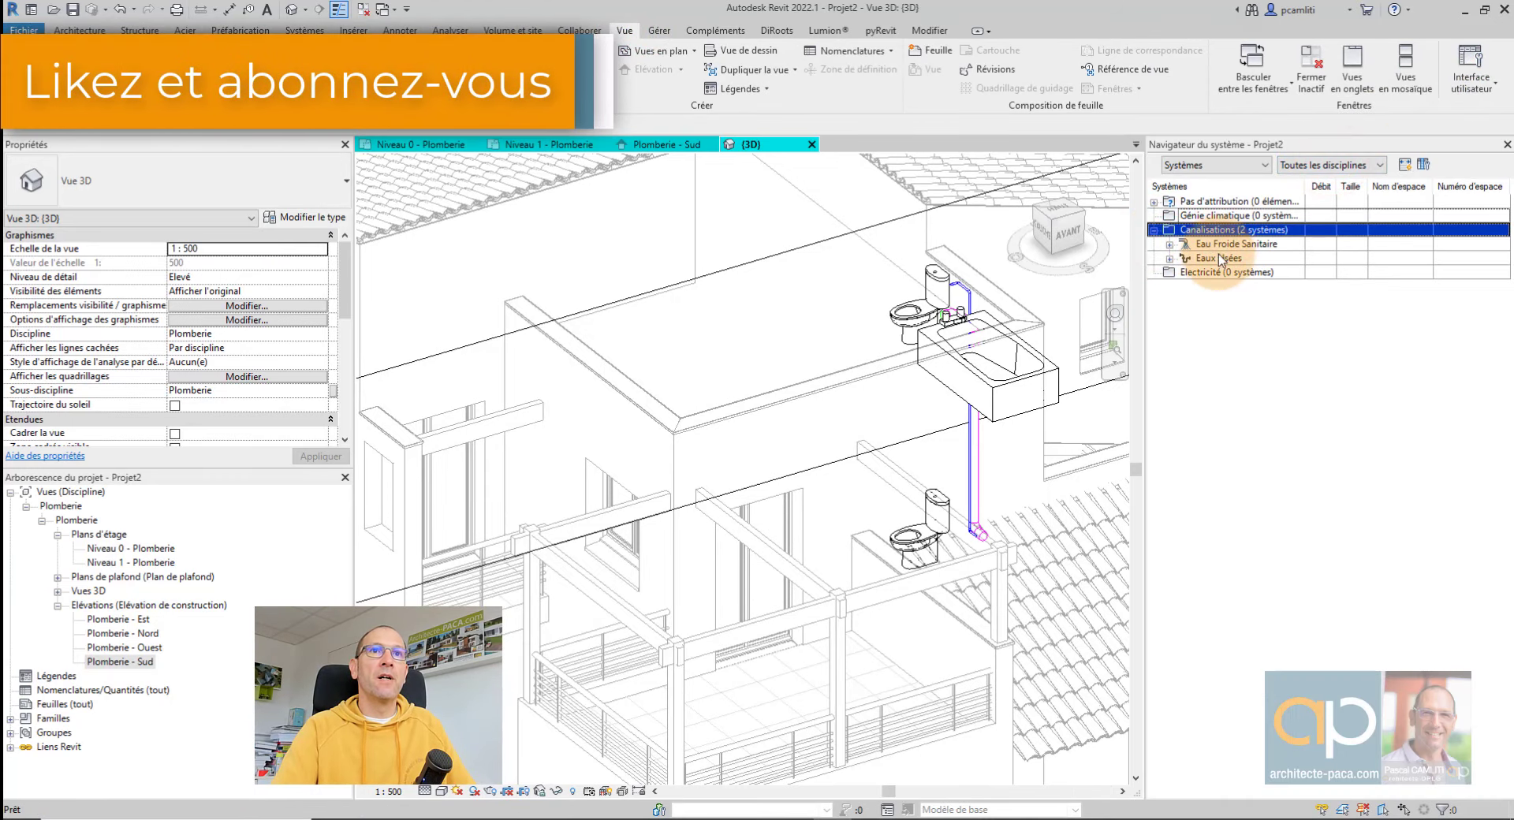
left_click(1170, 243)
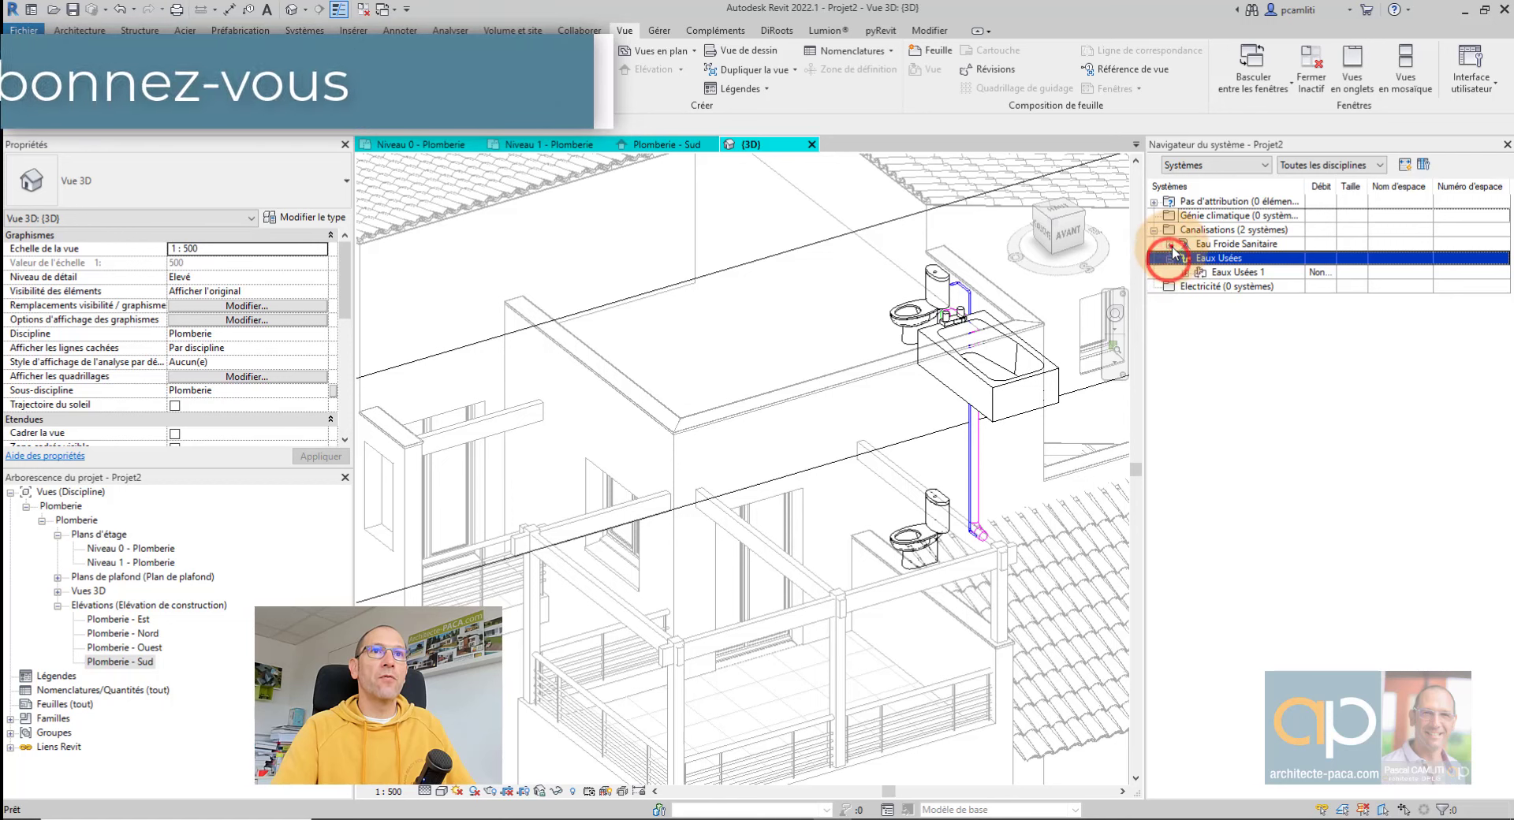
left_click(1169, 273)
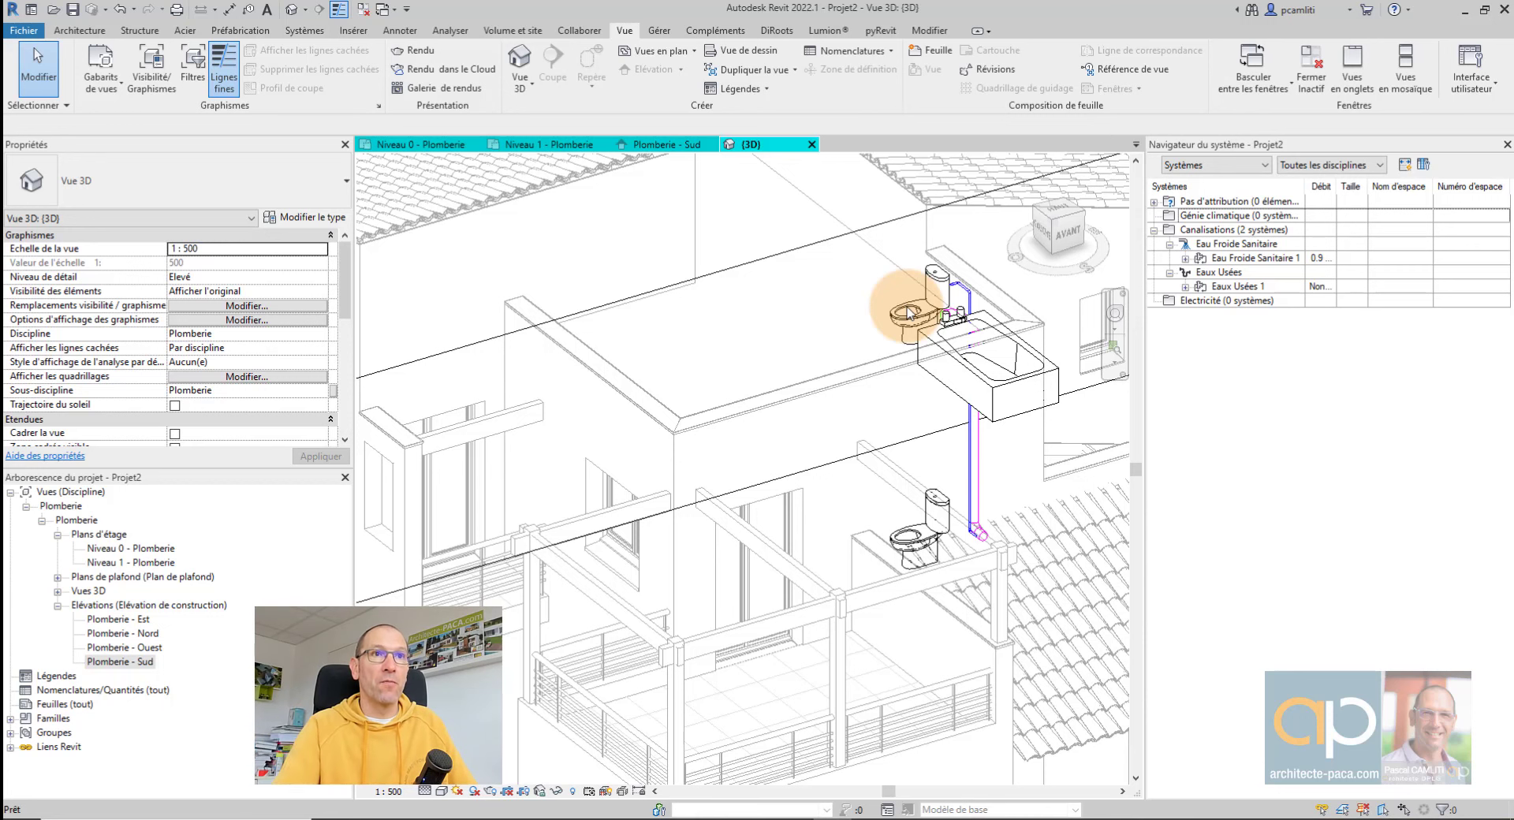
scroll(866, 310, "up", 2)
scroll(855, 311, "up", 2)
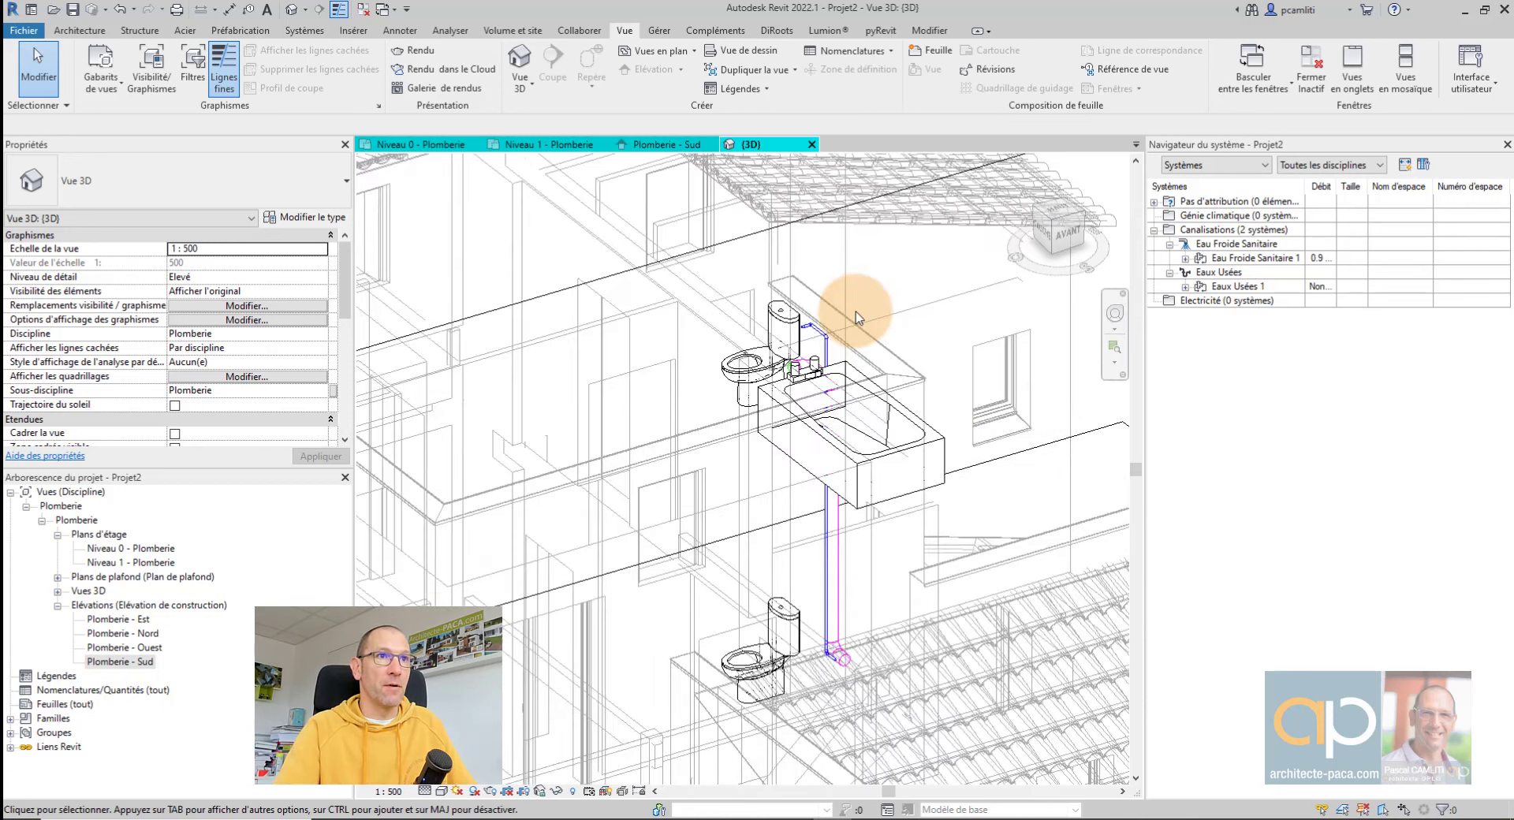
scroll(855, 310, "up", 1)
left_click(1506, 146)
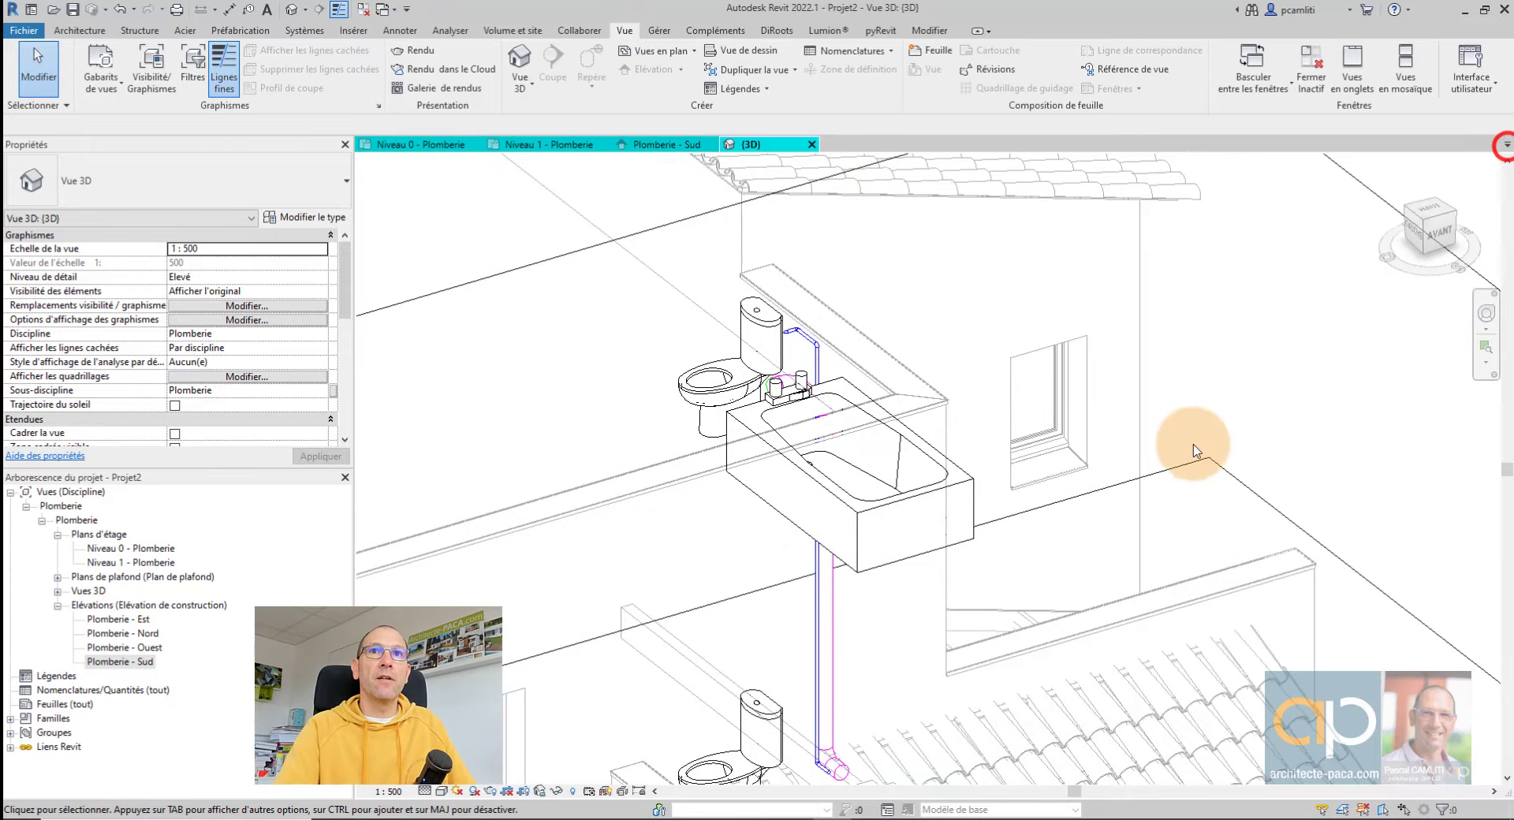
scroll(1464, 439, "down", 2)
scroll(1464, 442, "down", 2)
mouse_move(1464, 483)
middle_mouse_down()
mouse_move(954, 395)
mouse_move(812, 399)
mouse_move(1074, 433)
mouse_move(976, 421)
middle_mouse_up()
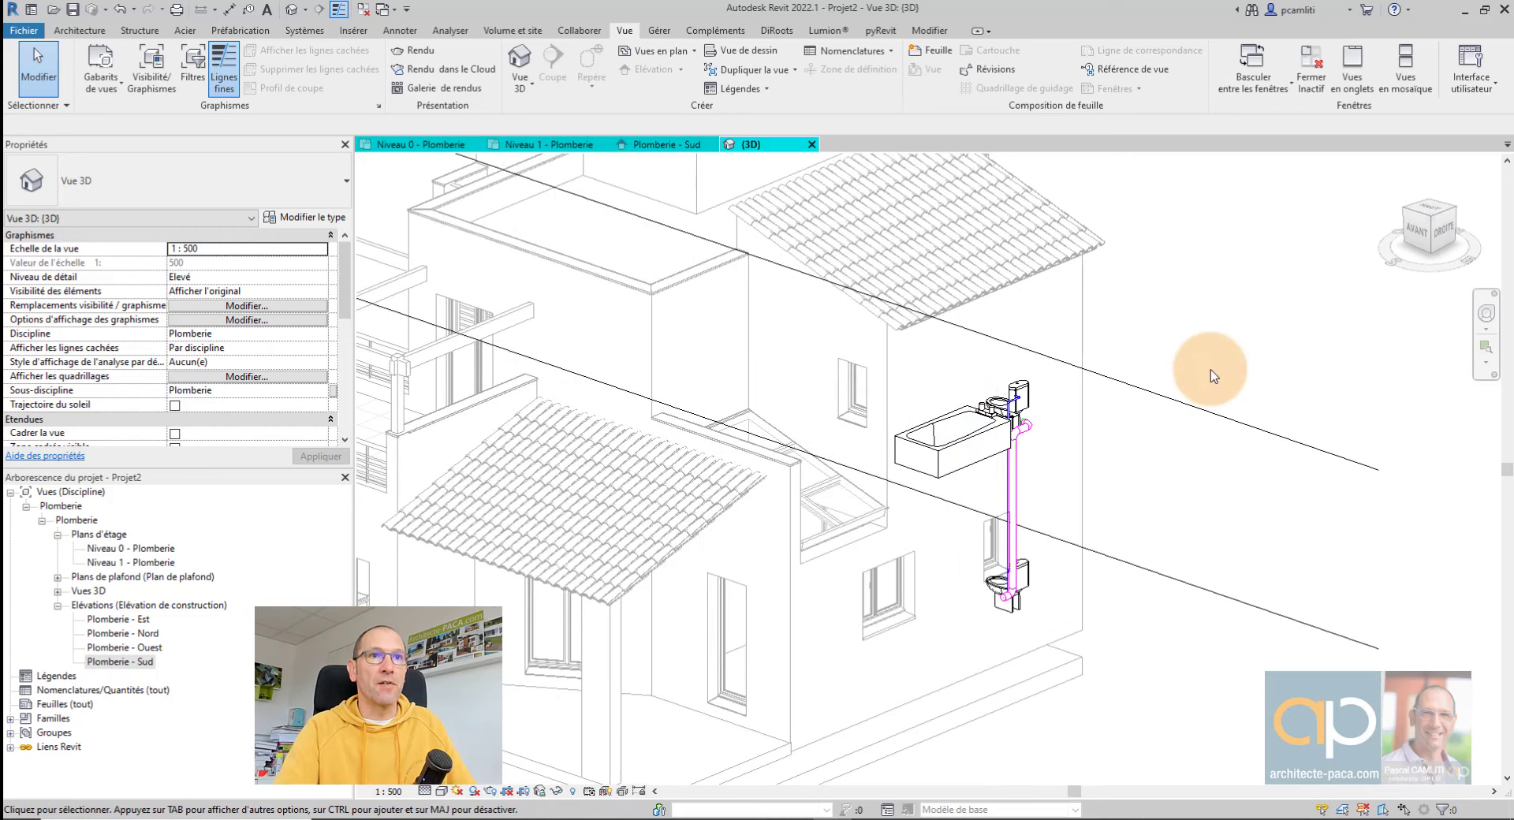
Step: Override the Eaux Usées filter's line colour to orange (RGB 255-128-000) in Visibility/Graphics
key("v")
key("v")
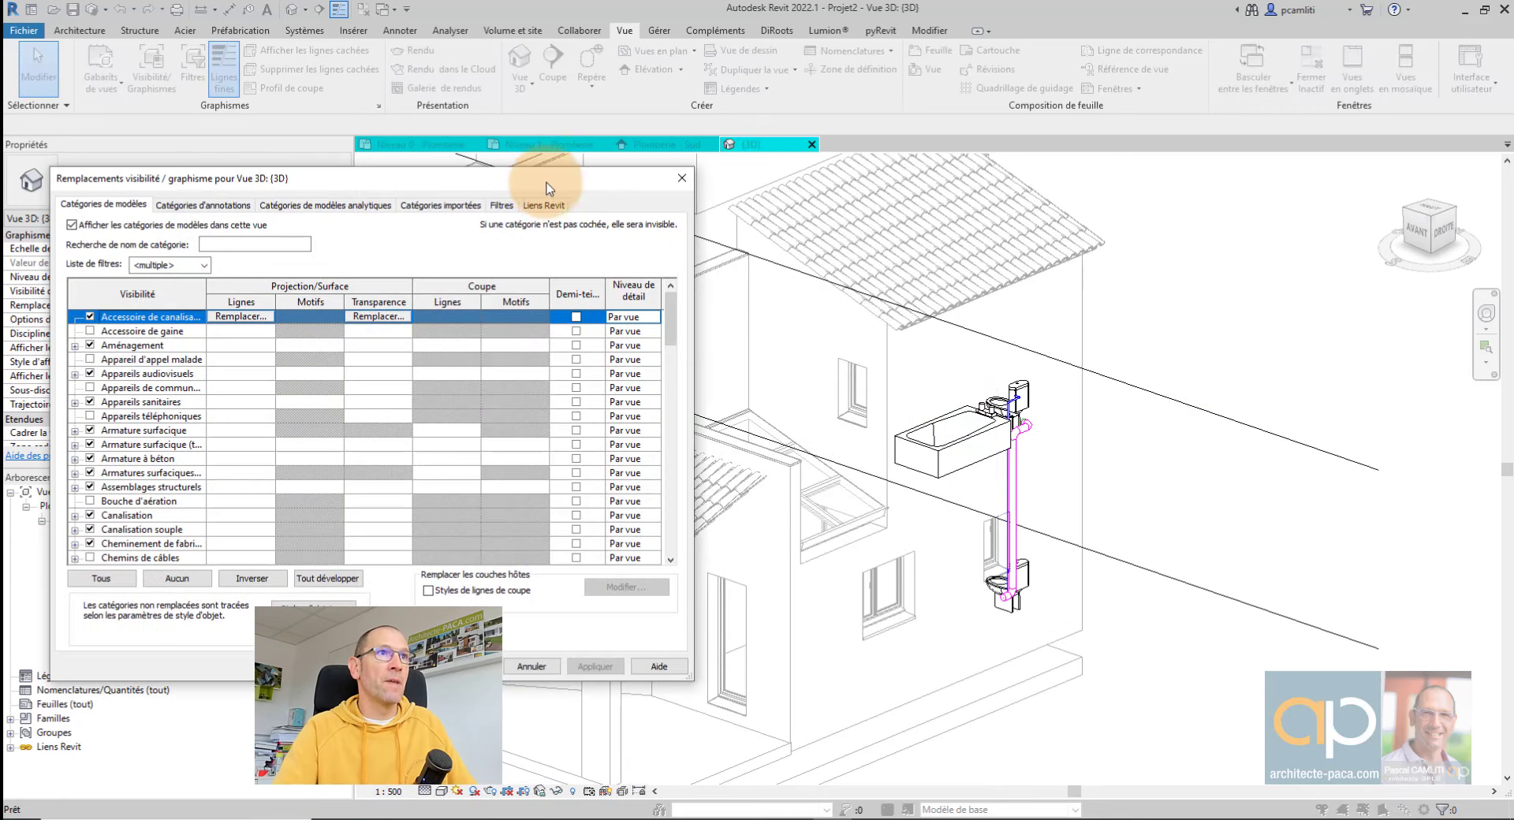
left_click_drag(548, 177, 1109, 98)
left_click(1043, 126)
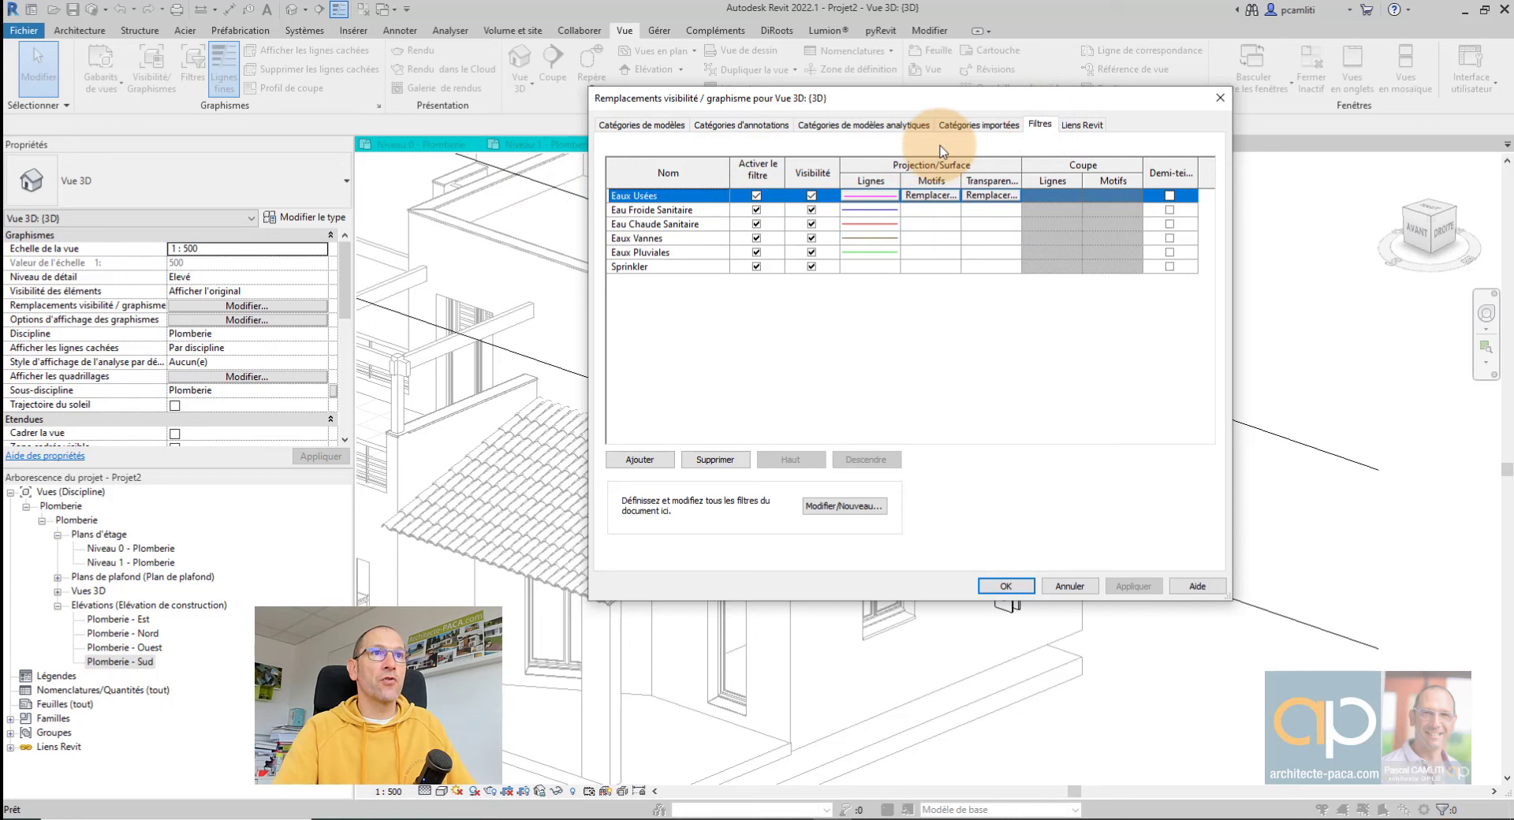
left_click_drag(952, 100, 553, 97)
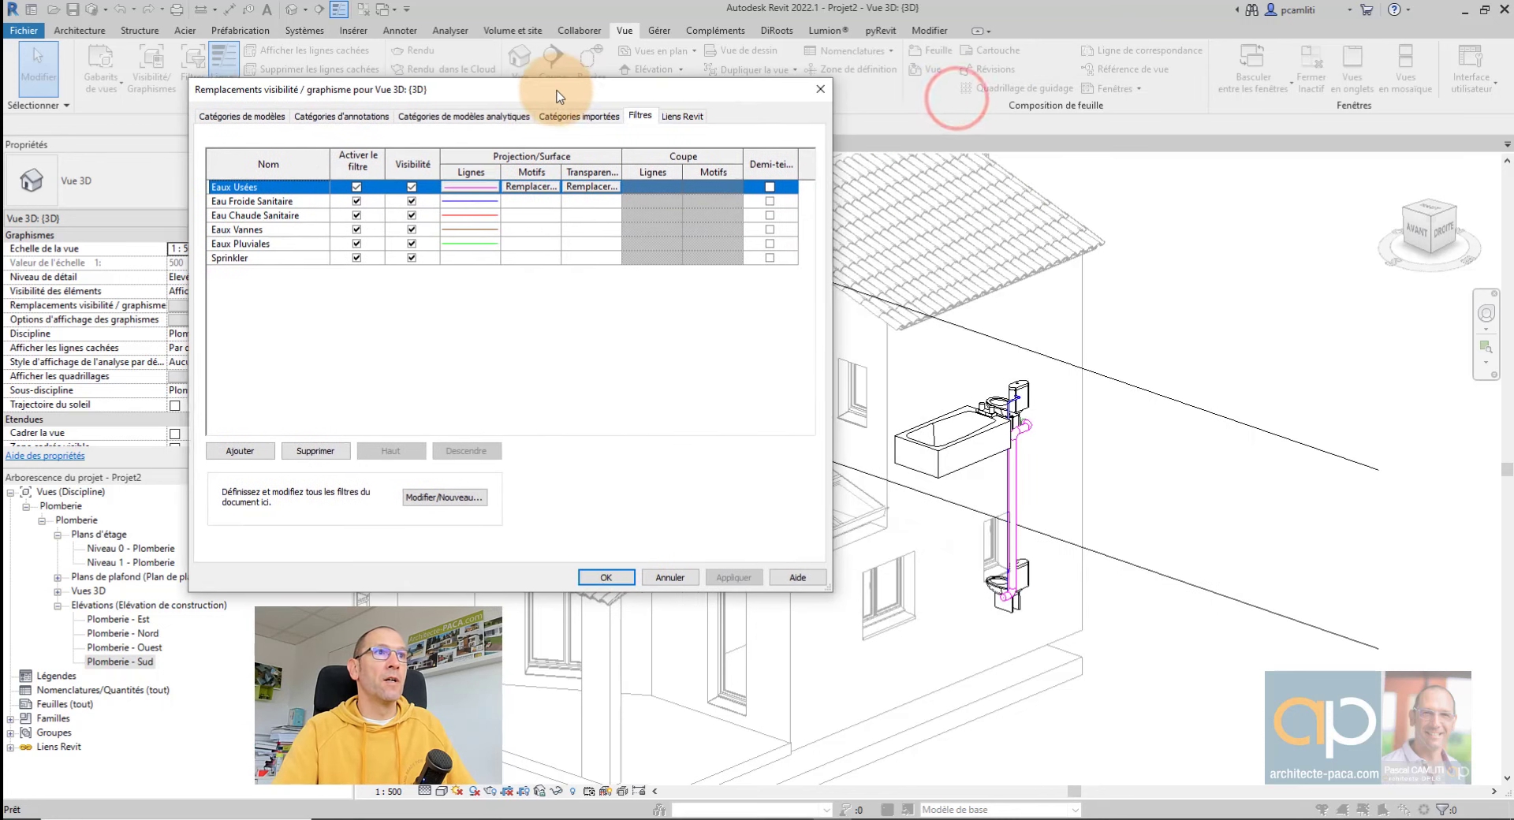
left_click(474, 186)
left_click(468, 313)
left_click(470, 282)
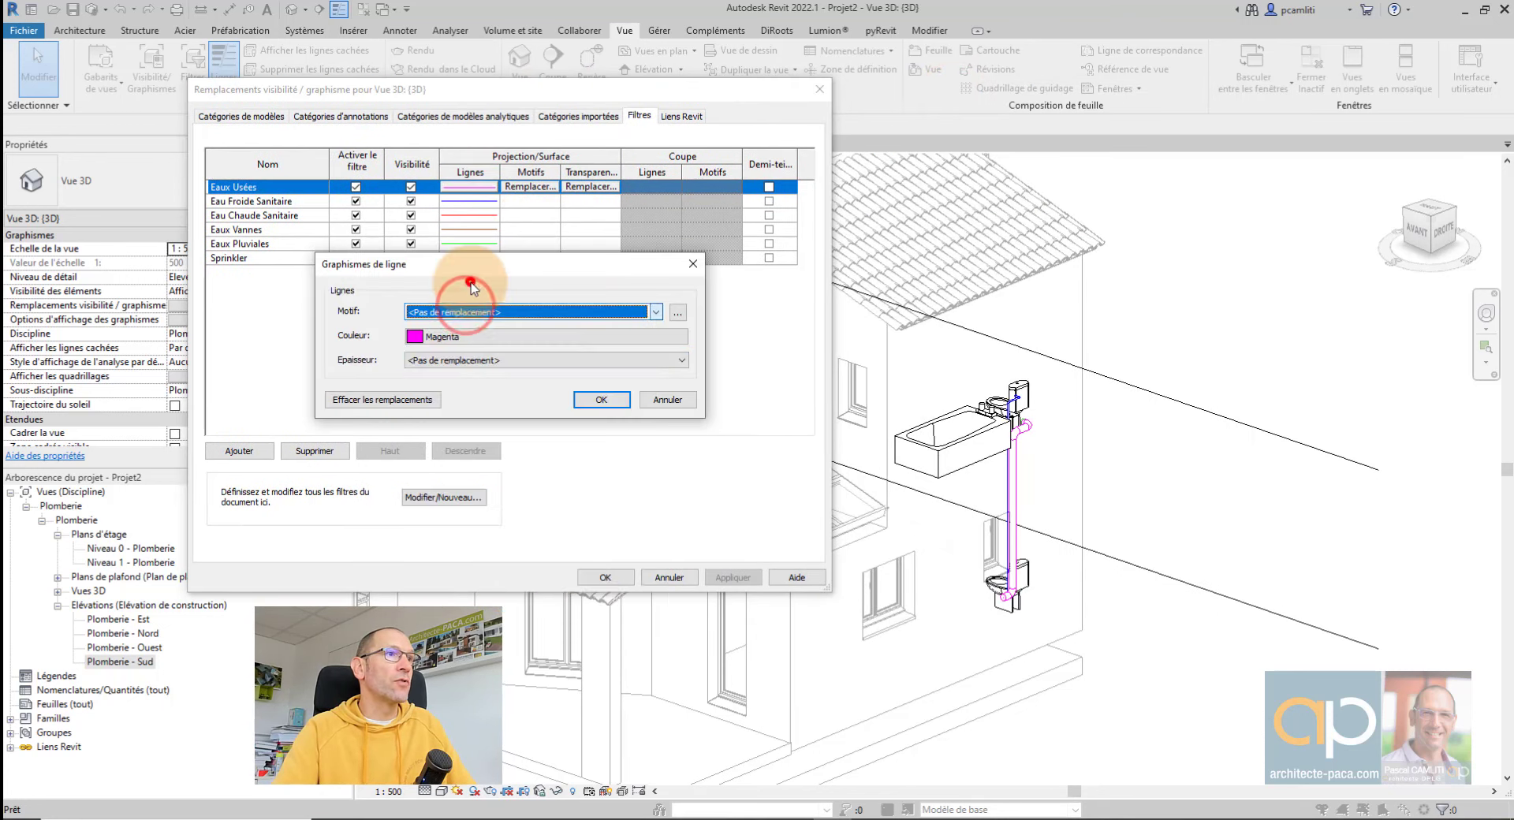
left_click(466, 335)
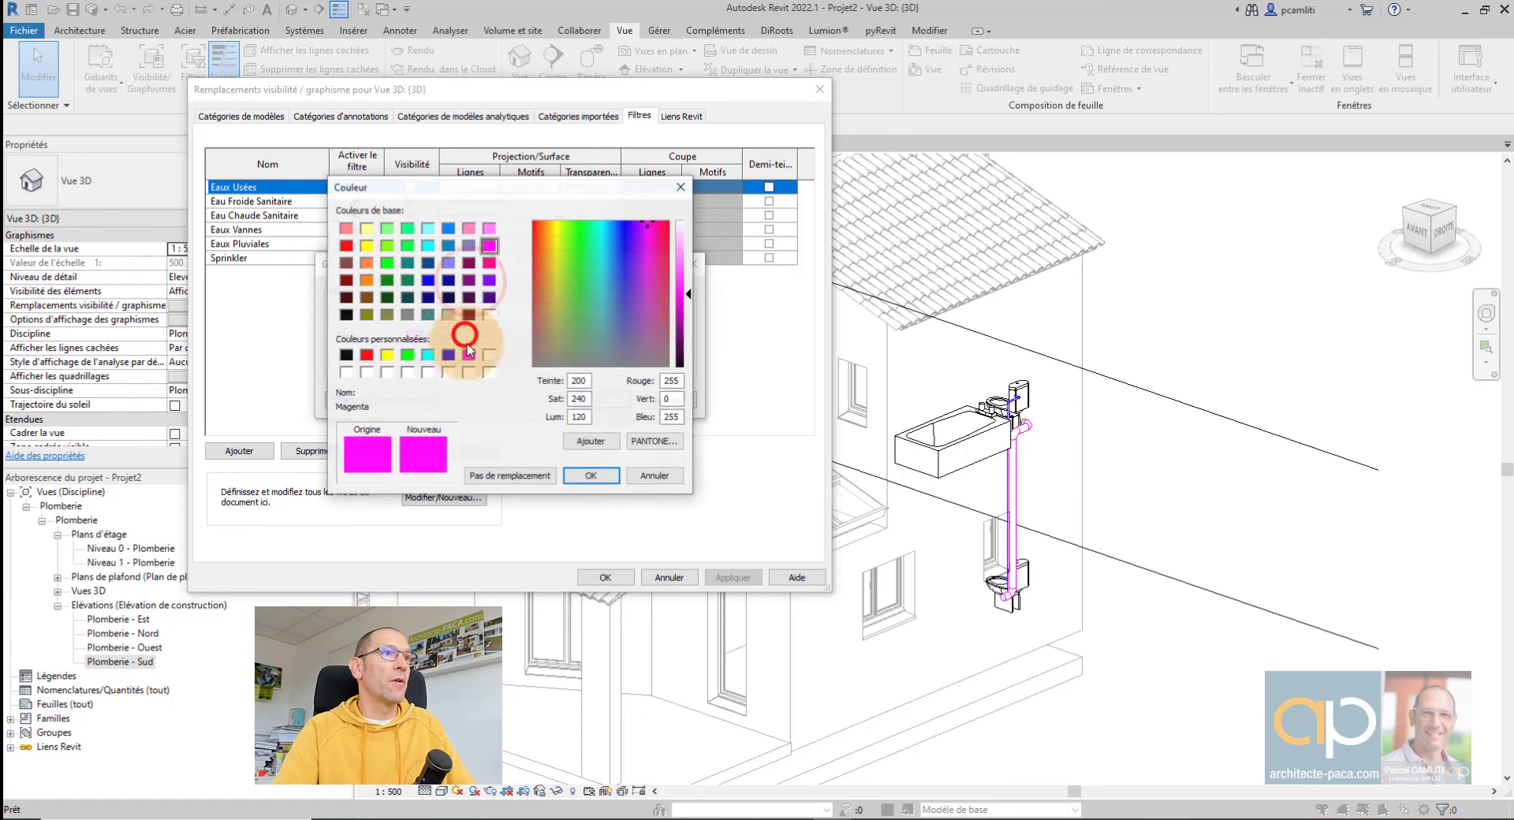
left_click(368, 281)
left_click(591, 477)
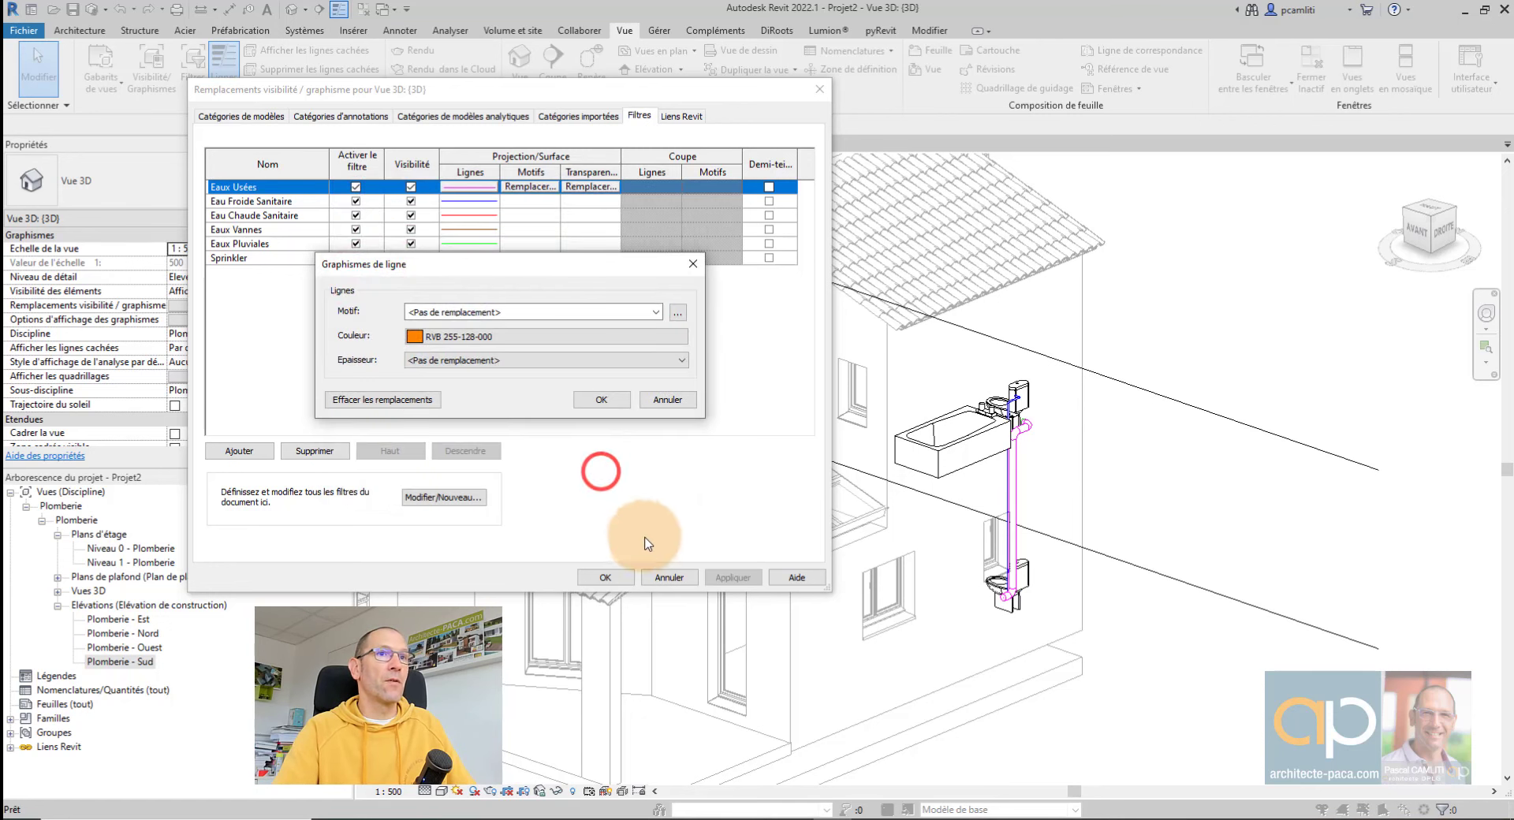
left_click(601, 398)
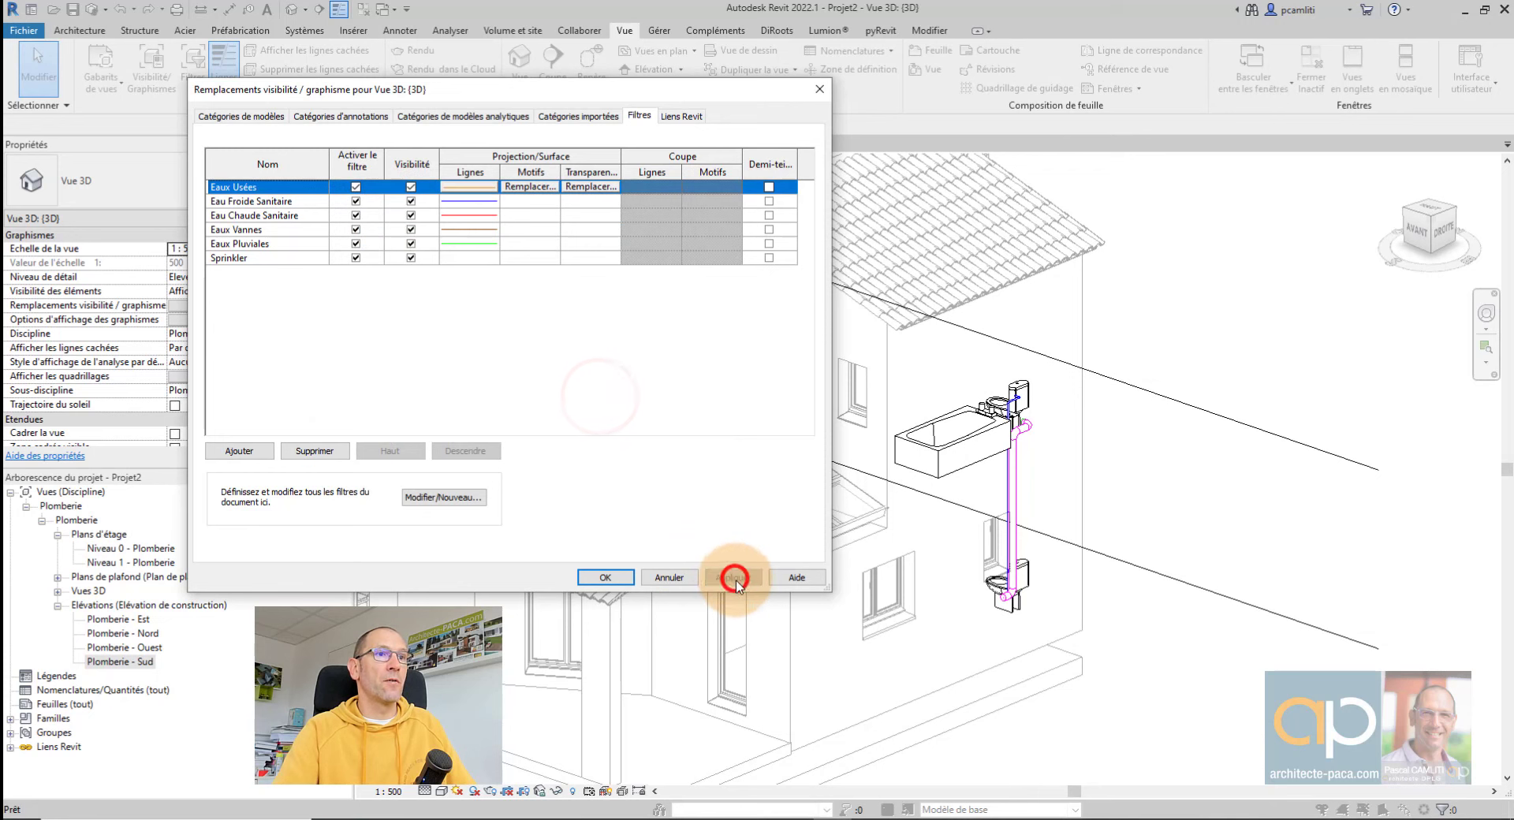
left_click(605, 578)
scroll(1048, 438, "up", 3)
scroll(1028, 339, "up", 2)
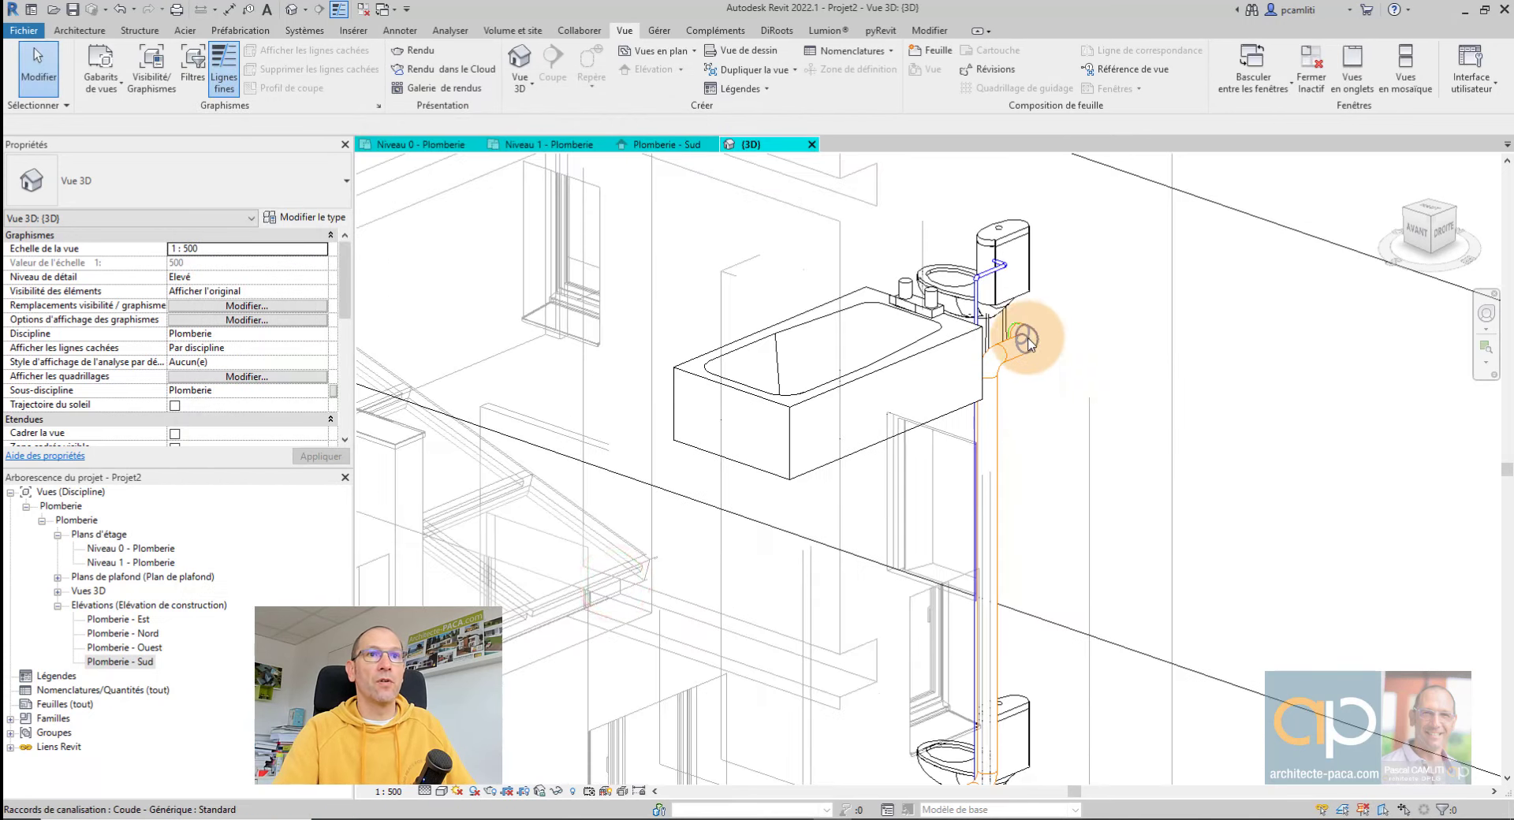
scroll(1027, 339, "down", 3)
scroll(1007, 422, "up", 2)
scroll(1058, 422, "up", 1)
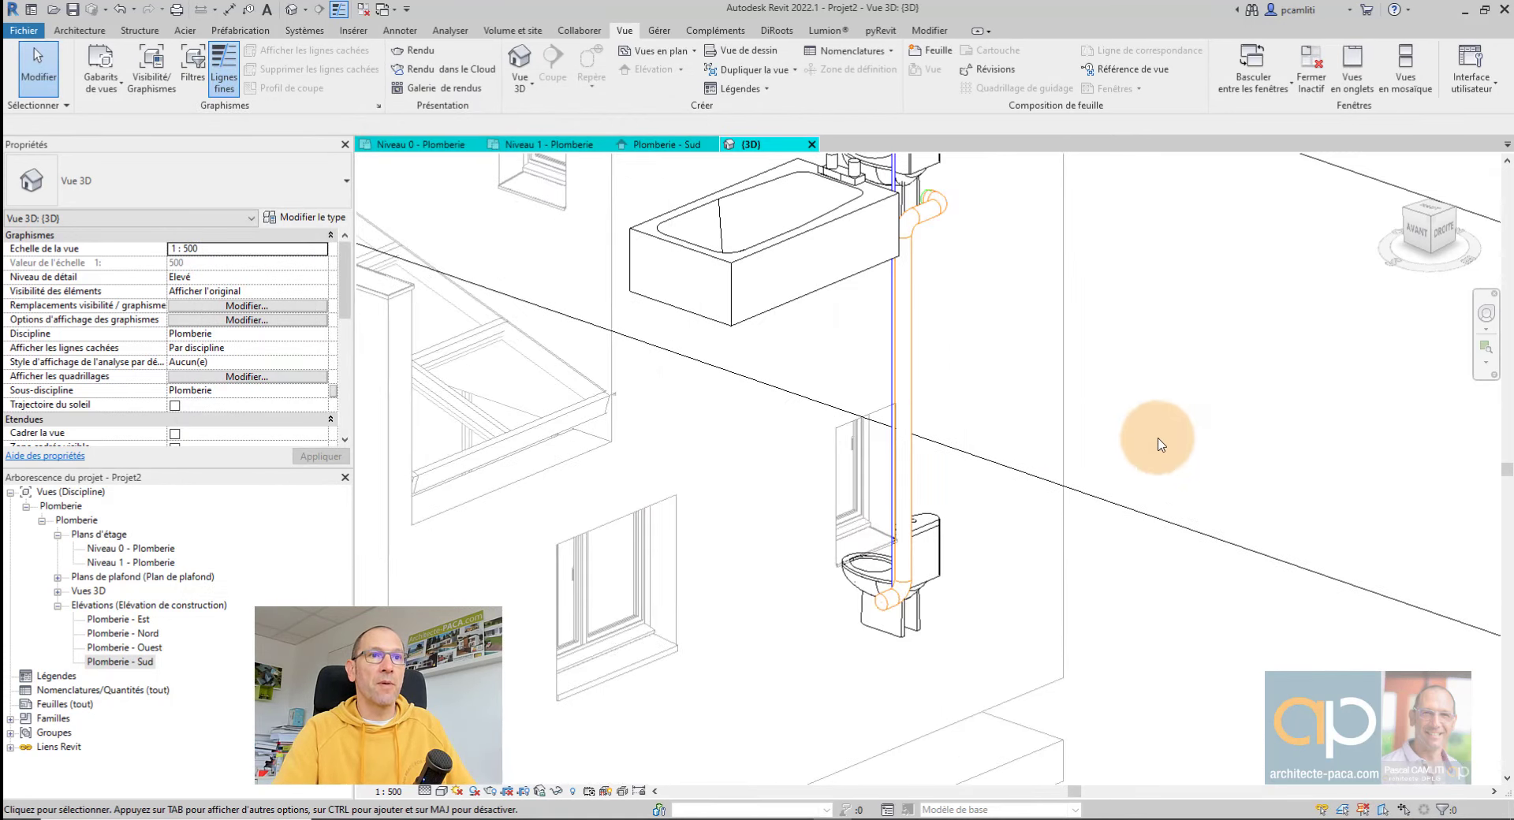